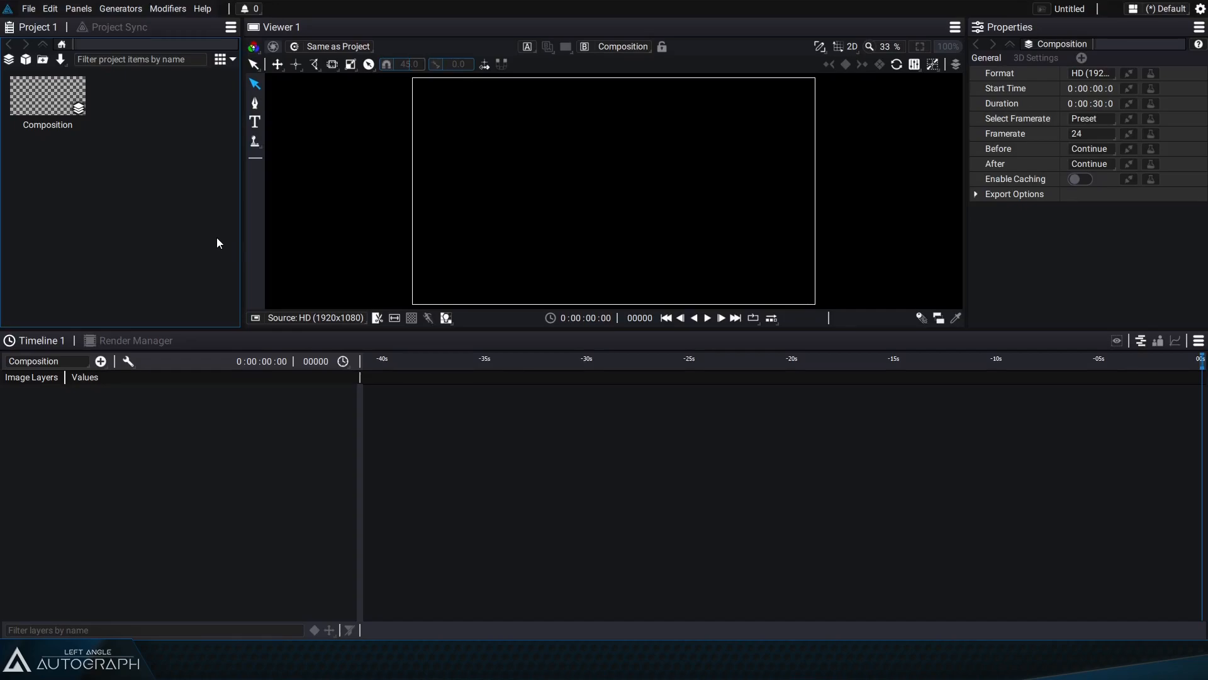
Review the available layer types, the composition's format property and the viewer's list of format presets.
click(101, 361)
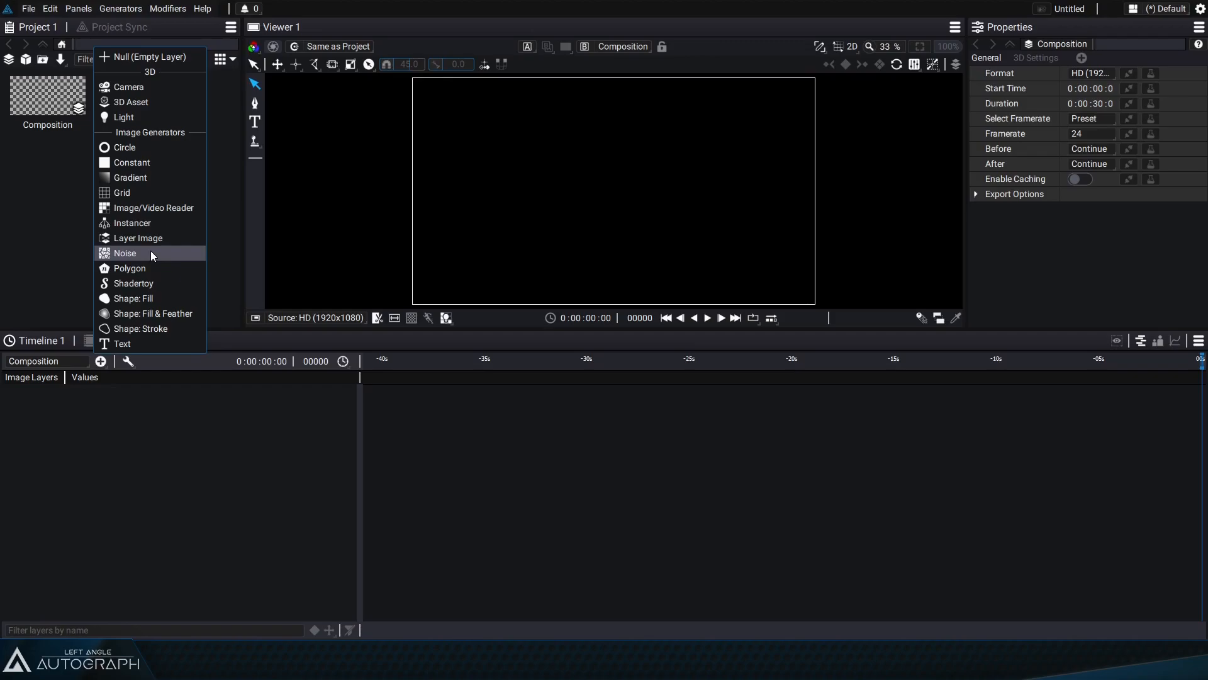
click(304, 405)
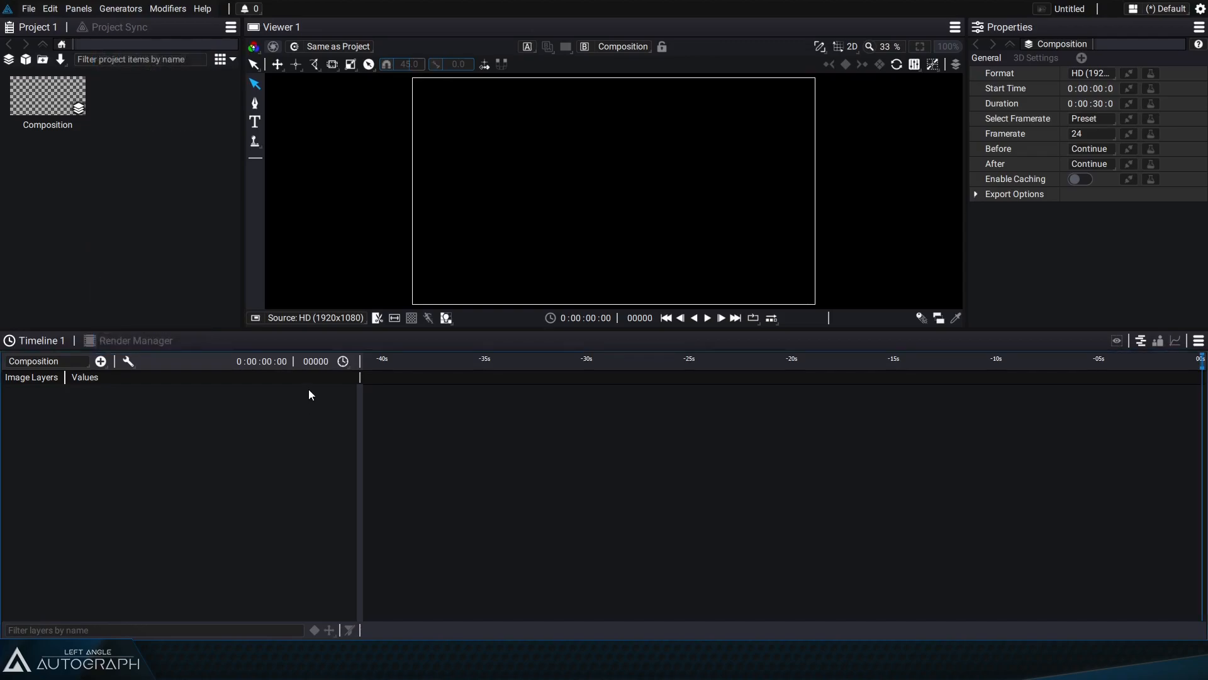
click(311, 326)
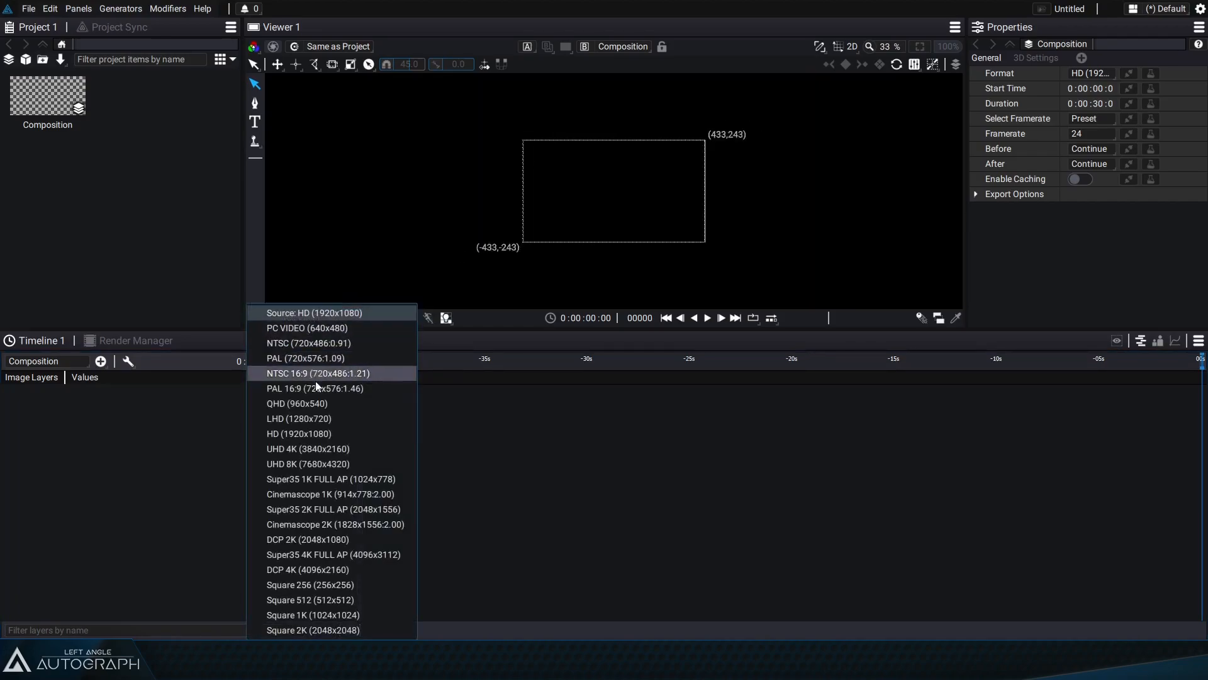
click(341, 313)
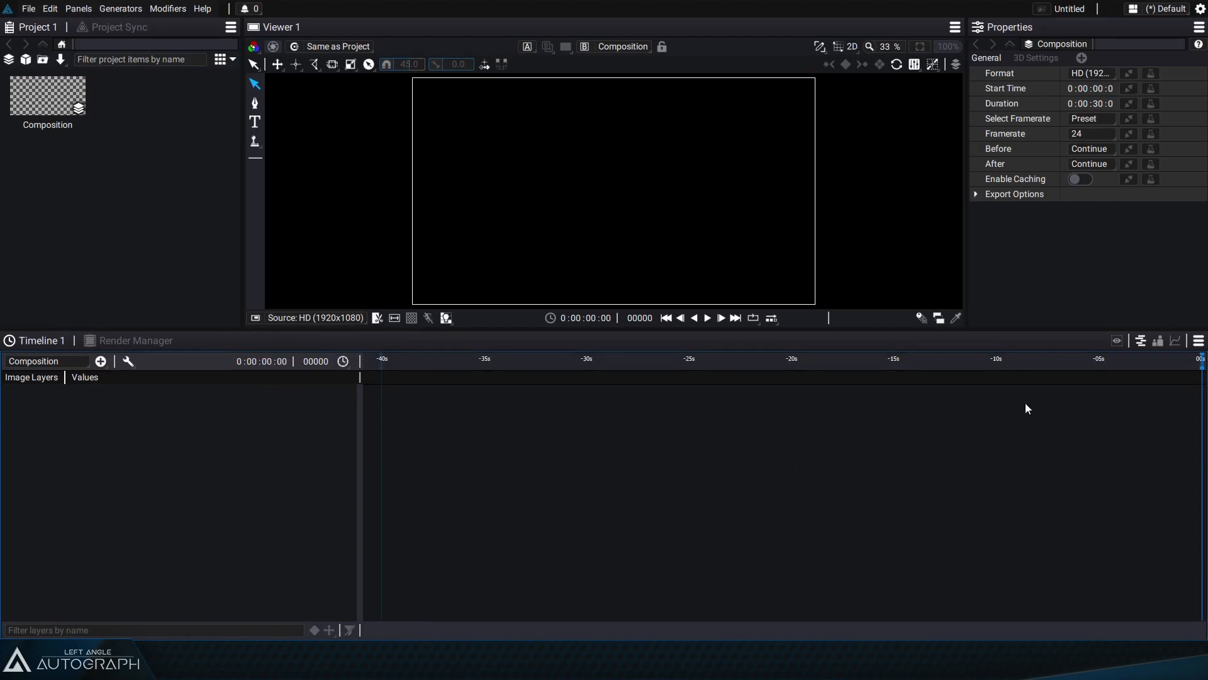
drag(966, 115, 869, 123)
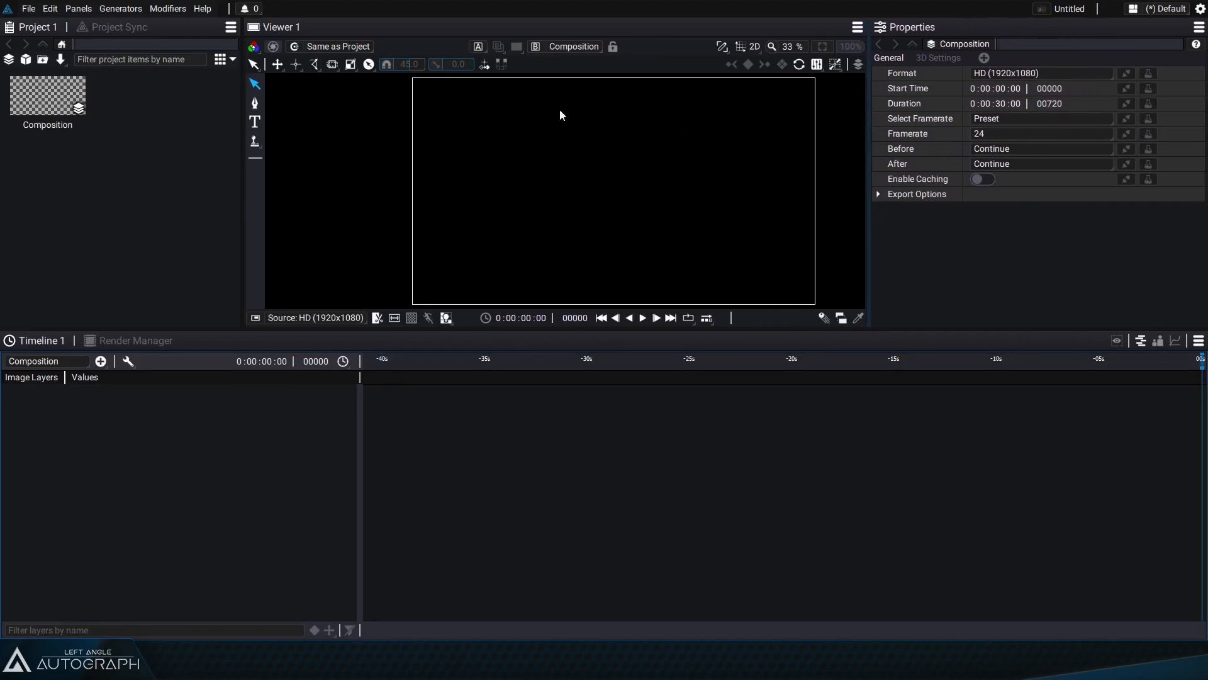
click(38, 100)
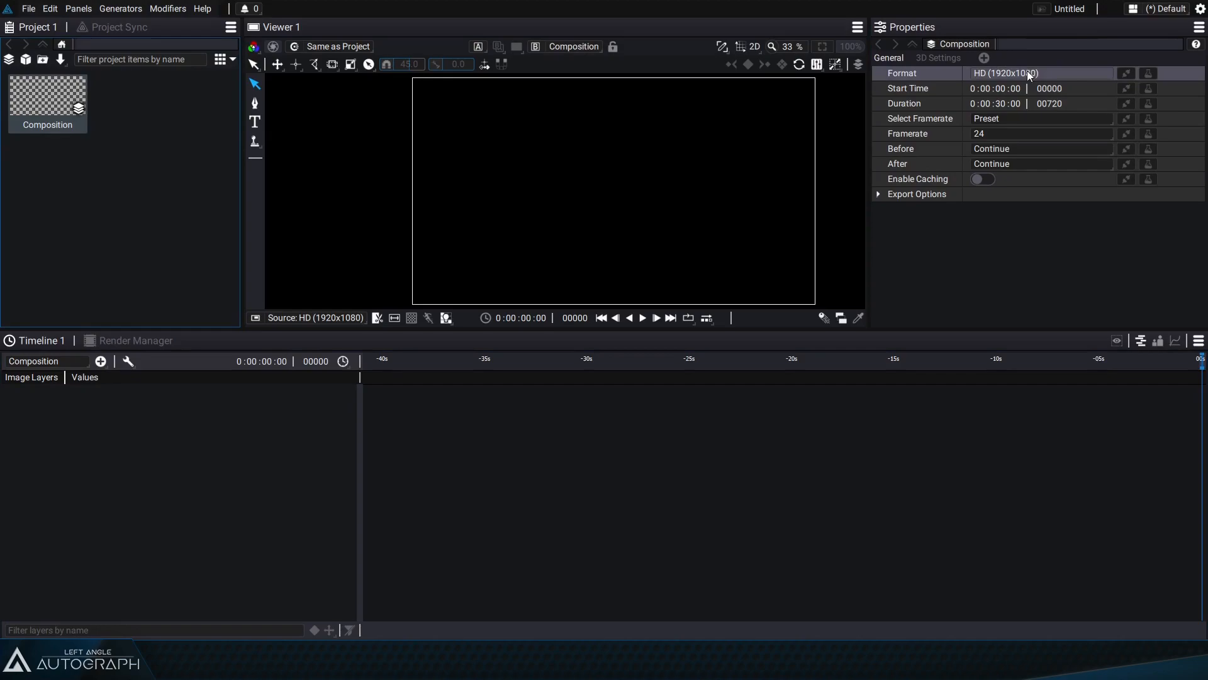
click(316, 317)
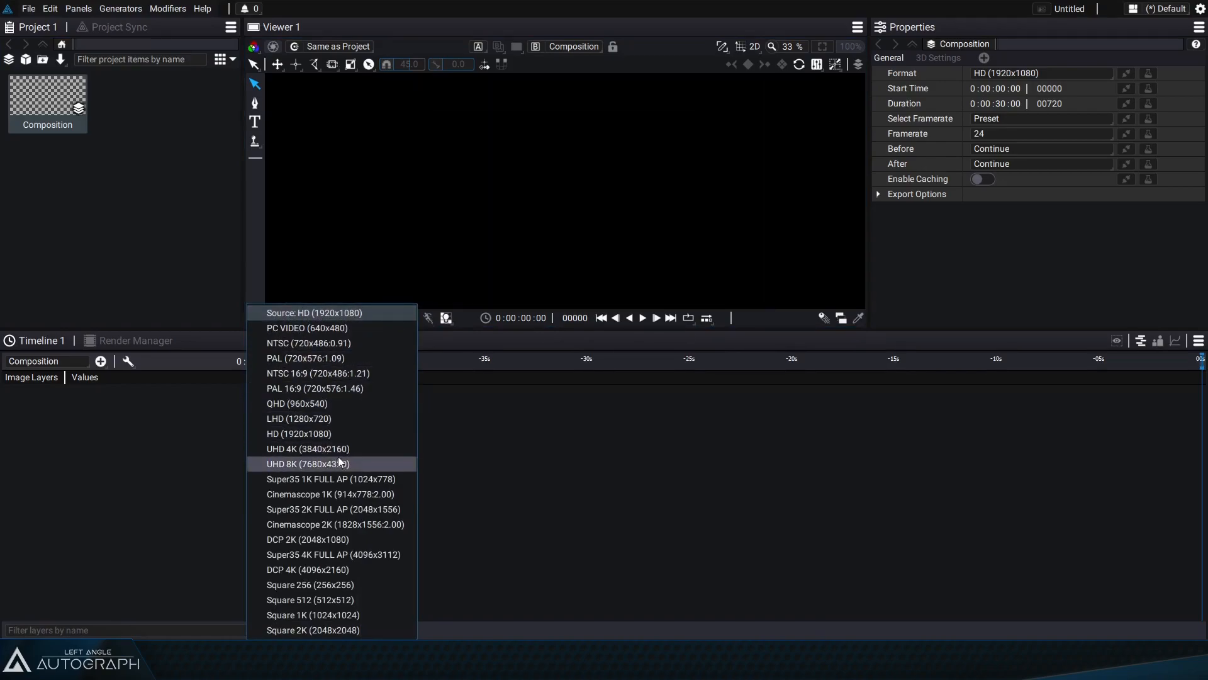
click(342, 312)
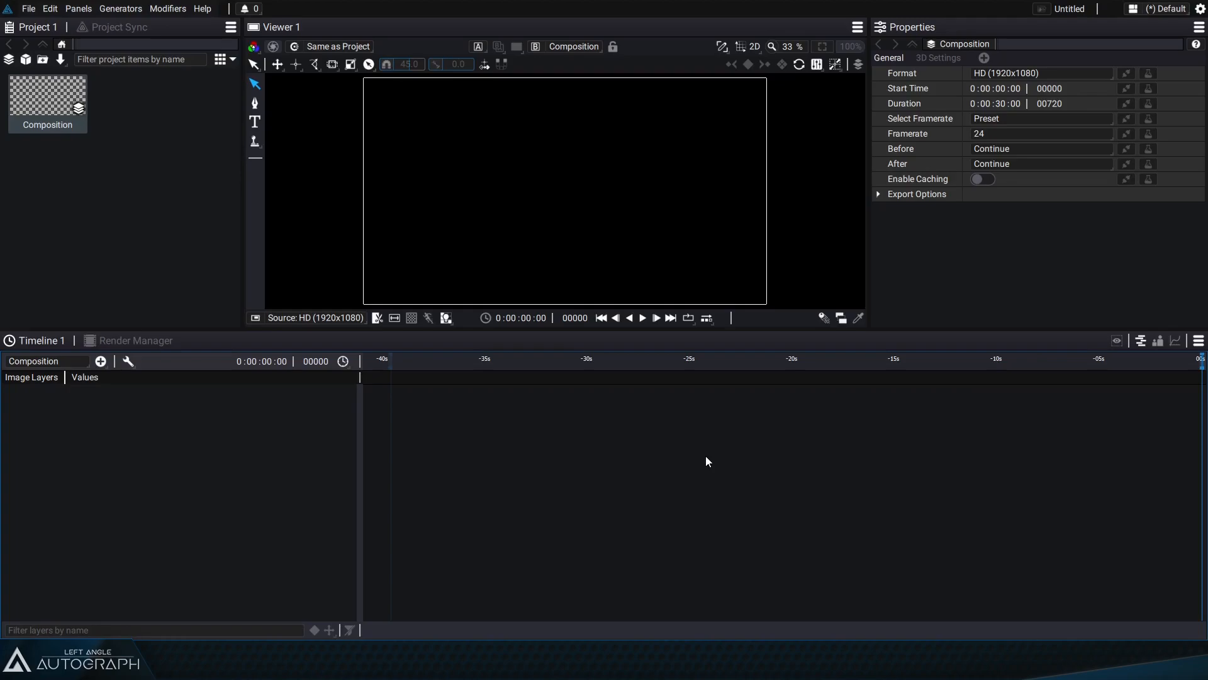
Add a Noise generator layer to the composition.
click(704, 455)
click(101, 361)
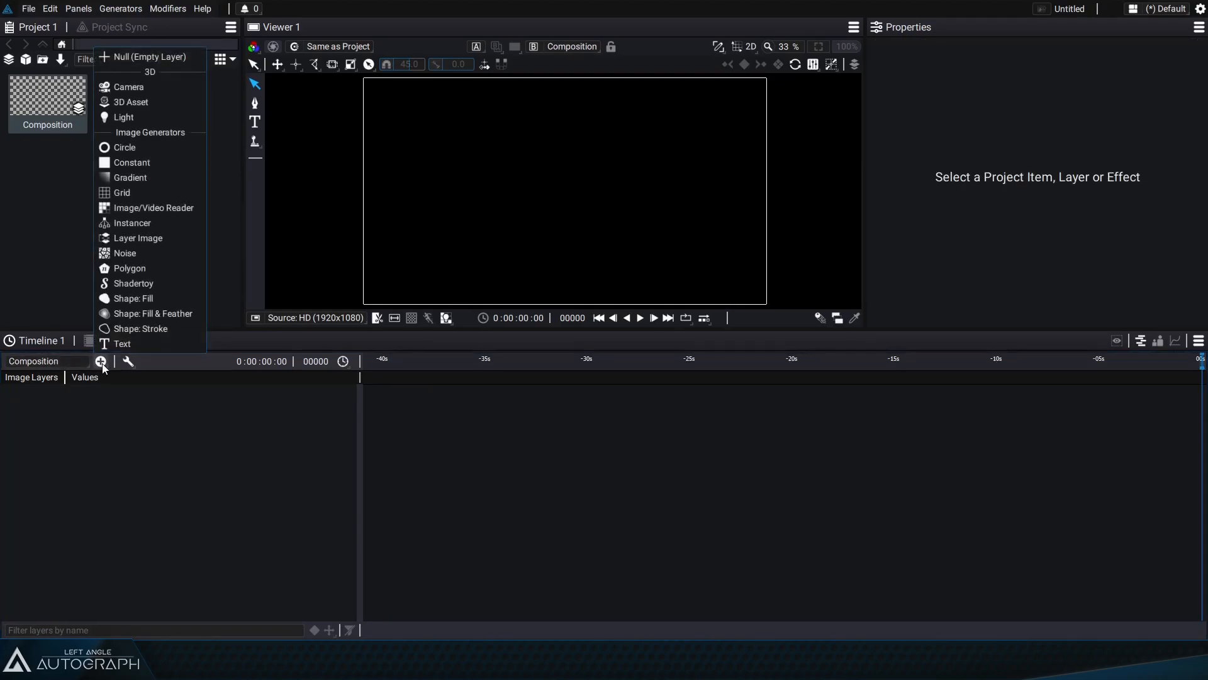
click(138, 253)
mouse_move(307, 253)
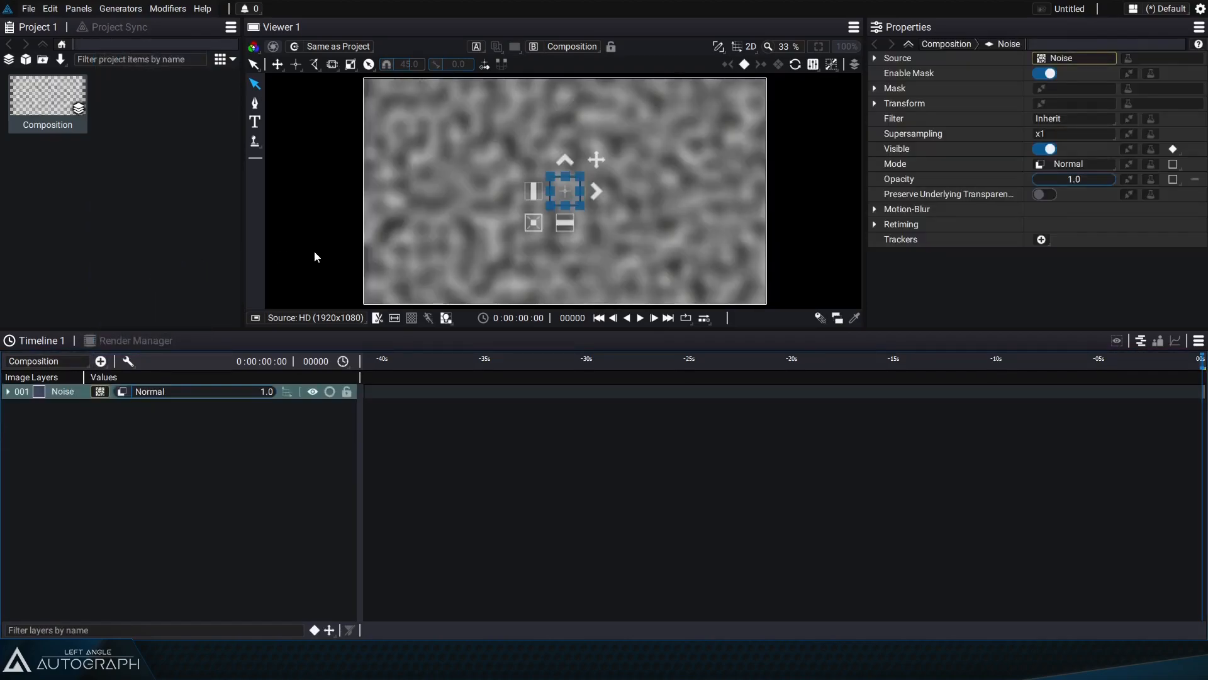
scroll(399, 209, down, 4)
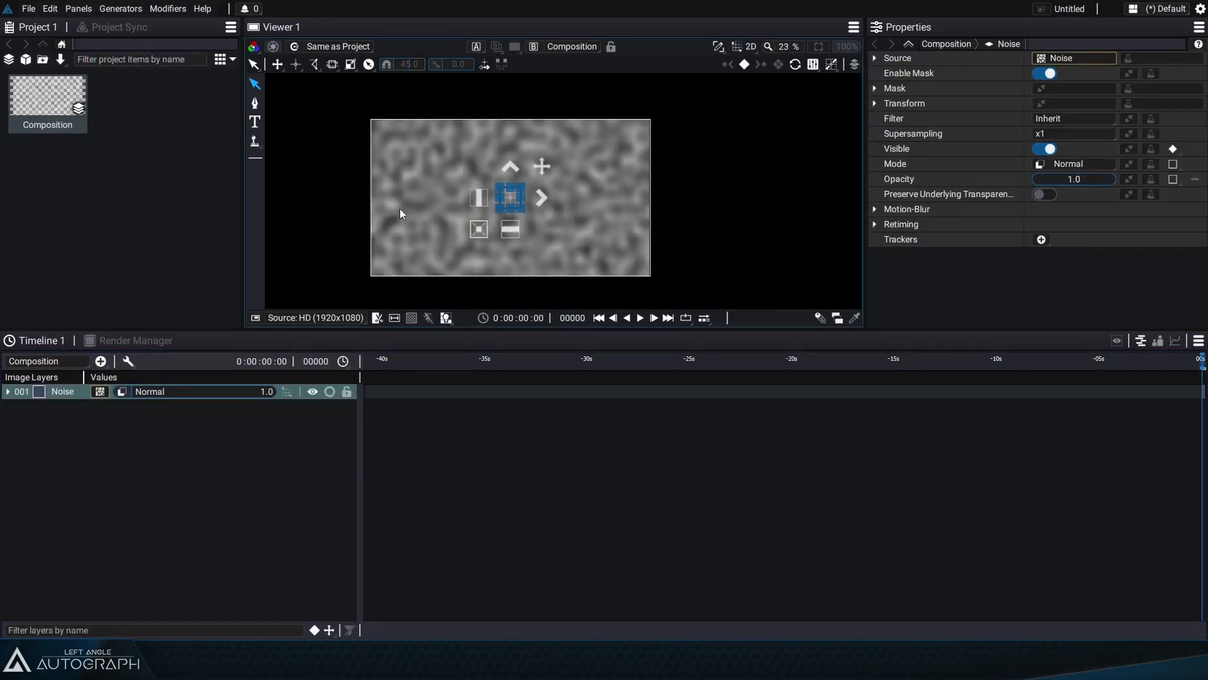
Turn off clipping to the composition frame in the viewer and inspect how far the noise extends beyond it.
click(377, 318)
scroll(598, 225, down, 3)
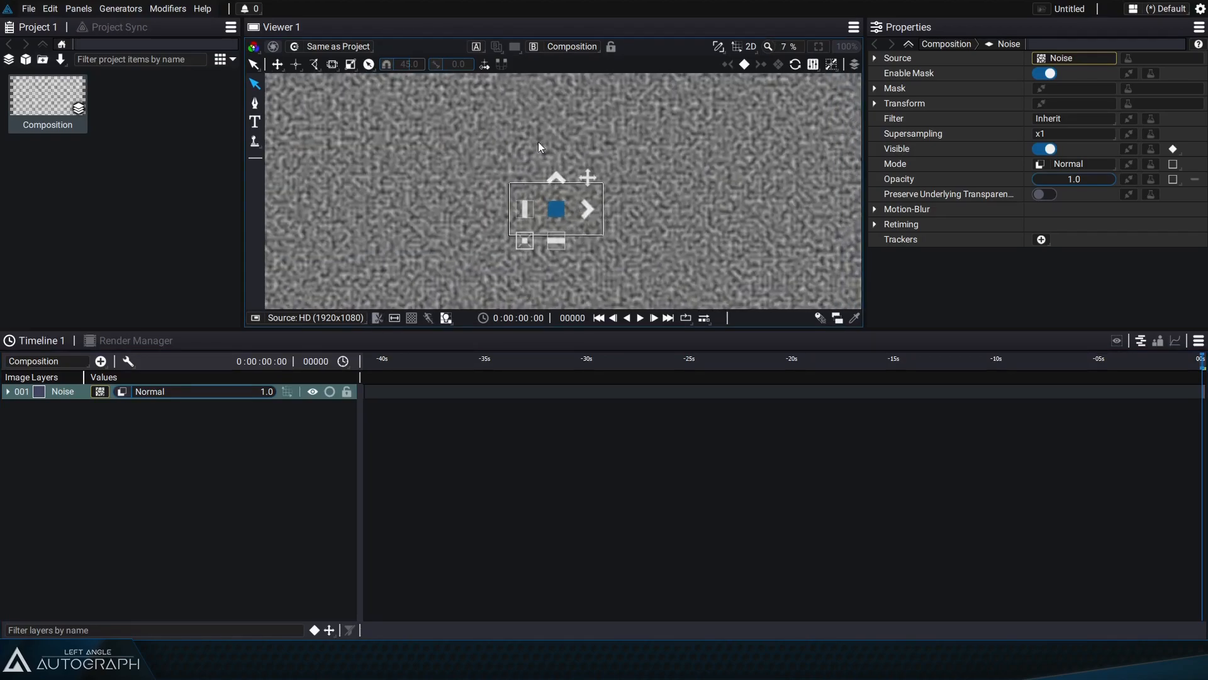
scroll(580, 209, down, 3)
scroll(580, 209, up, 5)
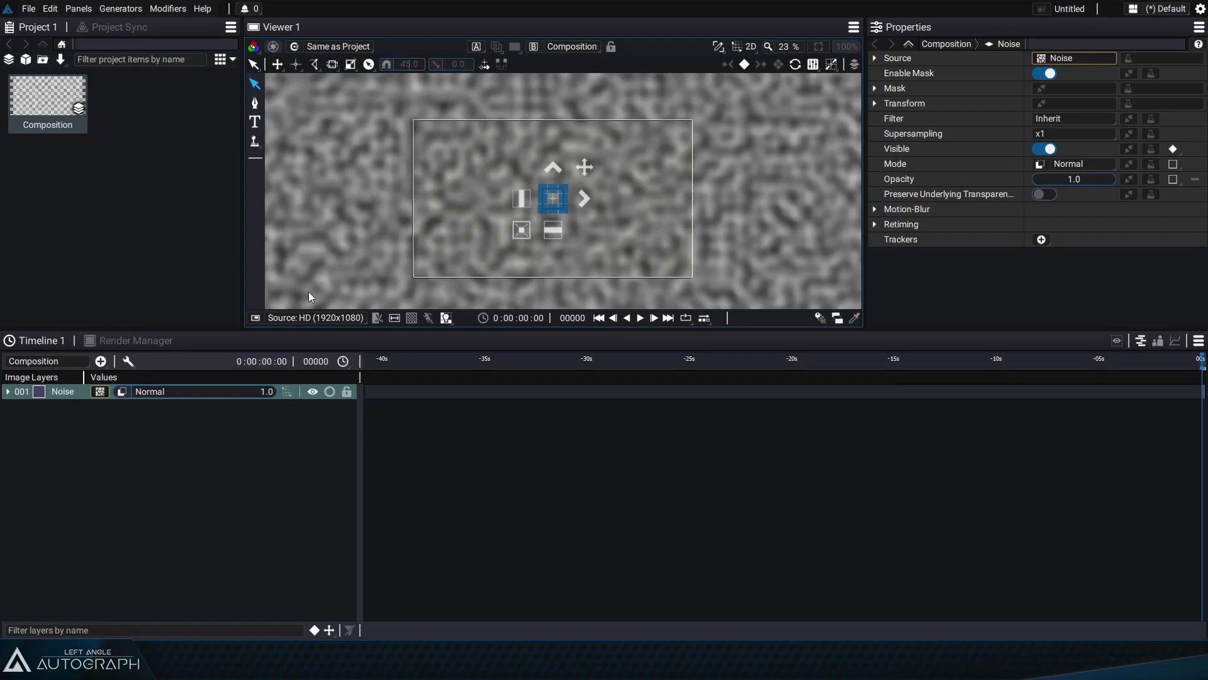
Set the output format of the Noise layer's source generator to Composition Format.
click(9, 392)
click(12, 407)
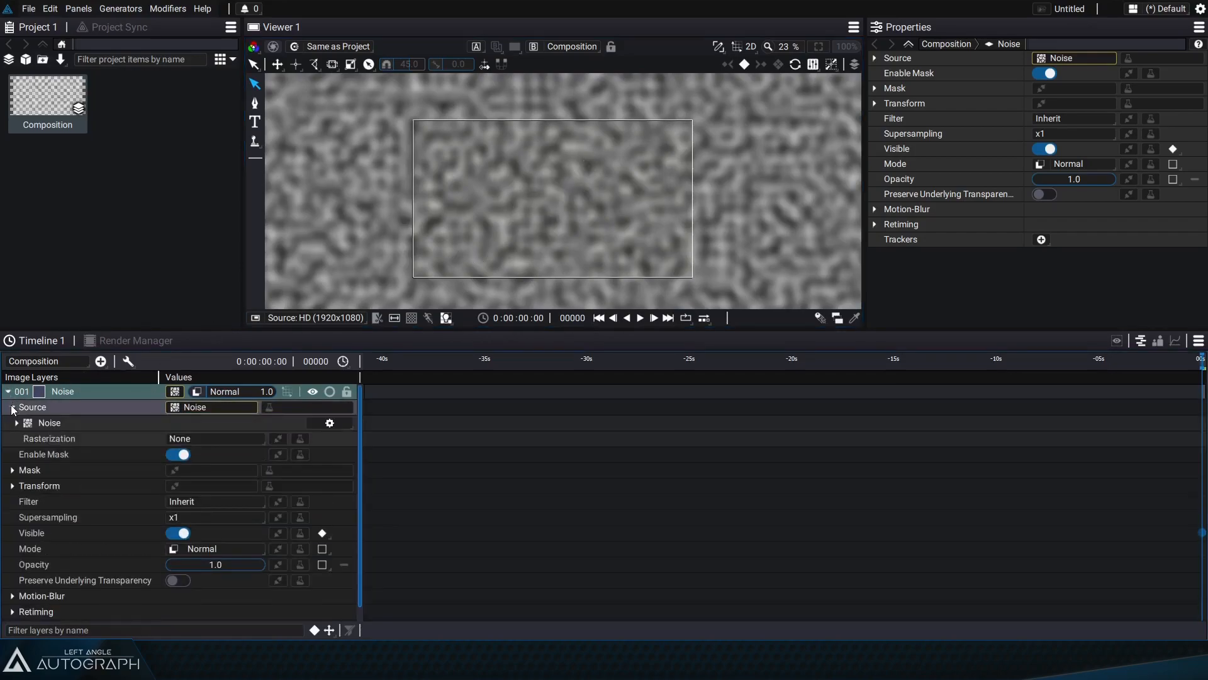
click(17, 422)
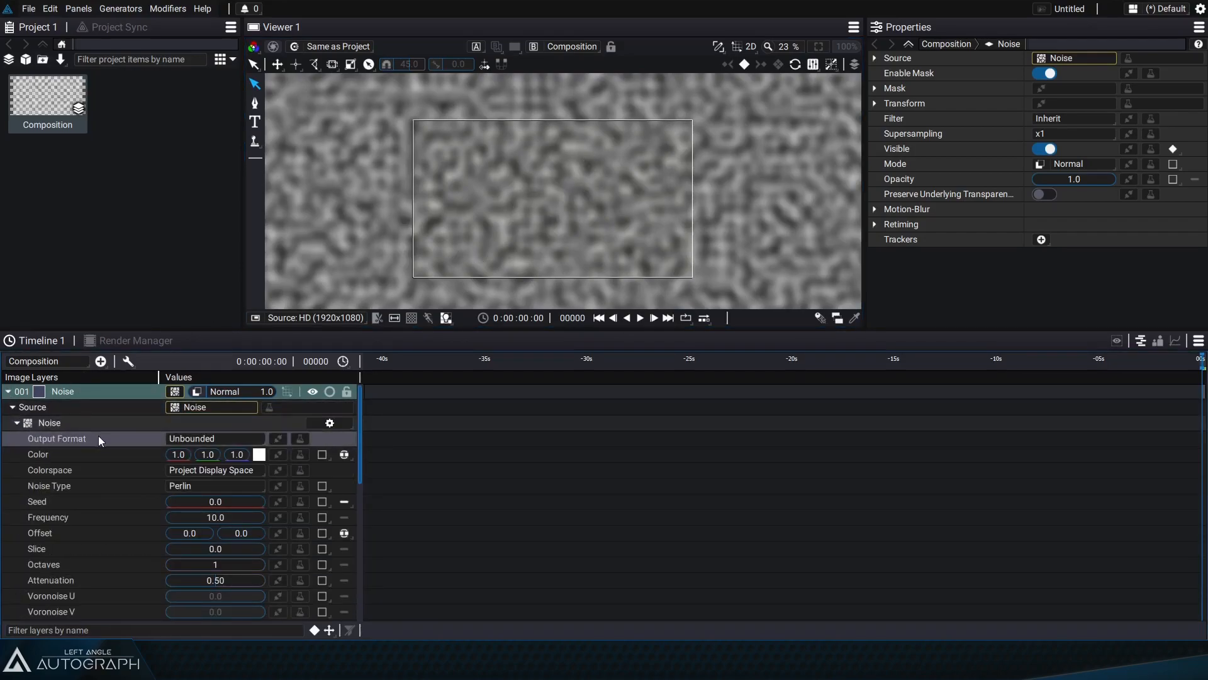
click(229, 437)
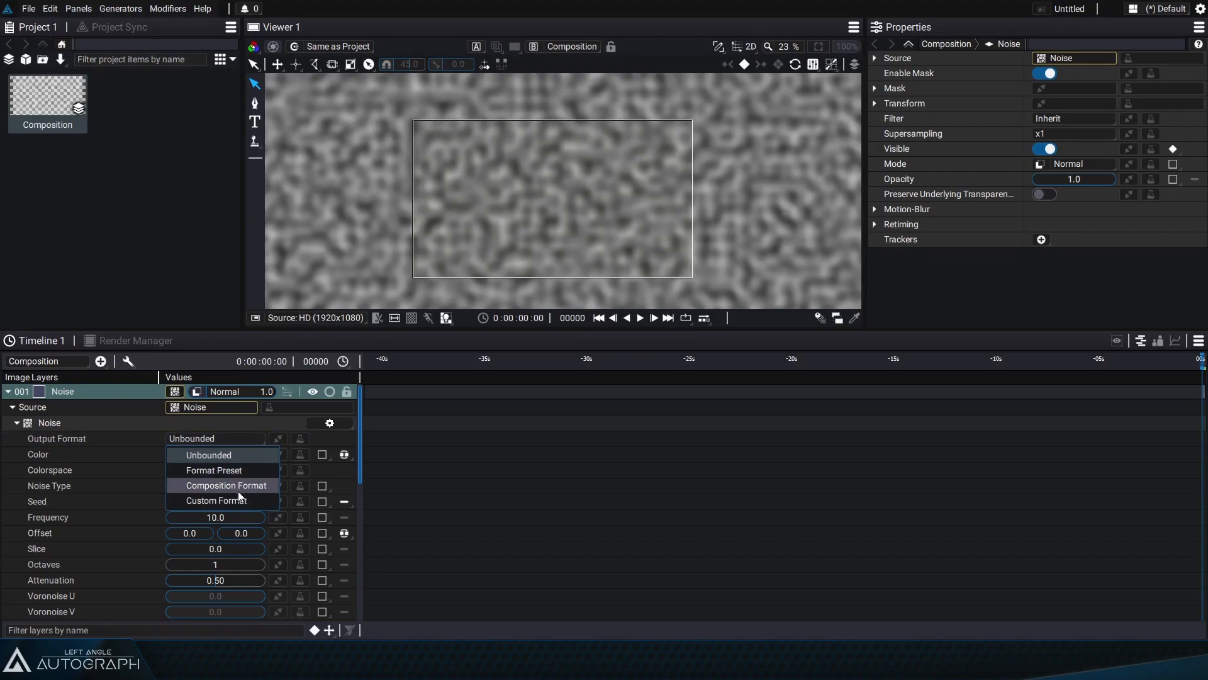
click(238, 490)
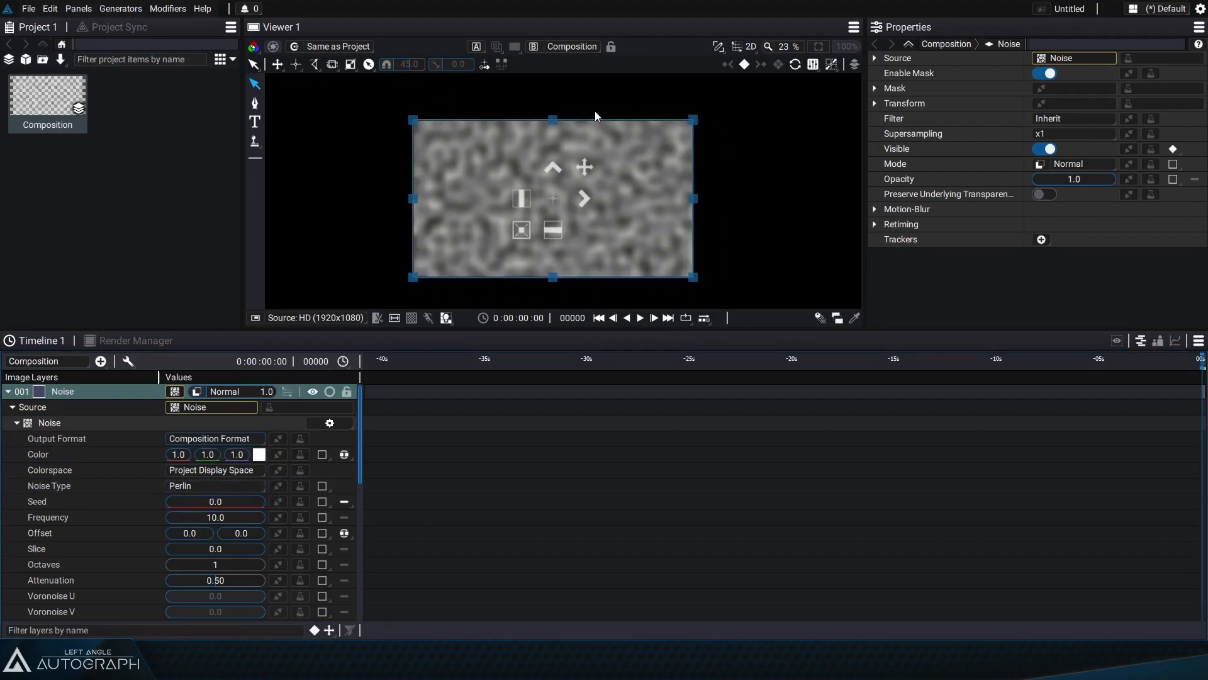
Enlarge the timeline area and preview the noise in other viewer formats, keeping Source: HD (1920x1080).
drag(569, 220, 594, 213)
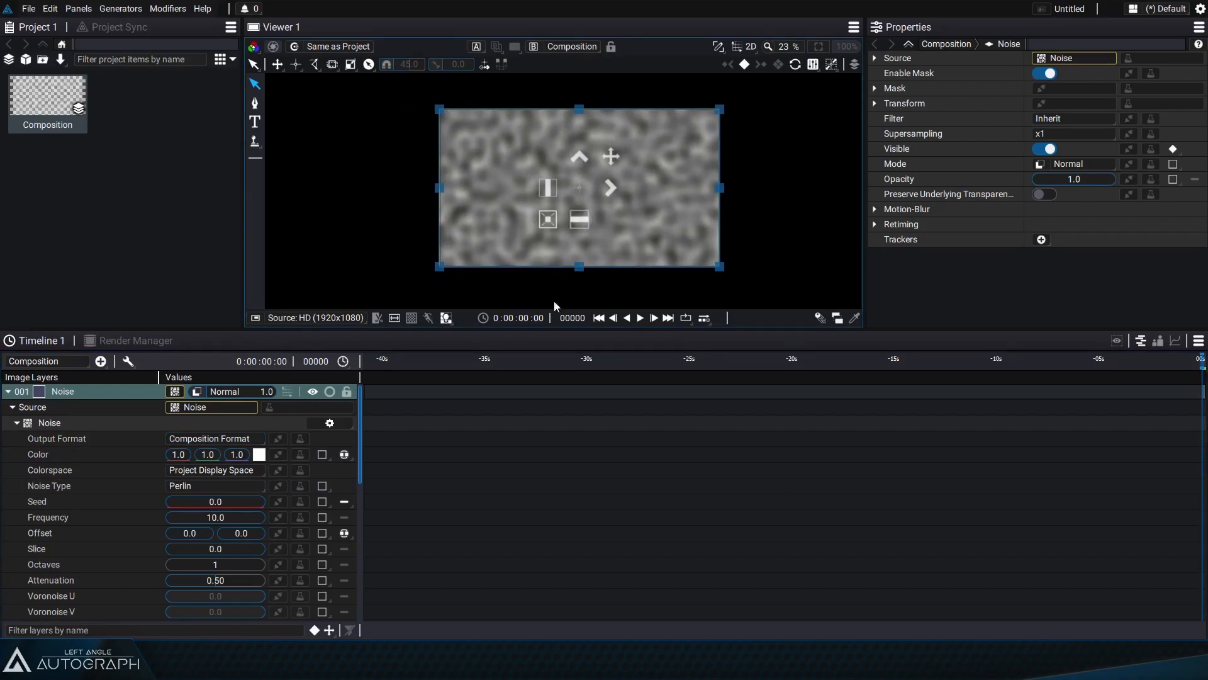
drag(541, 329, 541, 291)
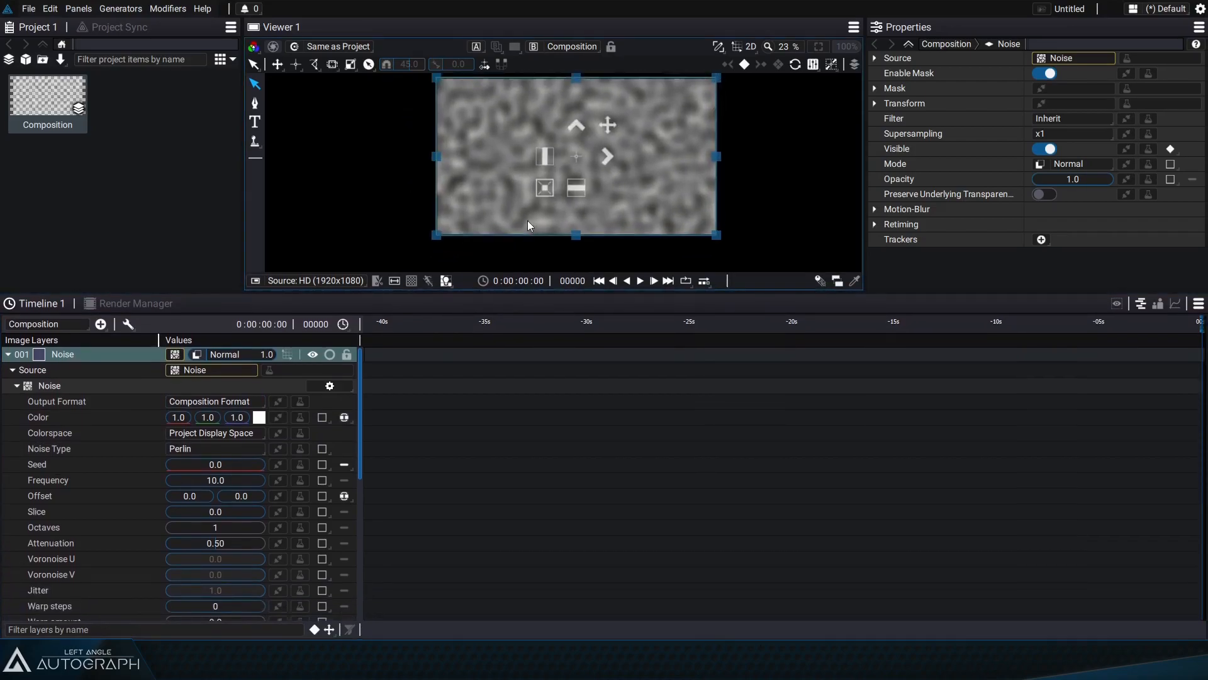
click(339, 281)
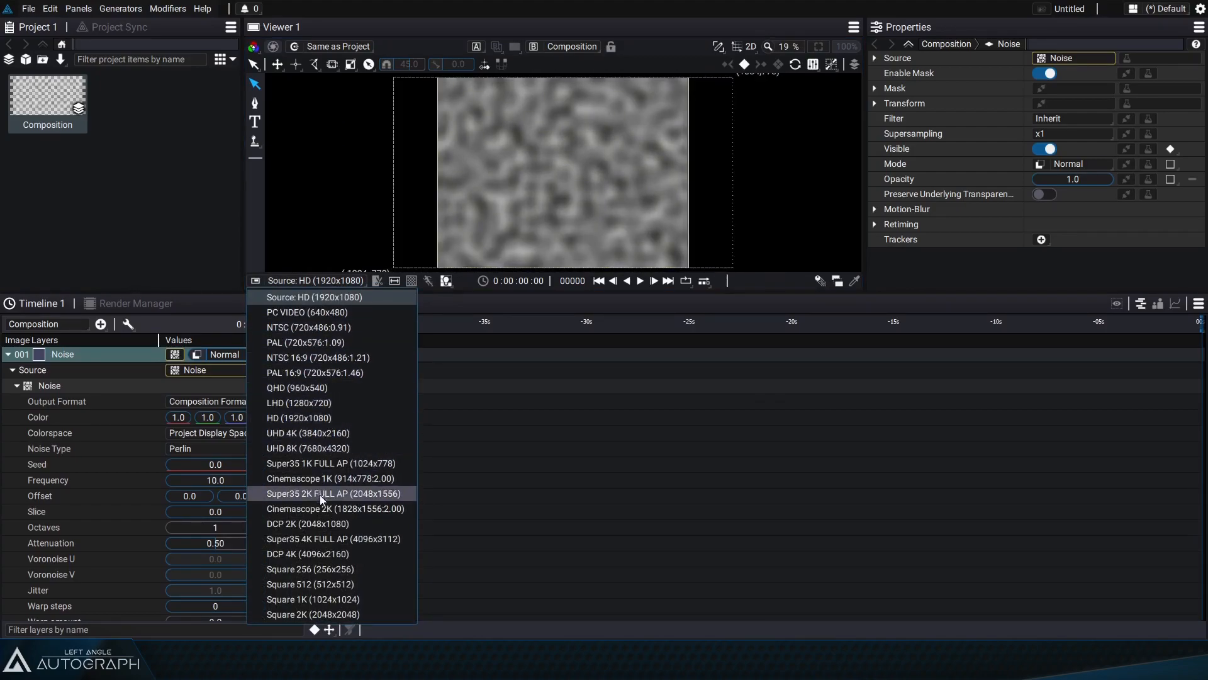
click(342, 296)
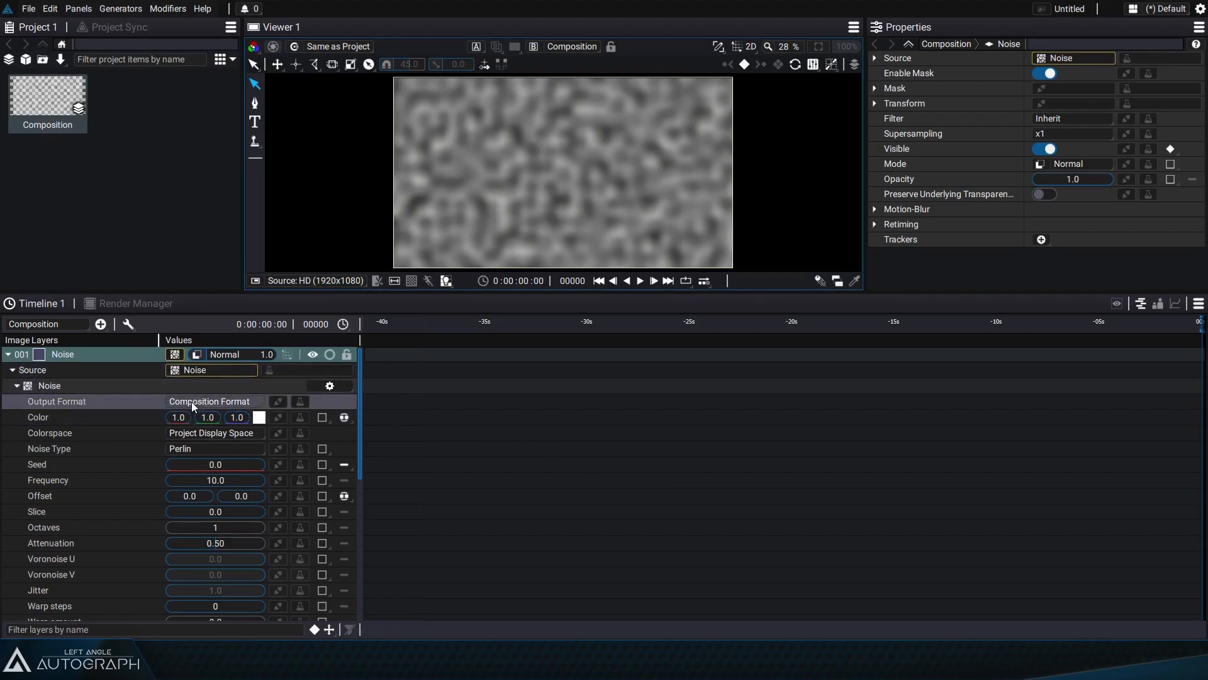
Set the noise's frequency to 50, its contrast to about 4.62 and its level to about -1.20.
double_click(219, 483)
text(50)
key(Return)
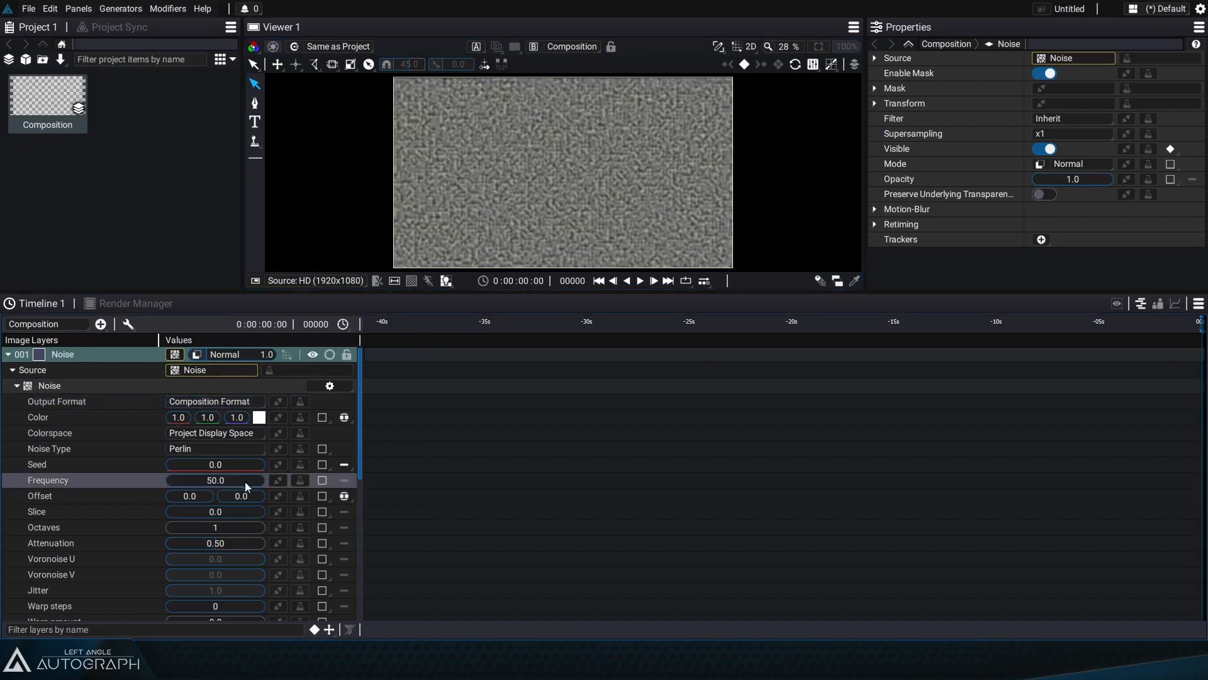
scroll(263, 486, down, 6)
scroll(221, 424, up, 1)
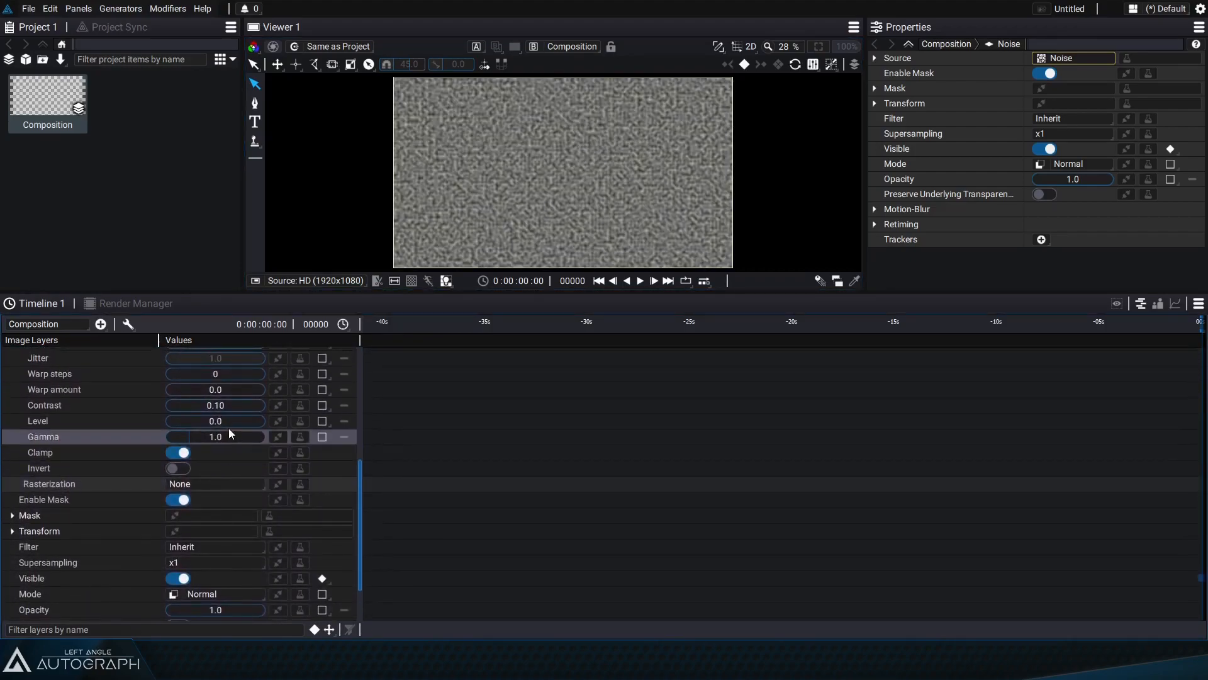
drag(211, 410, 236, 439)
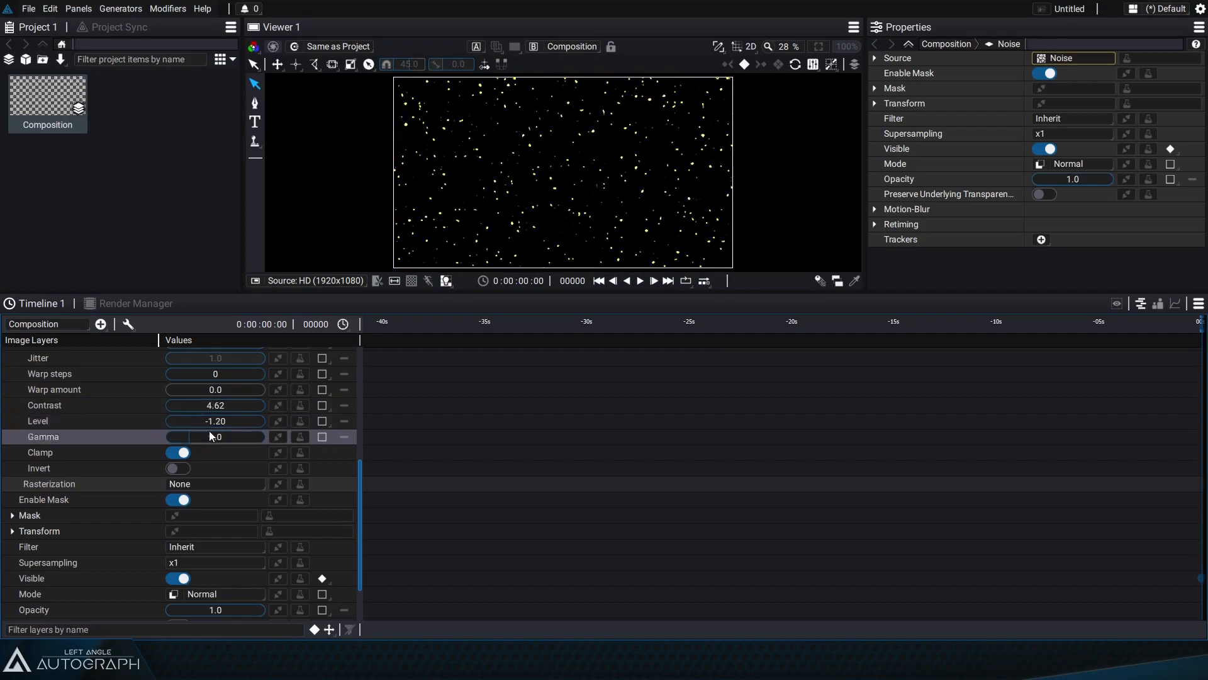
Add a Defocus modifier to the Noise layer's source and view the image at 100%.
scroll(236, 440, up, 5)
click(298, 367)
text(de)
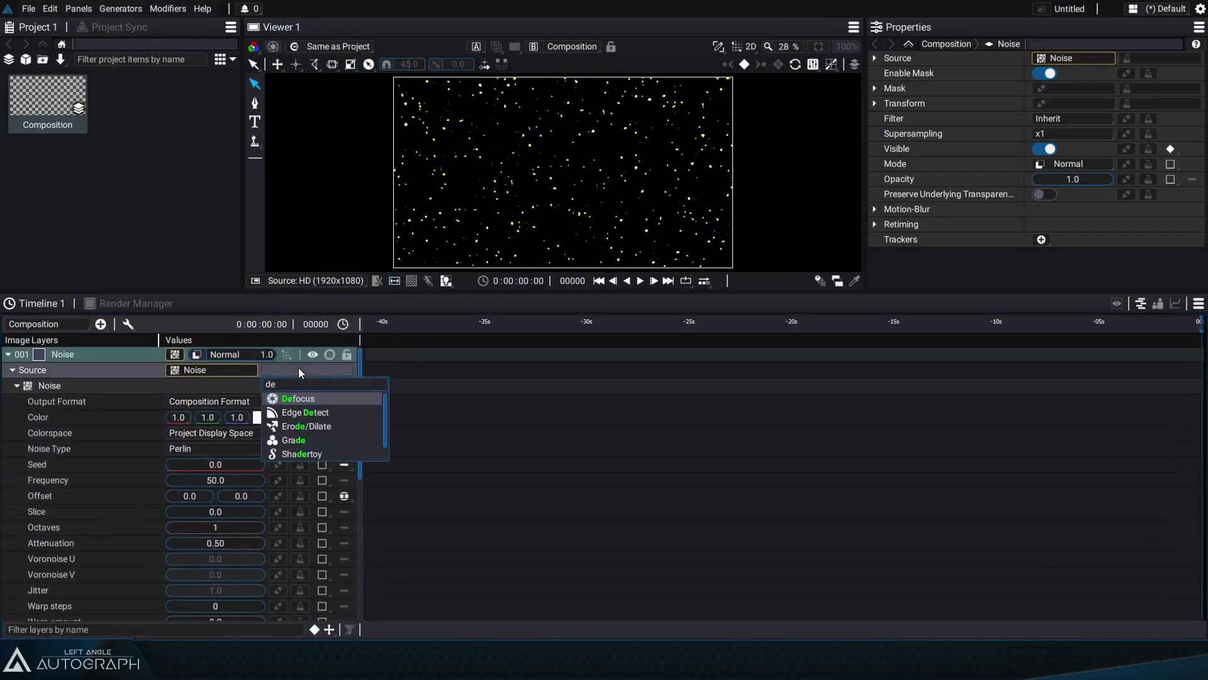
key(Return)
scroll(564, 171, up, 6)
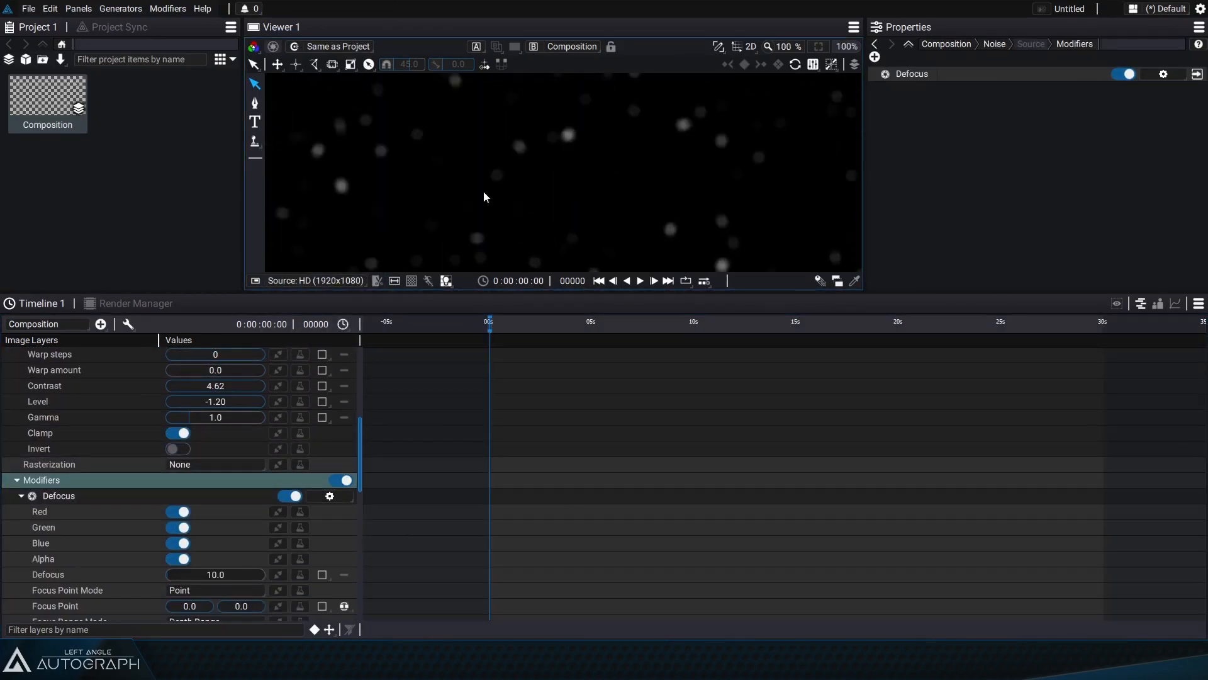
Set the Defocus amount to 25 and adjust the noise settings to brighten the blurred specks.
scroll(220, 607, down, 2)
drag(213, 546, 264, 546)
double_click(217, 546)
text(2)
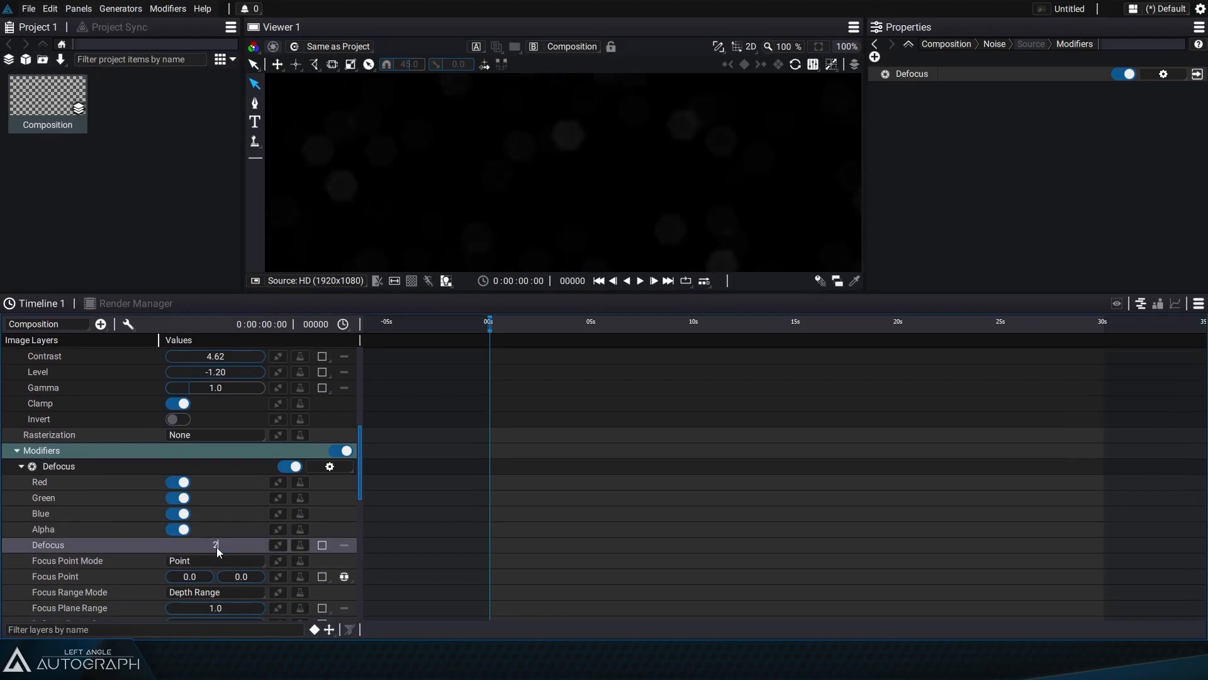
text(5)
key(Return)
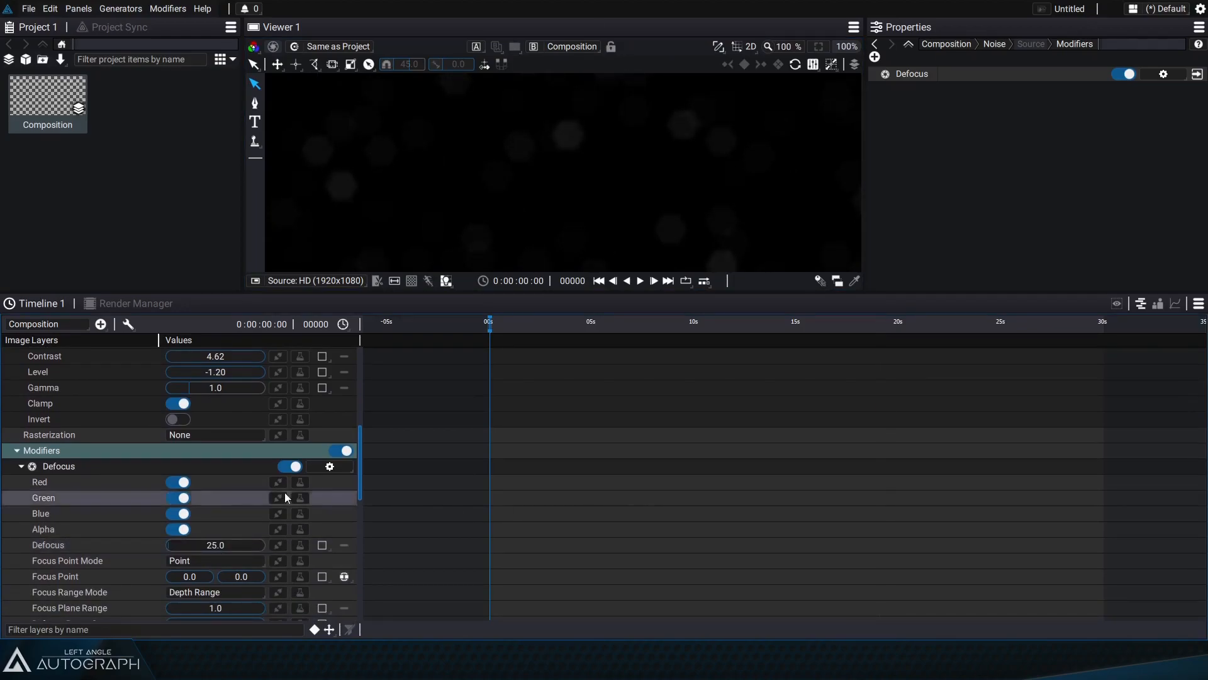
scroll(208, 441, up, 3)
mouse_move(231, 454)
mouse_down()
mouse_move(256, 454)
mouse_move(232, 454)
mouse_move(245, 455)
mouse_up()
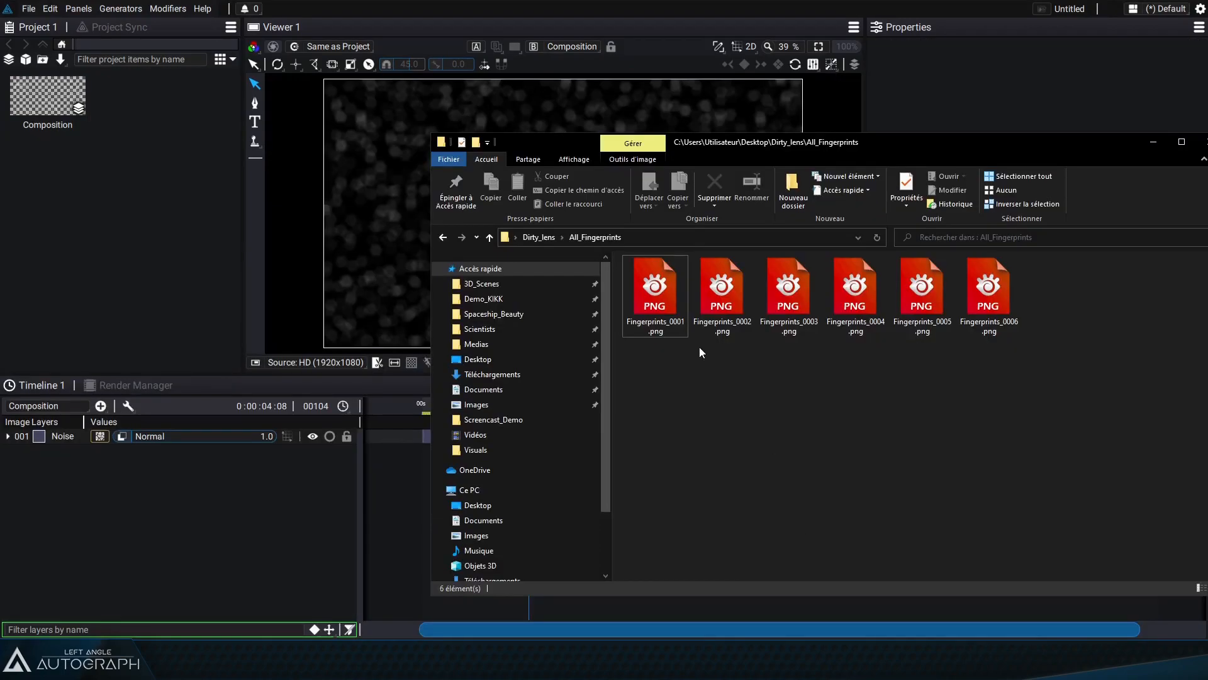
Import the fingerprint PNG sequence from the All_Fingerprints folder into the project and open it in the viewer.
drag(657, 296, 156, 178)
double_click(137, 135)
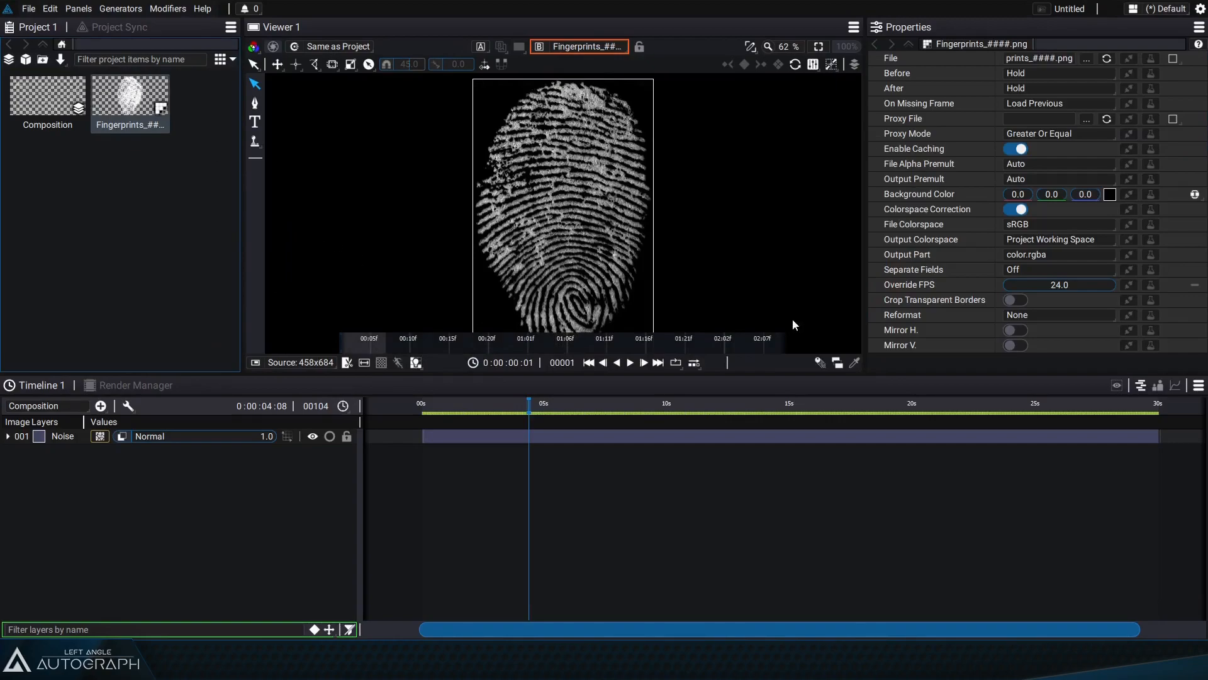
Set the fingerprint sequence's Override FPS to 1 and scrub through its frames in the viewer.
click(1070, 284)
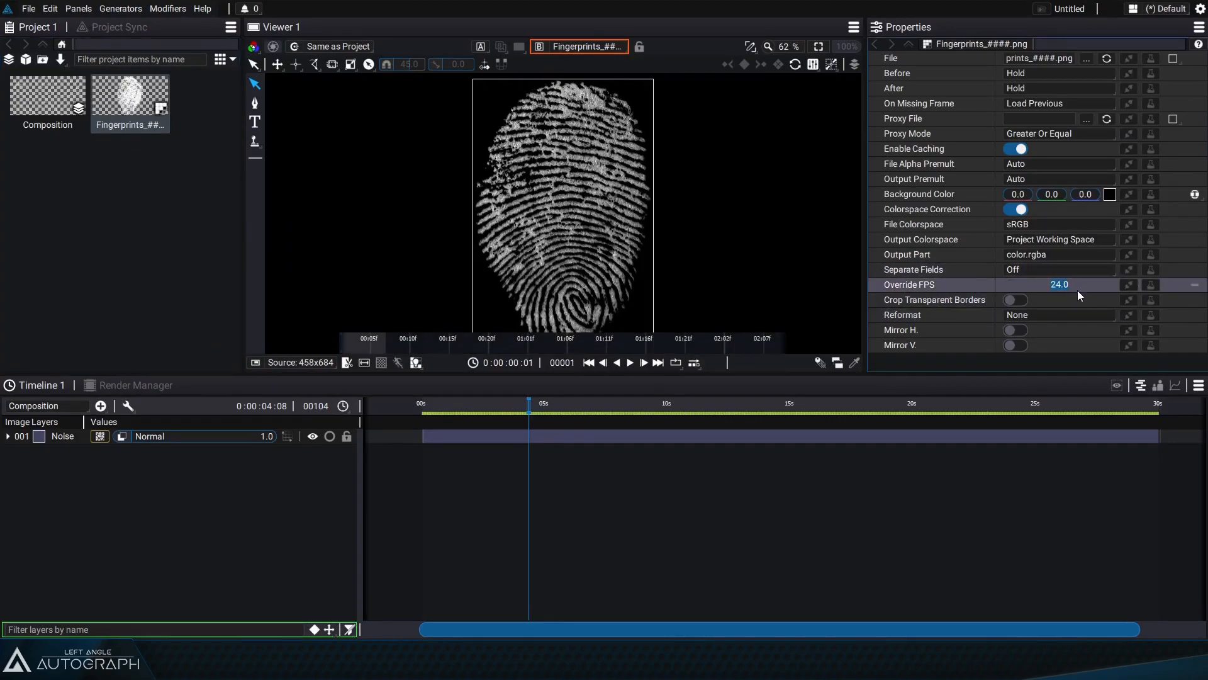
text(1)
key(Return)
scroll(369, 340, up, 10)
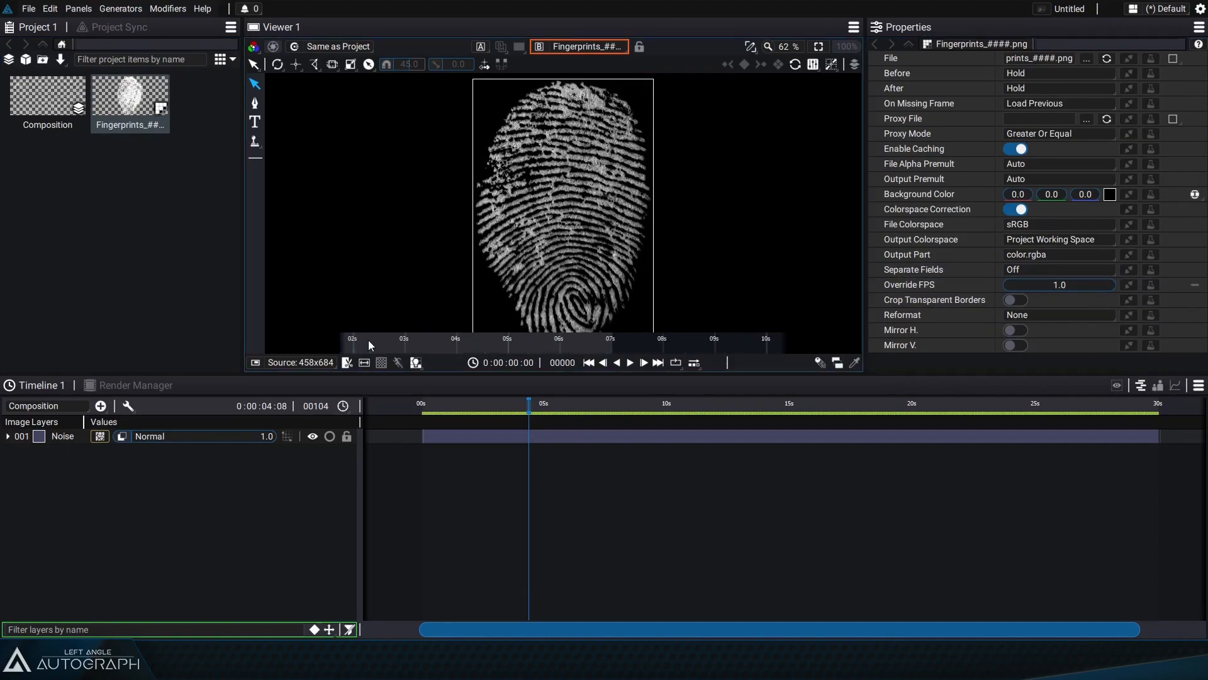
scroll(425, 346, down, 2)
scroll(440, 346, up, 1)
drag(442, 347, 492, 346)
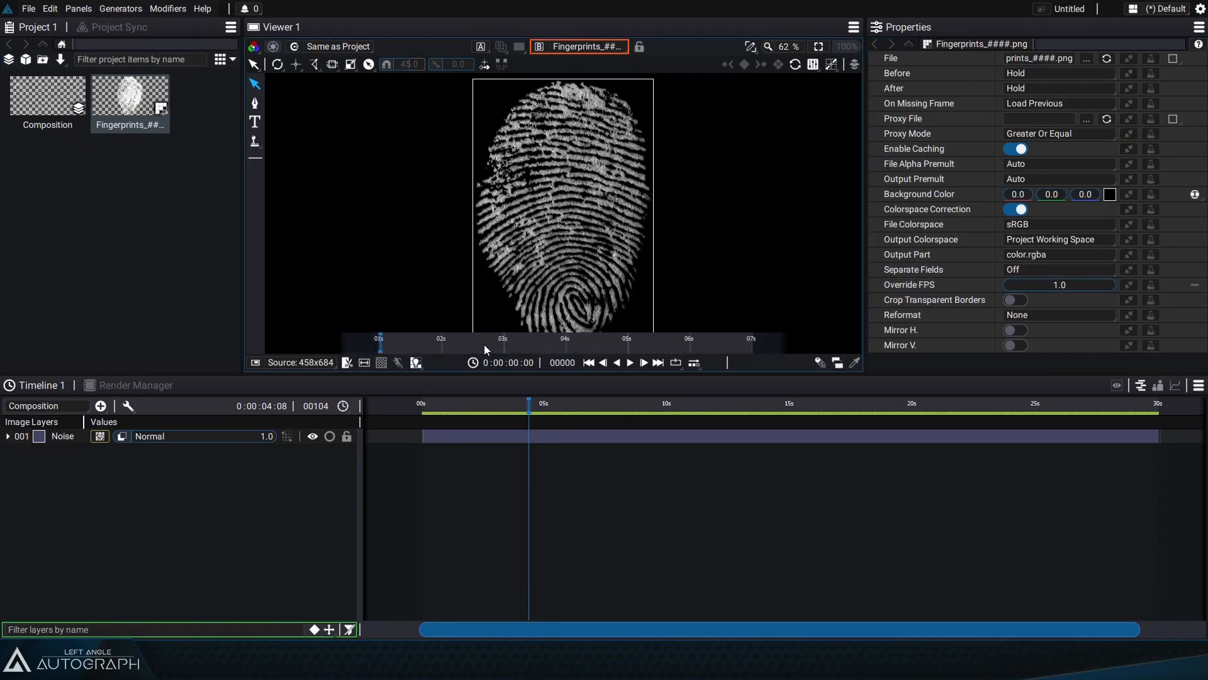
mouse_move(385, 347)
mouse_down()
mouse_move(689, 347)
mouse_move(377, 346)
mouse_up()
Reopen the composition, add the fingerprint sequence as a layer above Noise and scrub to about 3 seconds.
double_click(60, 115)
drag(124, 104, 74, 430)
drag(432, 409, 506, 406)
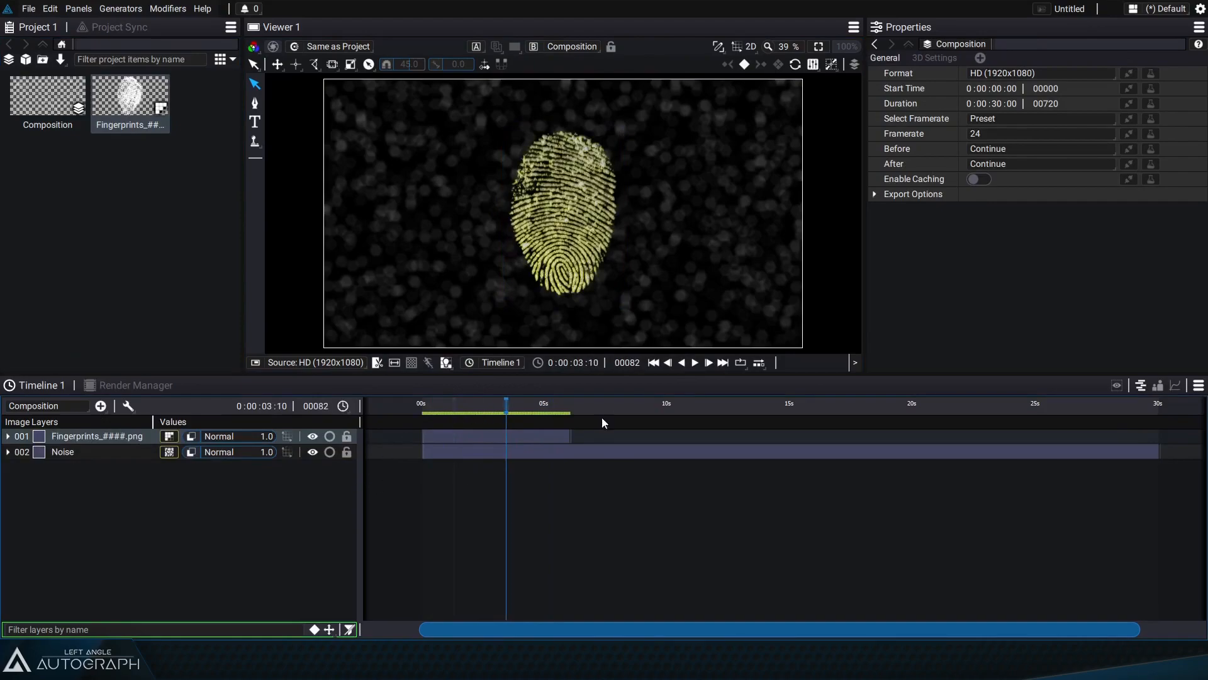
Add an Anchor To Composition generator to the Position of the fingerprint layer's transform.
click(8, 437)
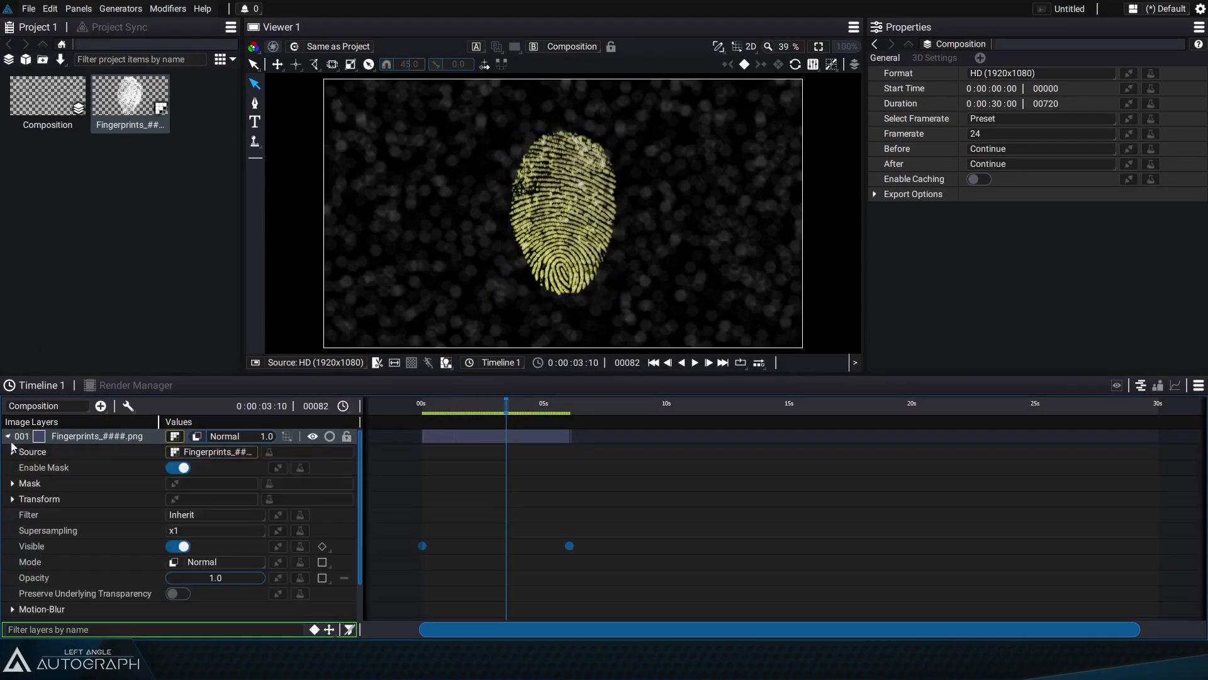
click(12, 498)
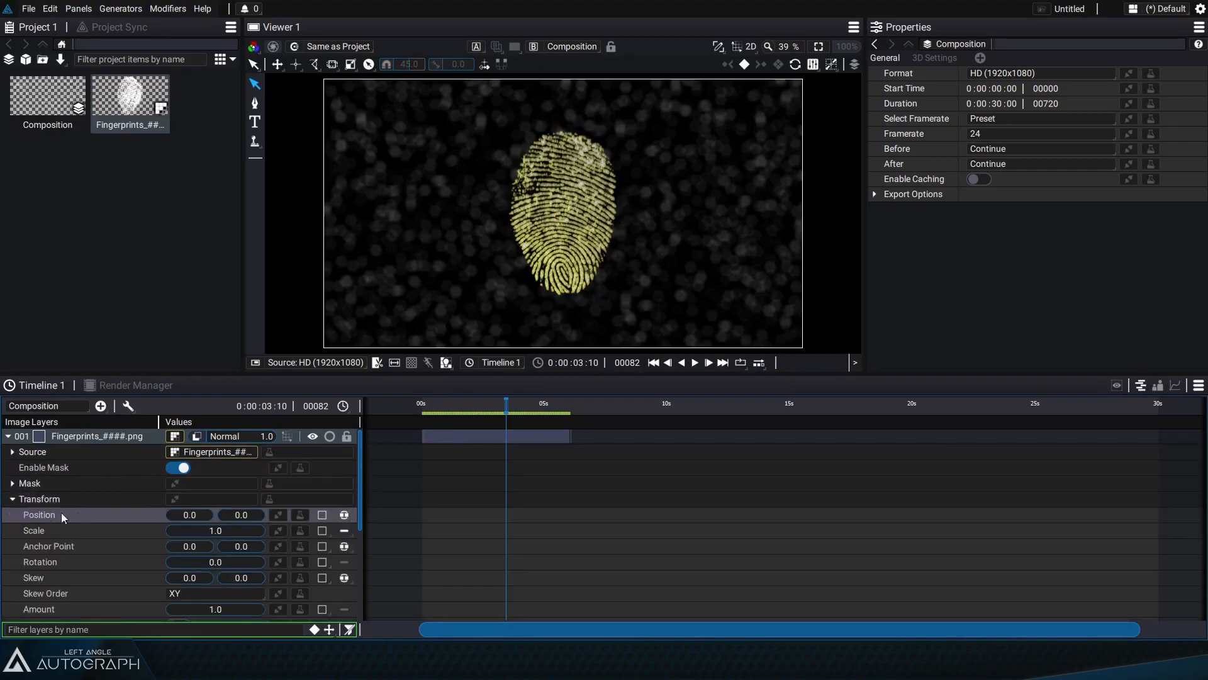
click(278, 515)
click(373, 432)
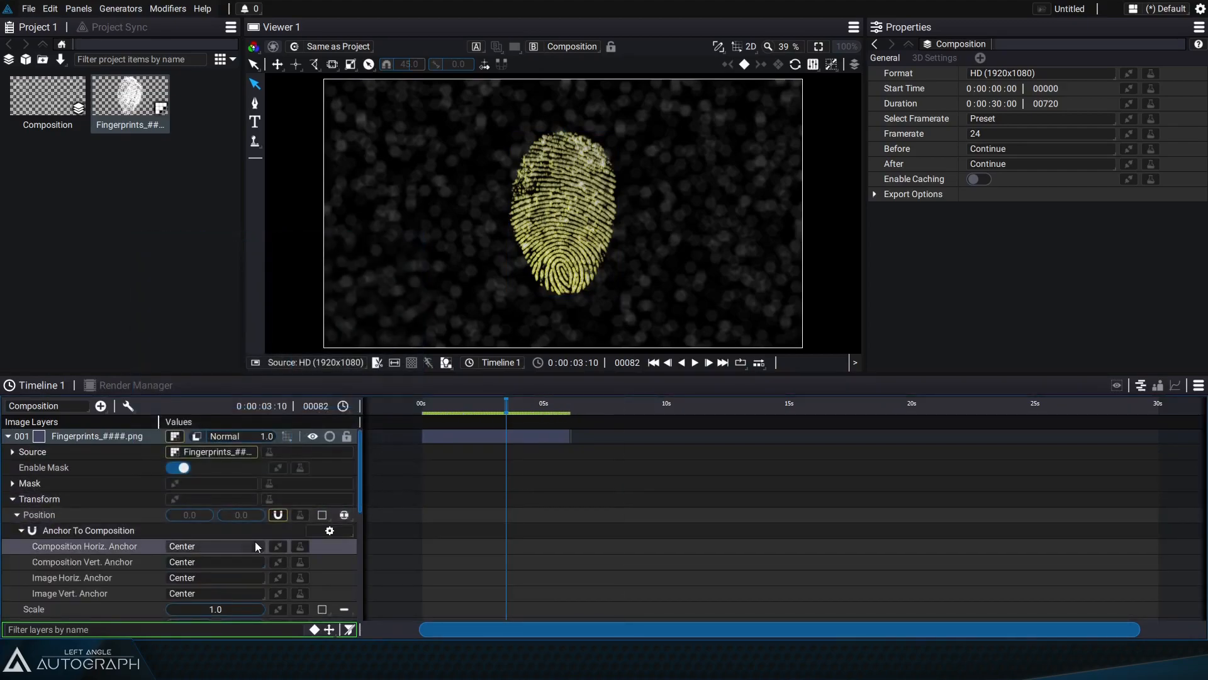
scroll(254, 541, down, 1)
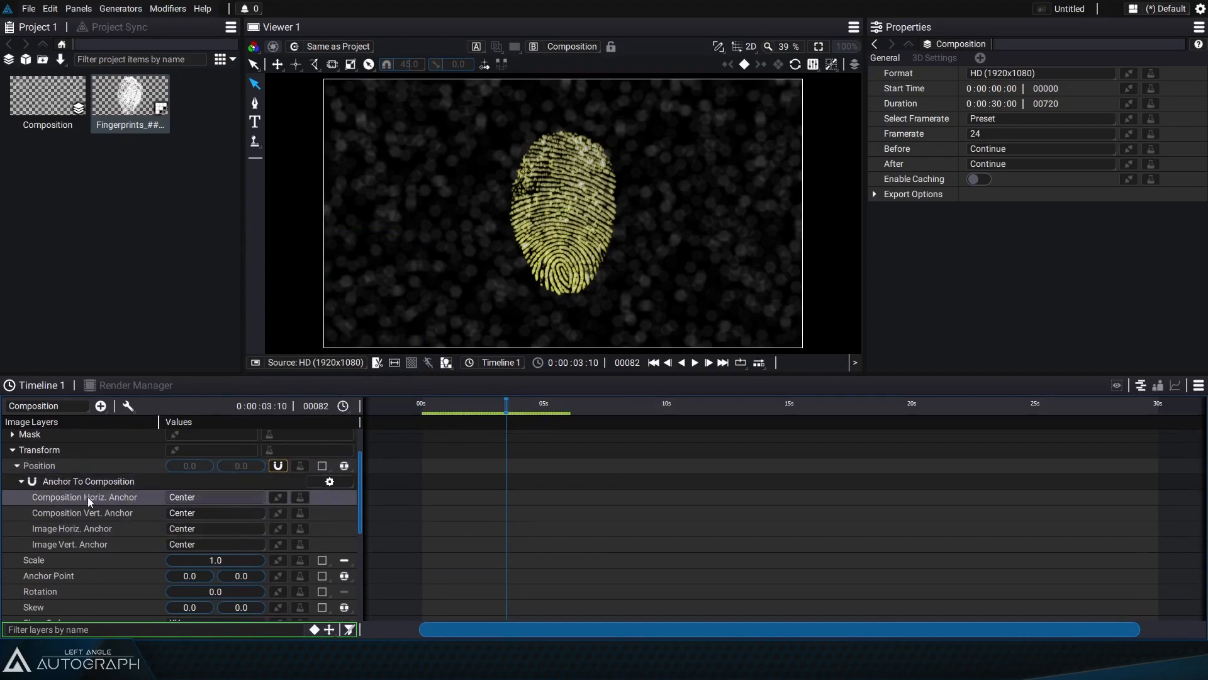
Set both the composition and image anchors of the fingerprint layer to Left horizontally and Top vertically.
click(188, 498)
click(202, 513)
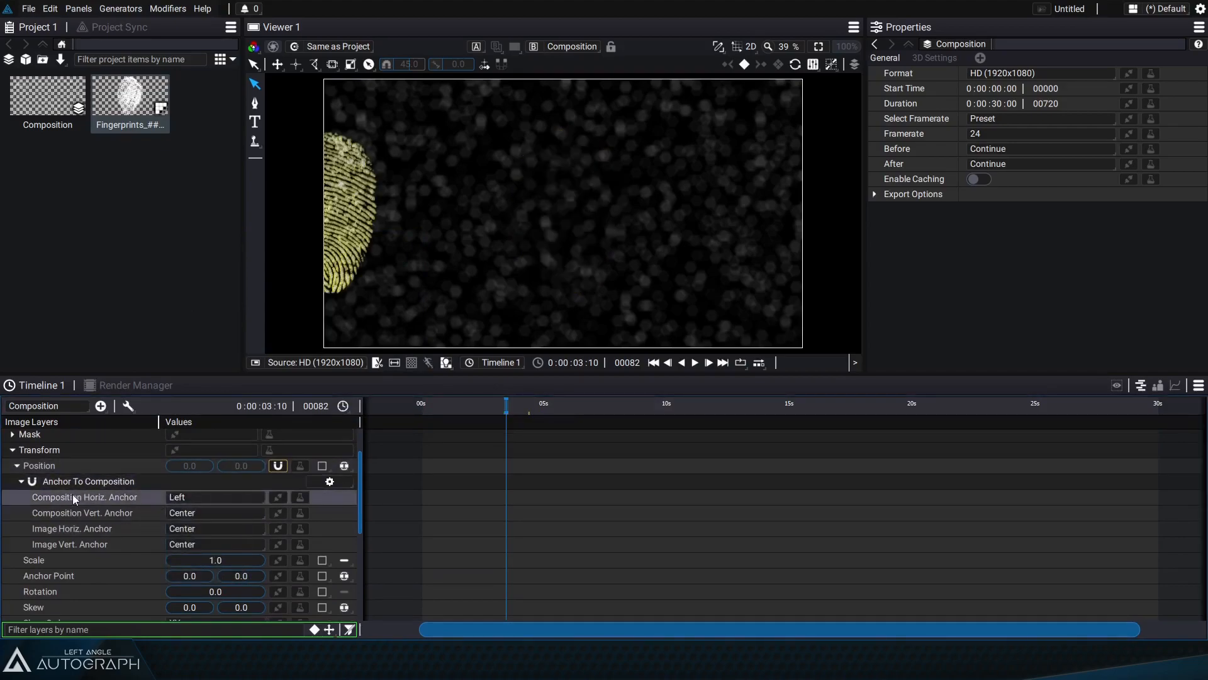
click(202, 513)
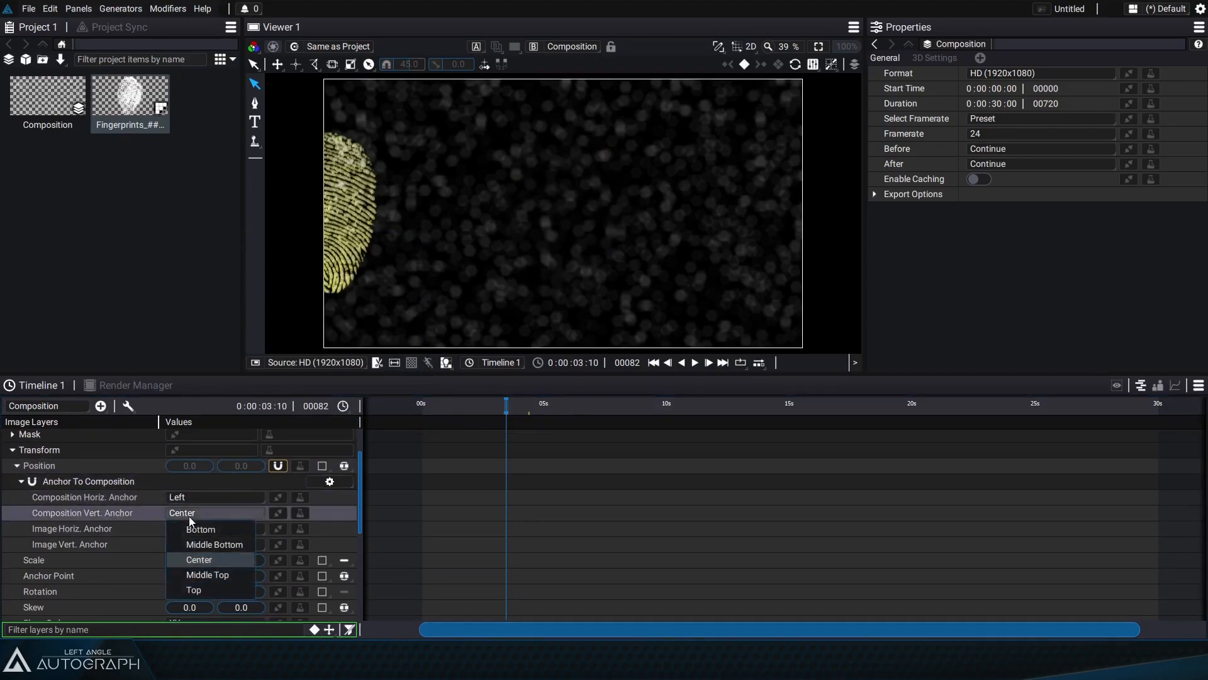
click(201, 594)
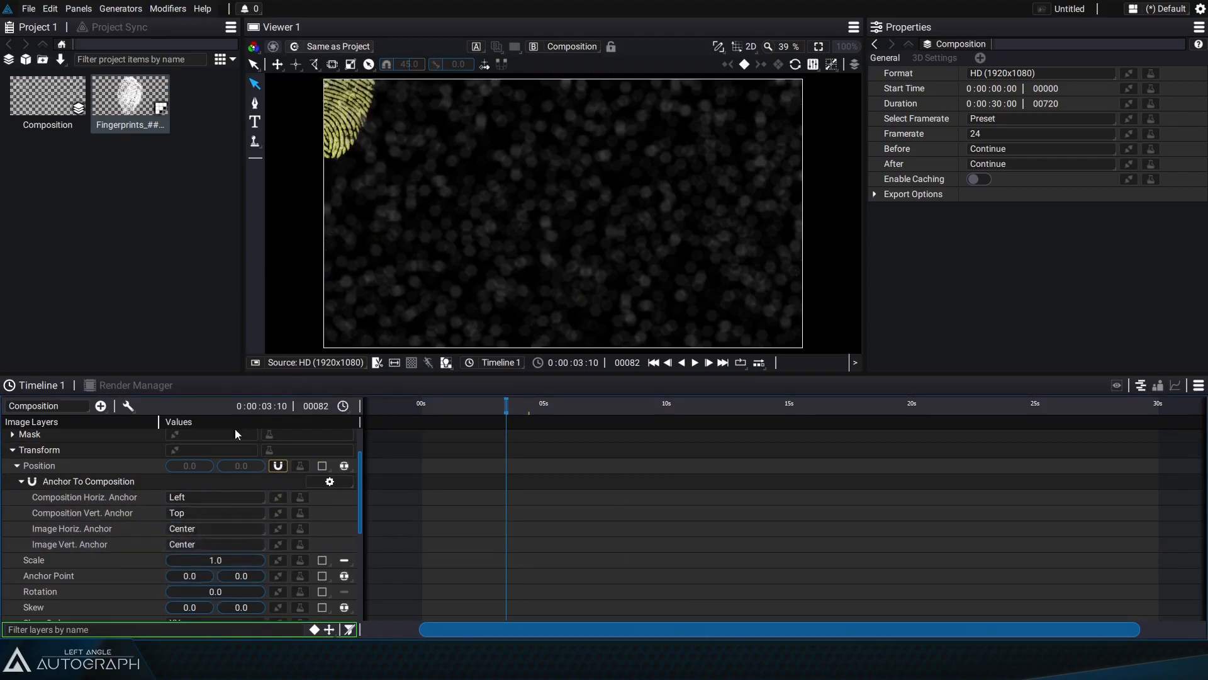
click(205, 529)
click(206, 541)
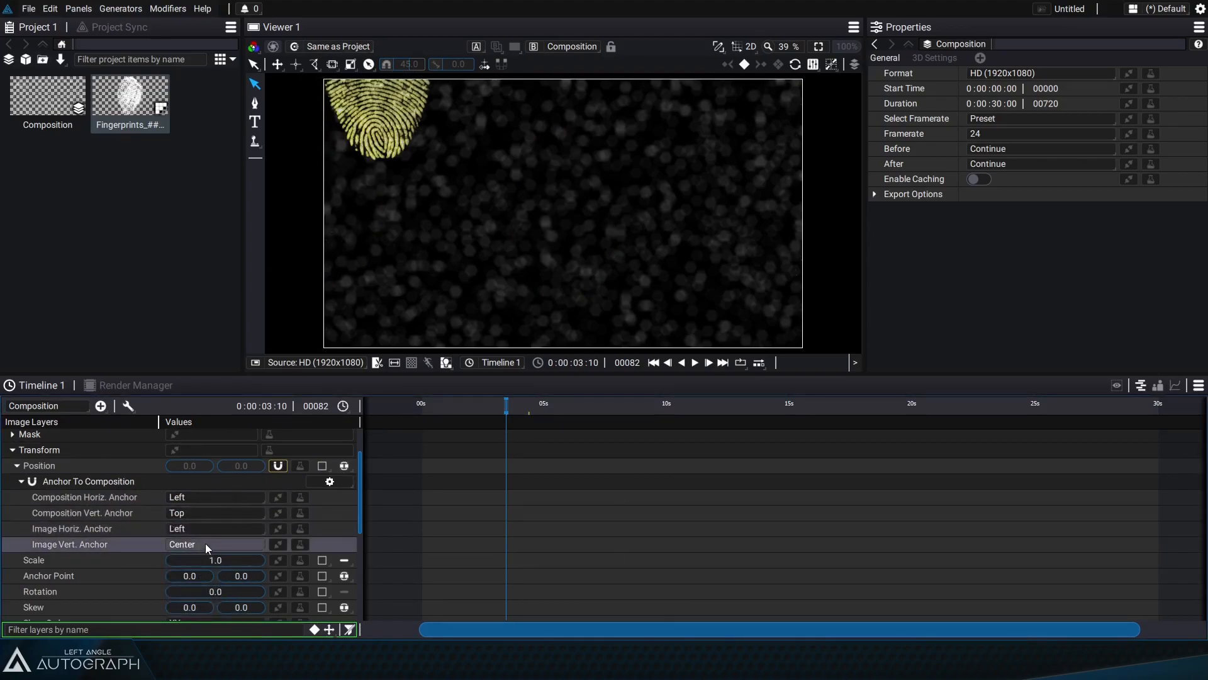
click(205, 543)
click(201, 619)
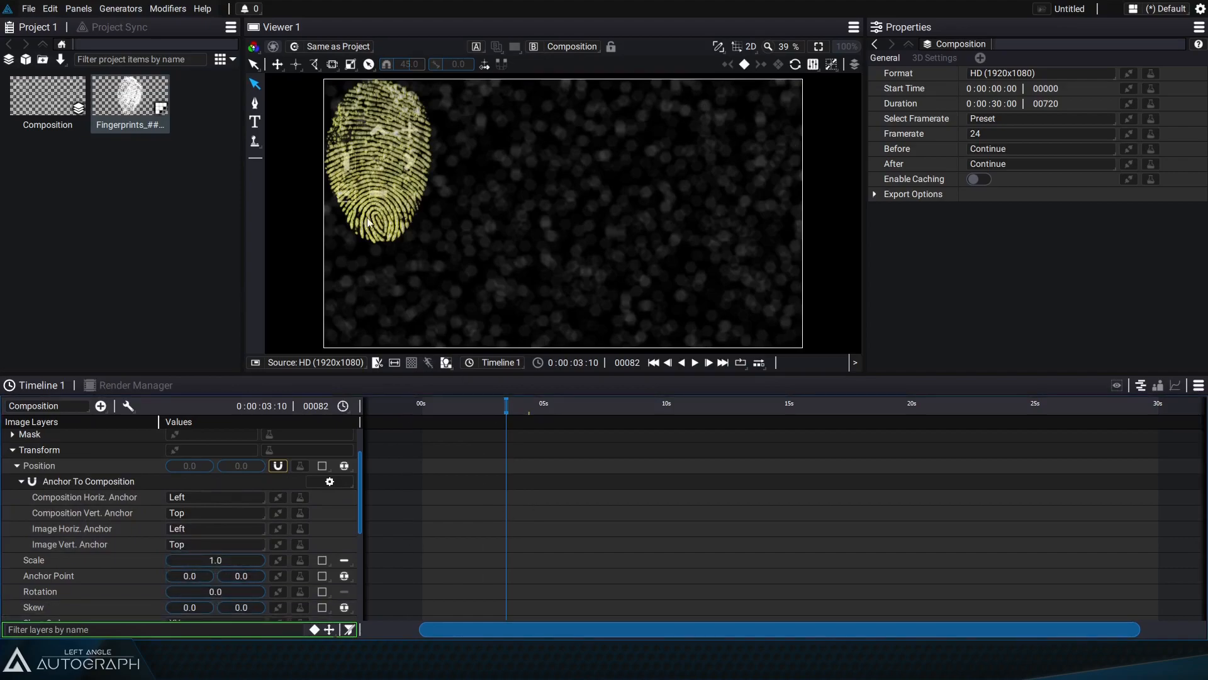
Enlarge the timeline and preview the anchored fingerprint in other viewer formats, returning to Source: HD (1920x1080).
drag(421, 286, 377, 257)
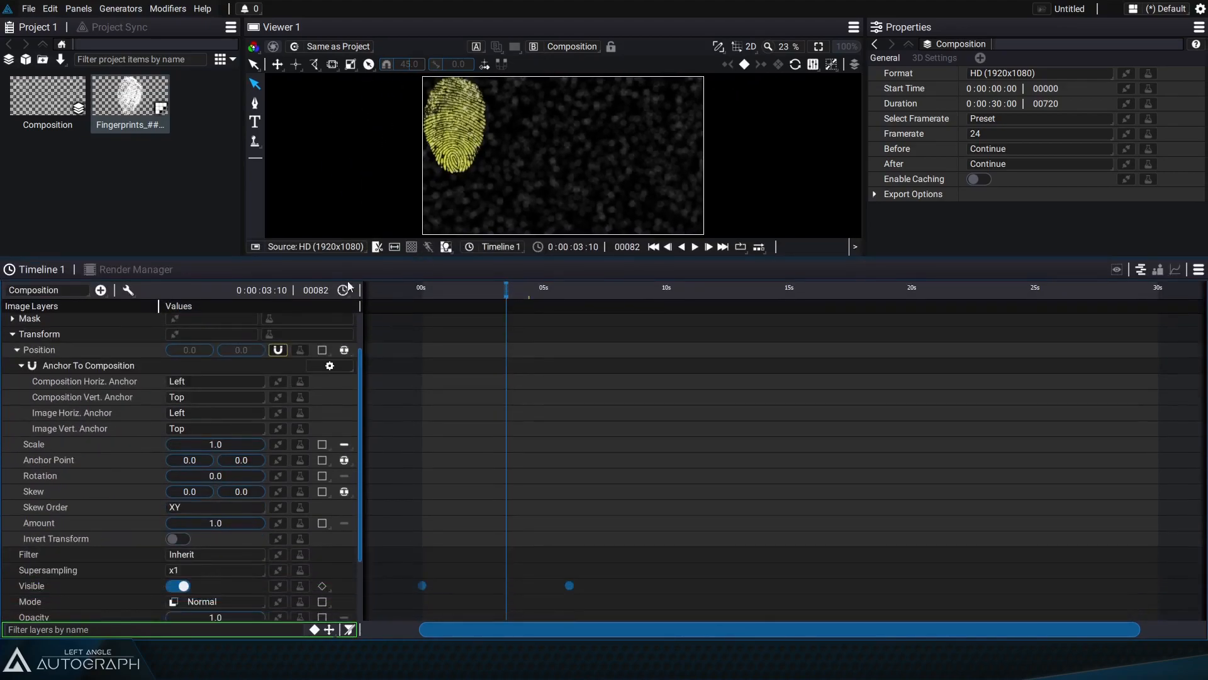
click(319, 246)
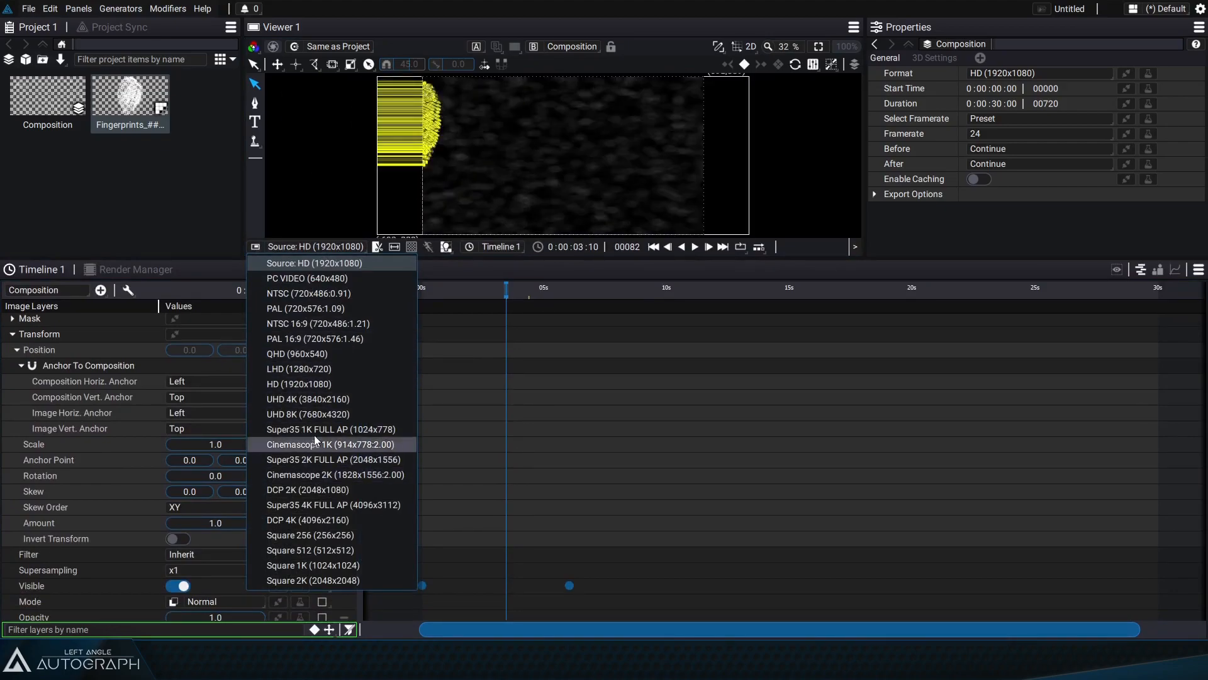
click(345, 263)
click(333, 247)
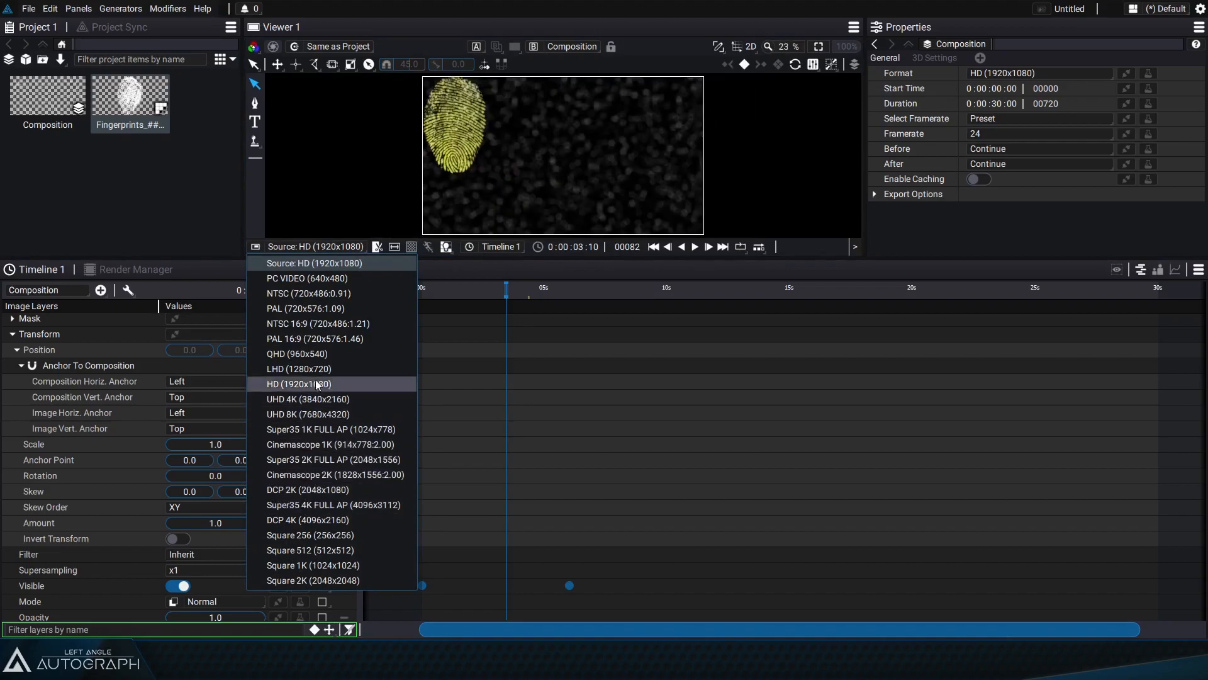
click(321, 263)
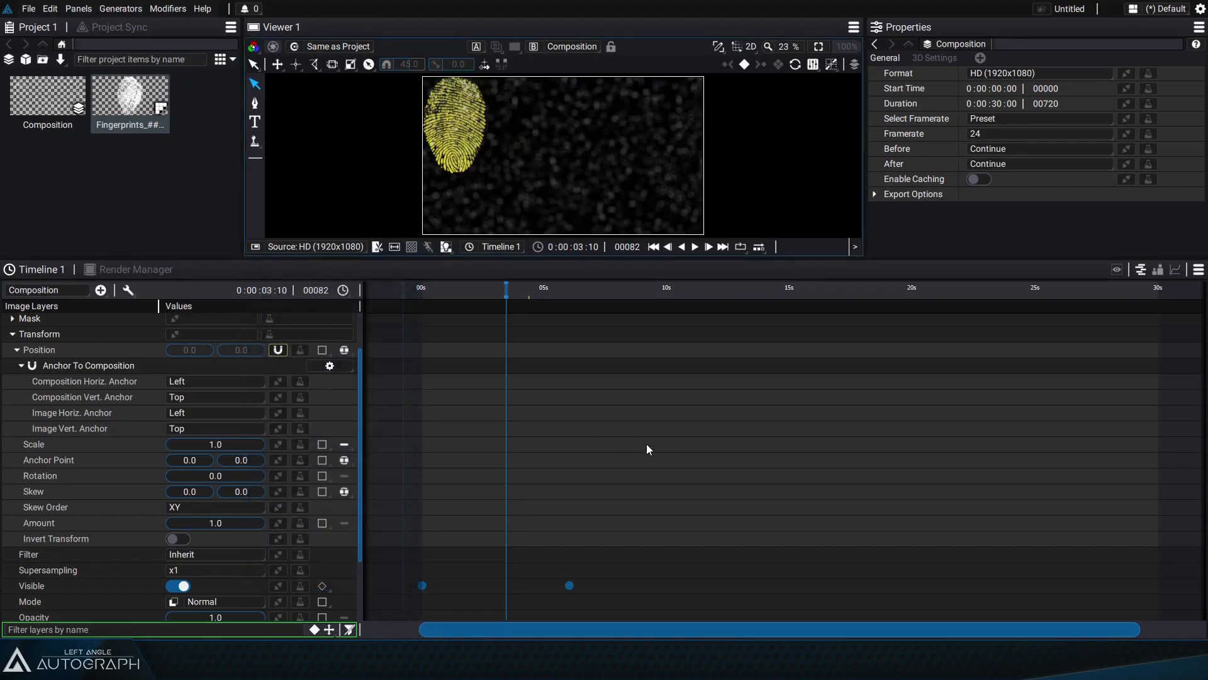
Add a Math modifier to Position with an Add value of 204 and -79, and preview it in other viewer formats.
click(301, 350)
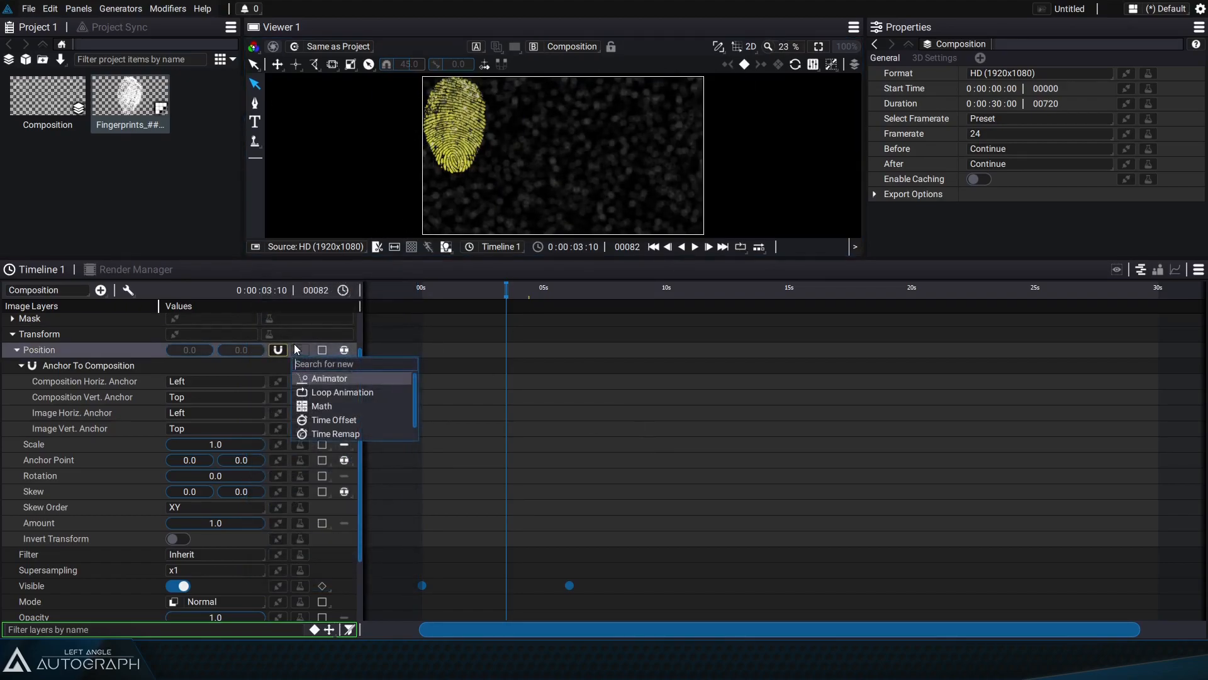
click(345, 401)
drag(191, 492, 318, 491)
drag(241, 491, 443, 493)
click(282, 246)
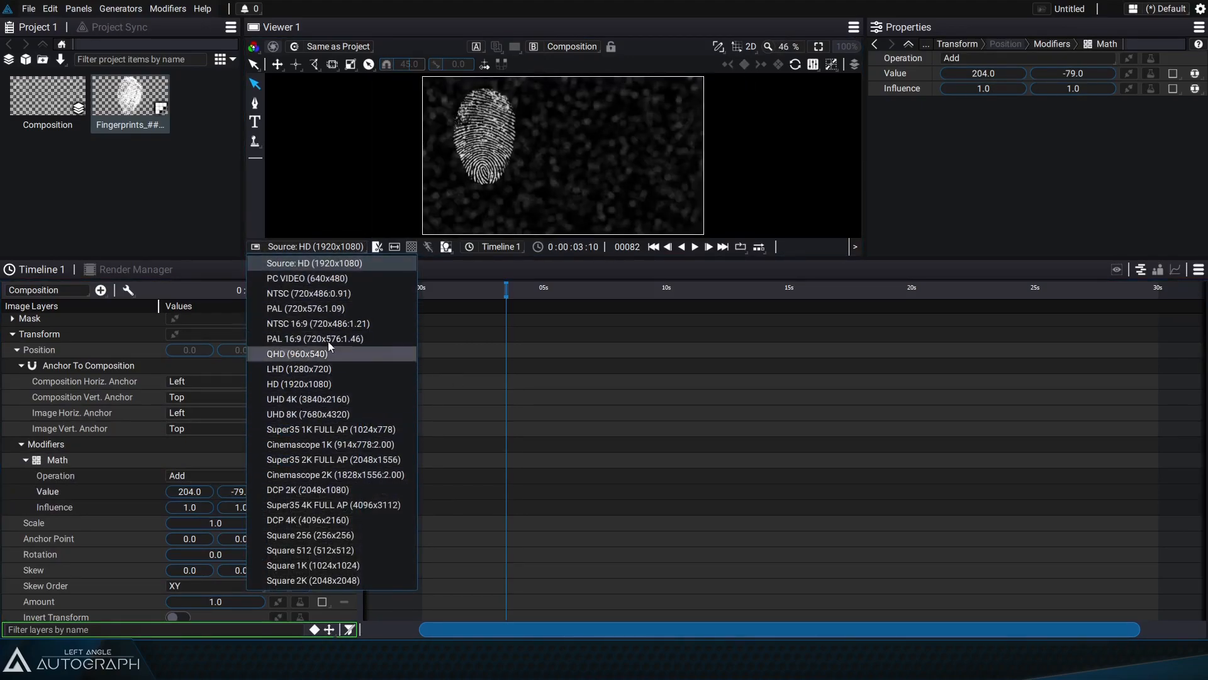
click(299, 263)
Delete the fingerprint layer, add an Instancer layer above Noise and enlarge the viewer.
scroll(108, 370, up, 3)
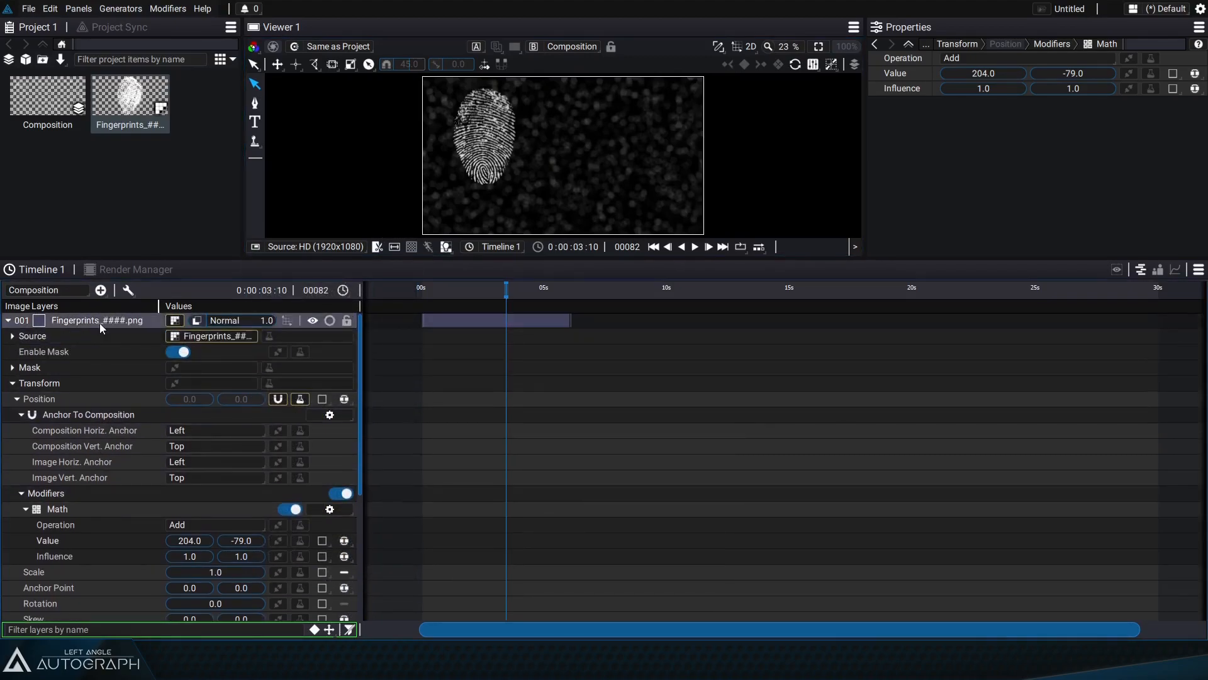
click(99, 323)
key(Delete)
click(101, 290)
click(160, 477)
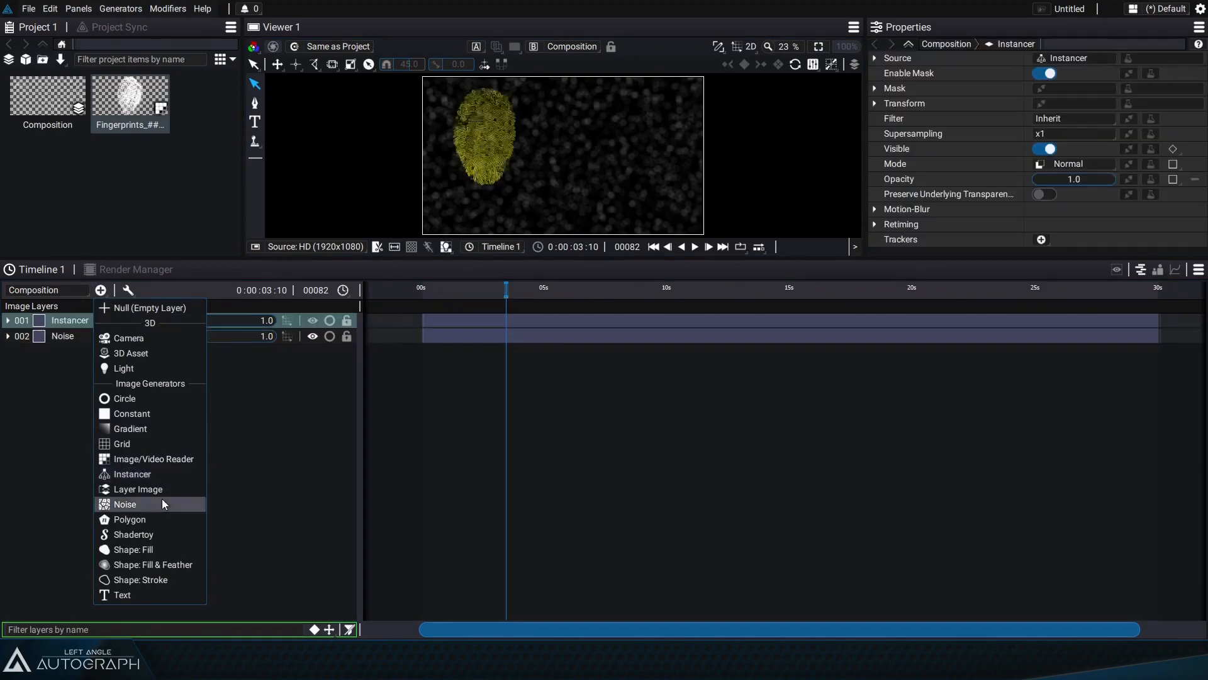
drag(538, 257, 538, 348)
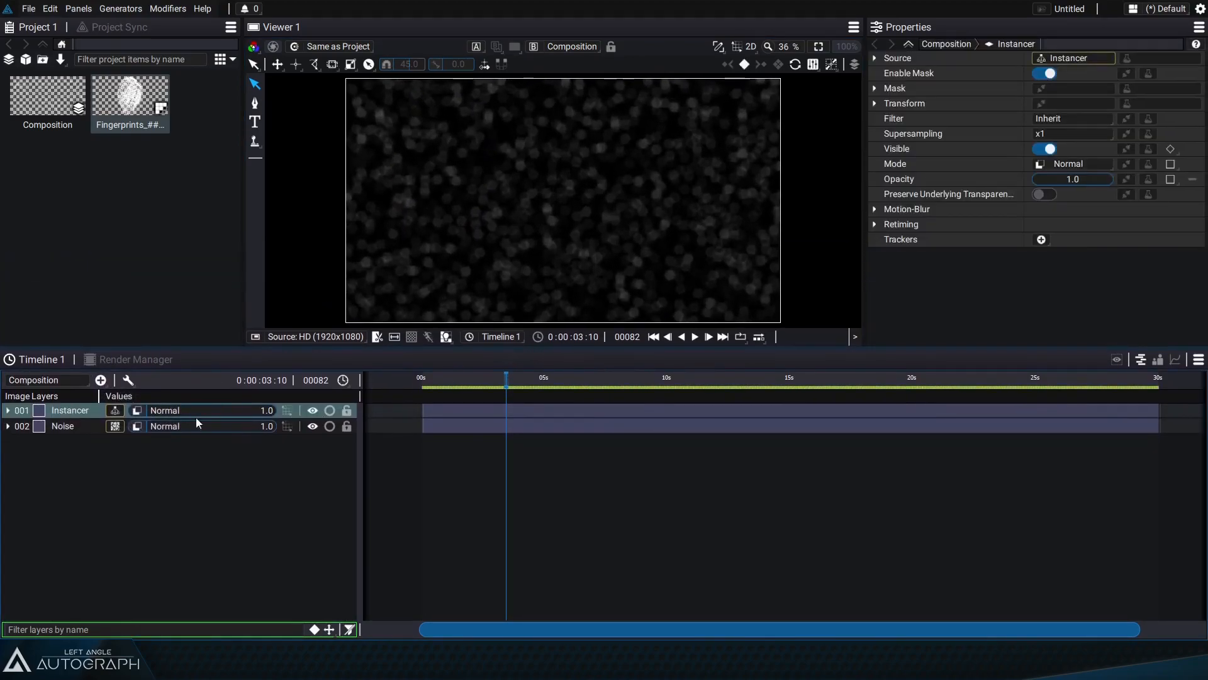
Assign the fingerprint sequence as the Instancer's template and set Dimension 1 Size to 8.
click(8, 410)
click(12, 426)
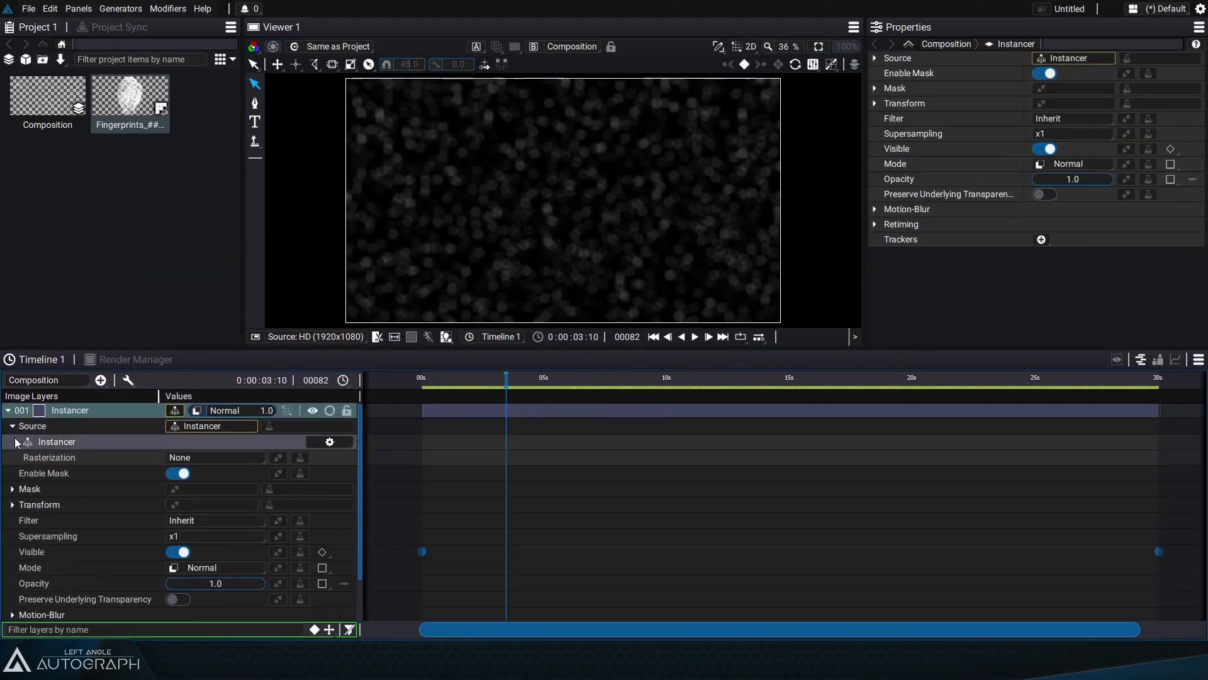
click(17, 442)
drag(244, 511, 213, 487)
click(216, 487)
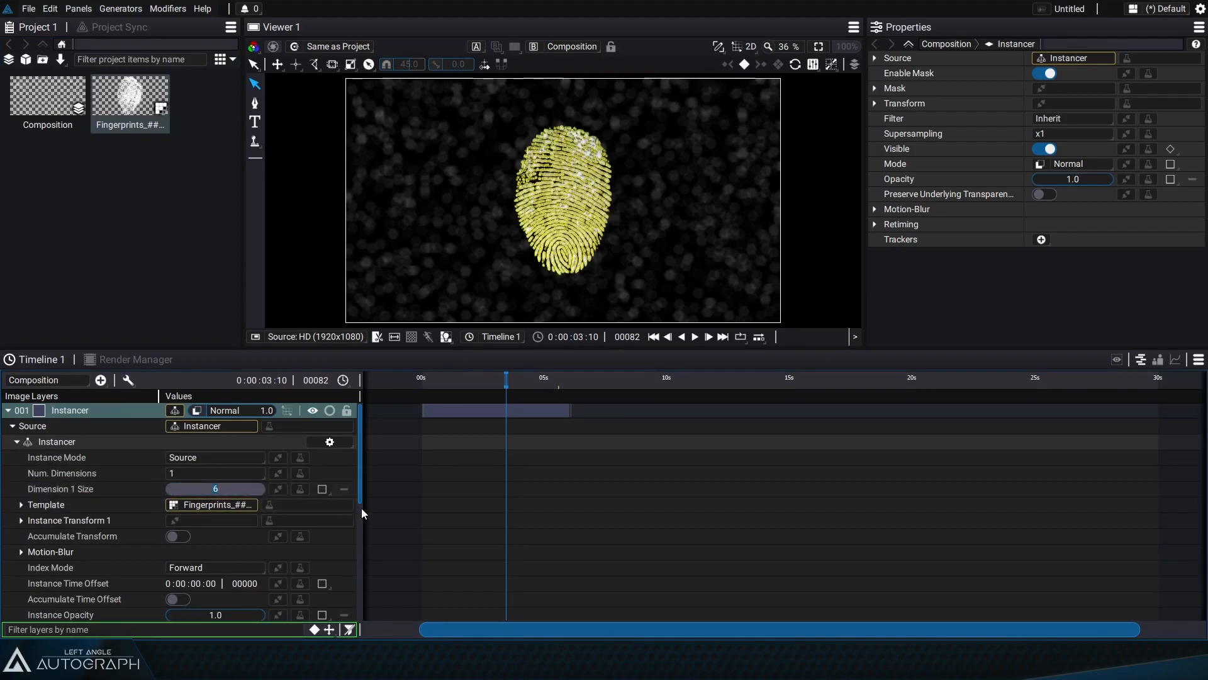
text(8)
key(Return)
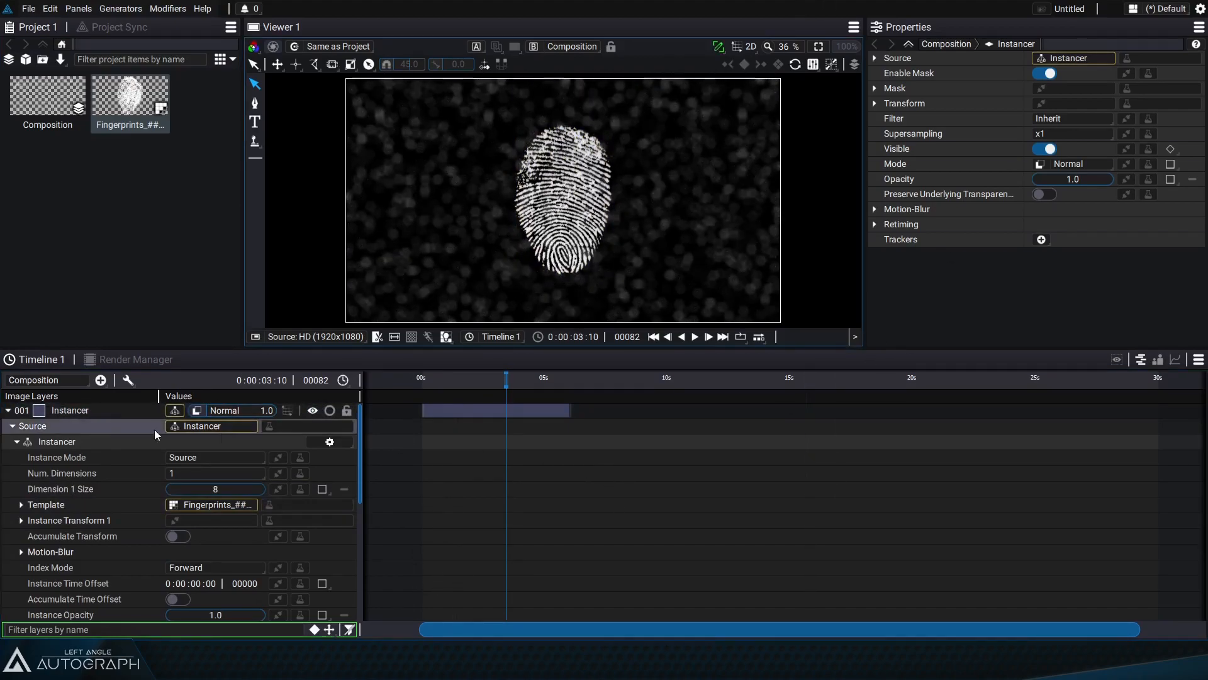
Add a Hold Frame modifier to the Instancer's fingerprint template.
click(21, 505)
scroll(93, 511, down, 1)
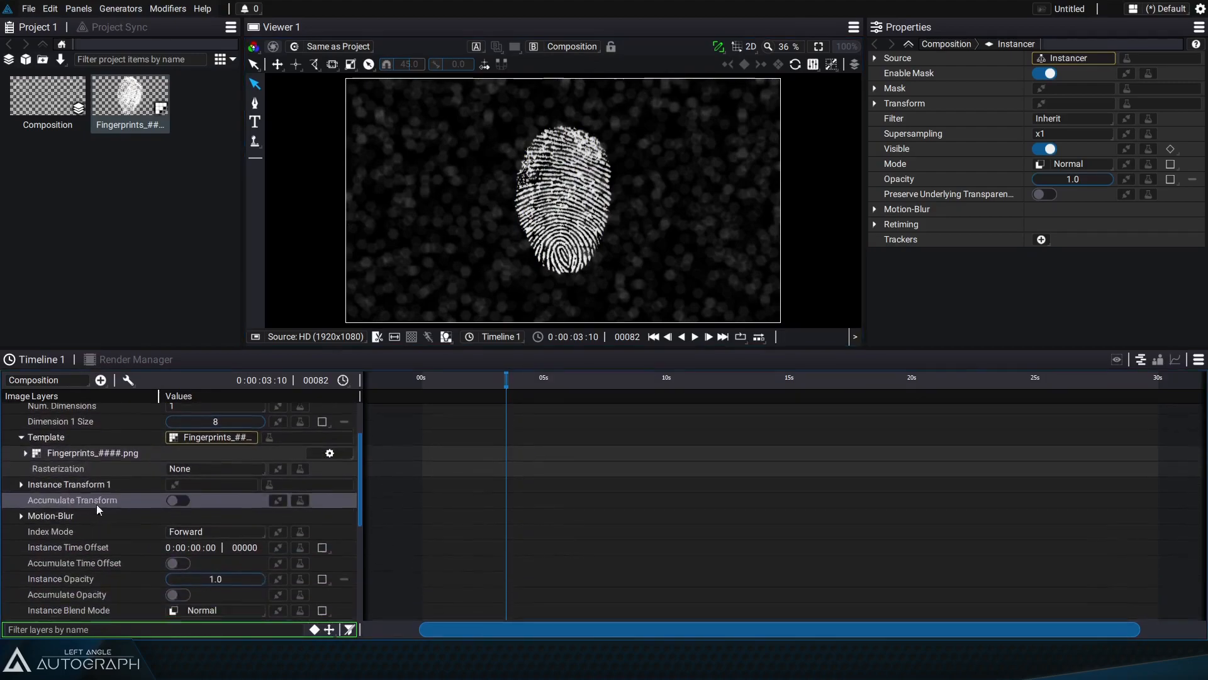
click(295, 419)
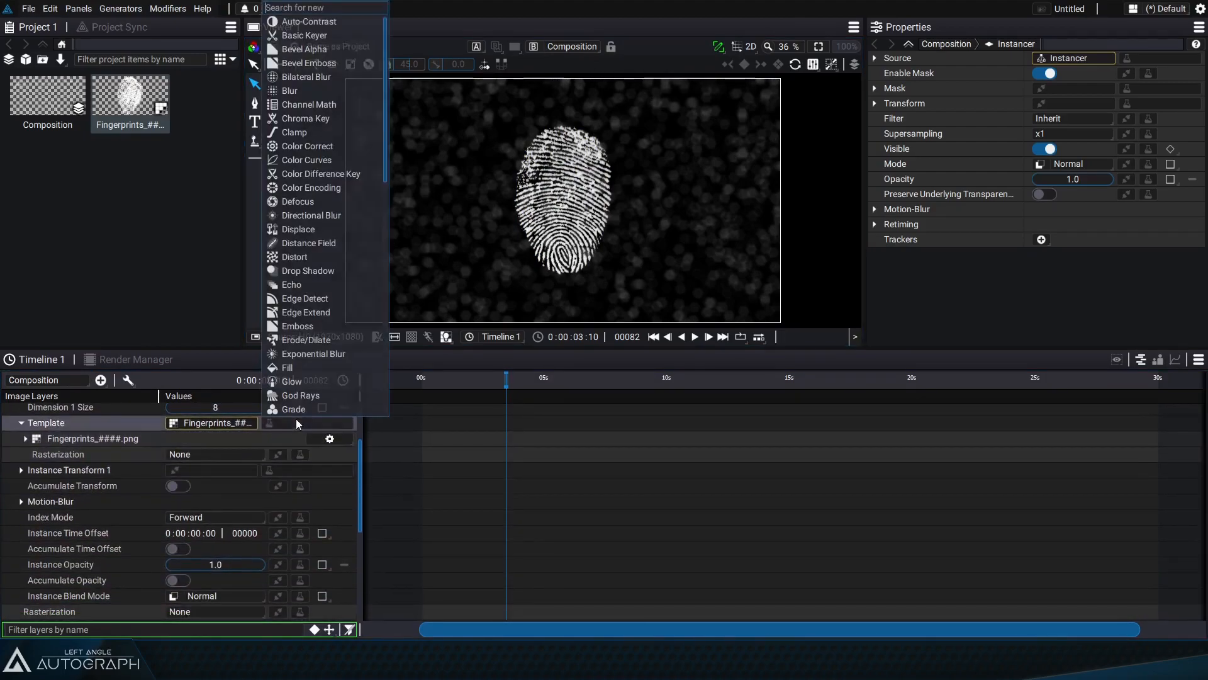
scroll(318, 295, down, 8)
text(ho)
key(Up)
key(Return)
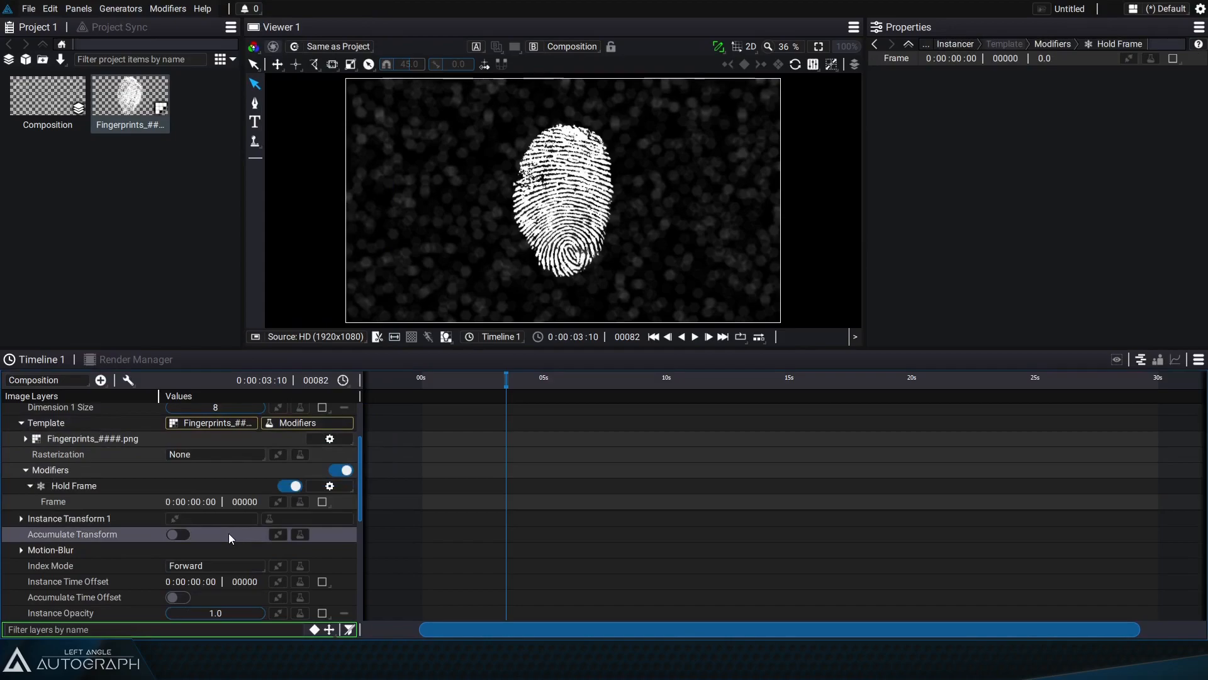
Try Hold Frame values between 2 and 5 seconds to switch between fingerprints, and widen the timeline's value area.
click(197, 502)
click(119, 101)
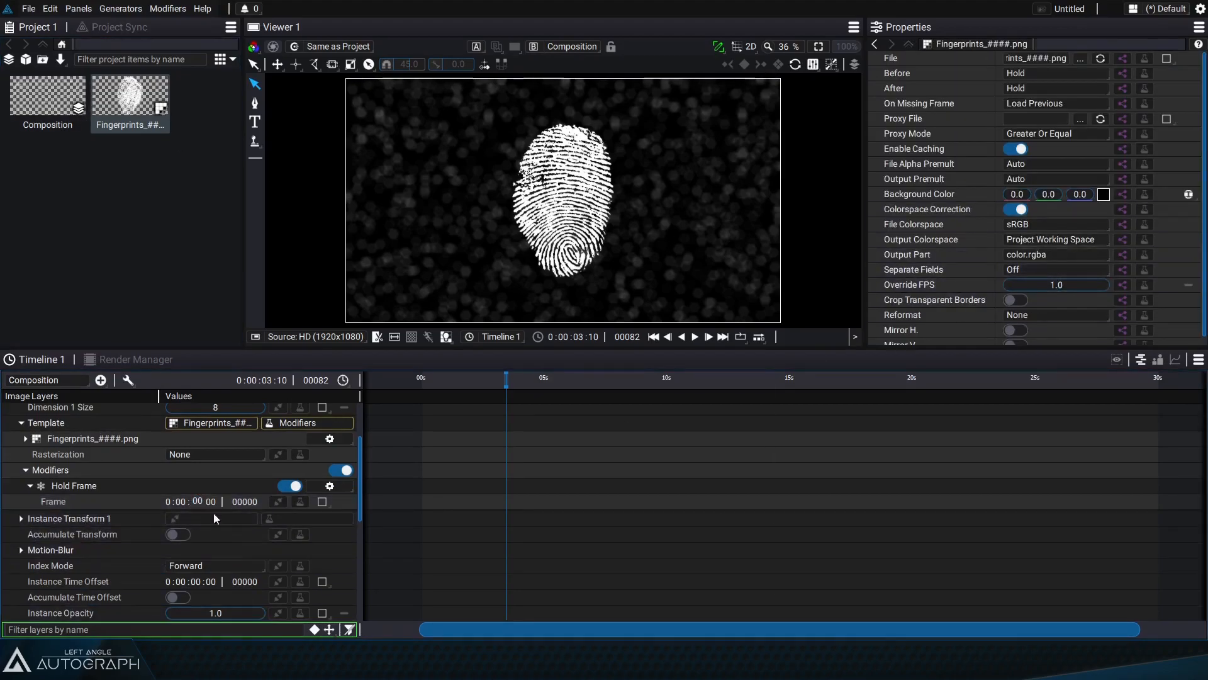
text(5)
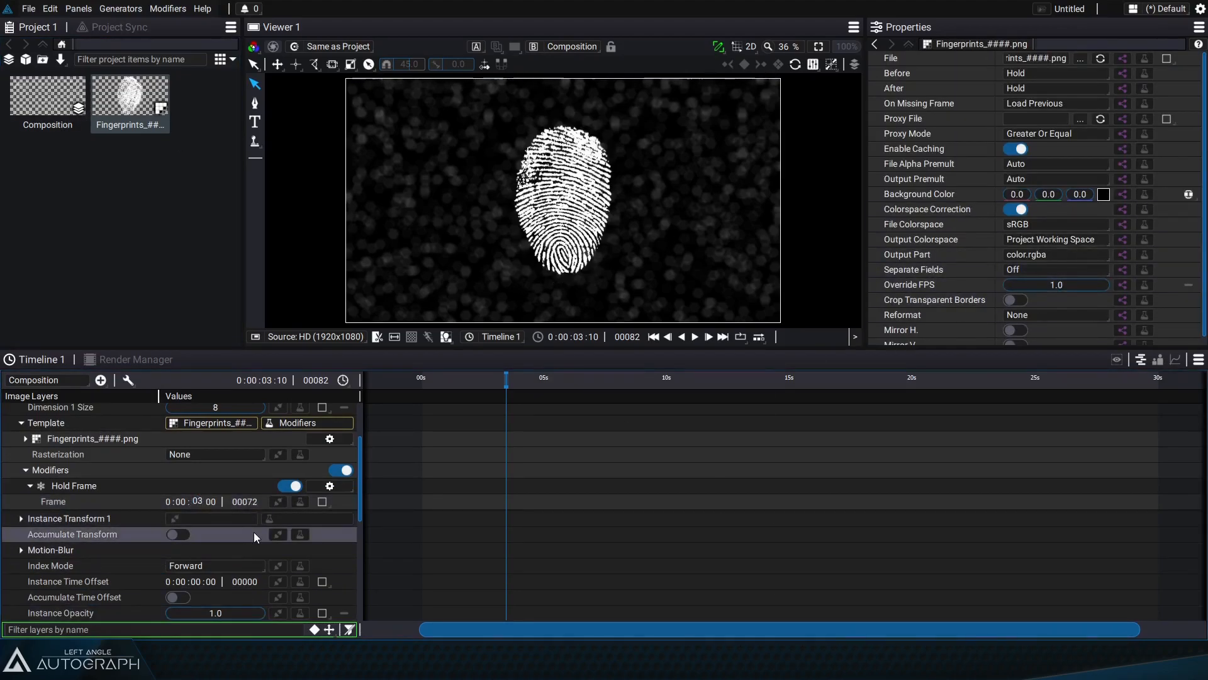
key(Down)
key(Down)
key(Down)
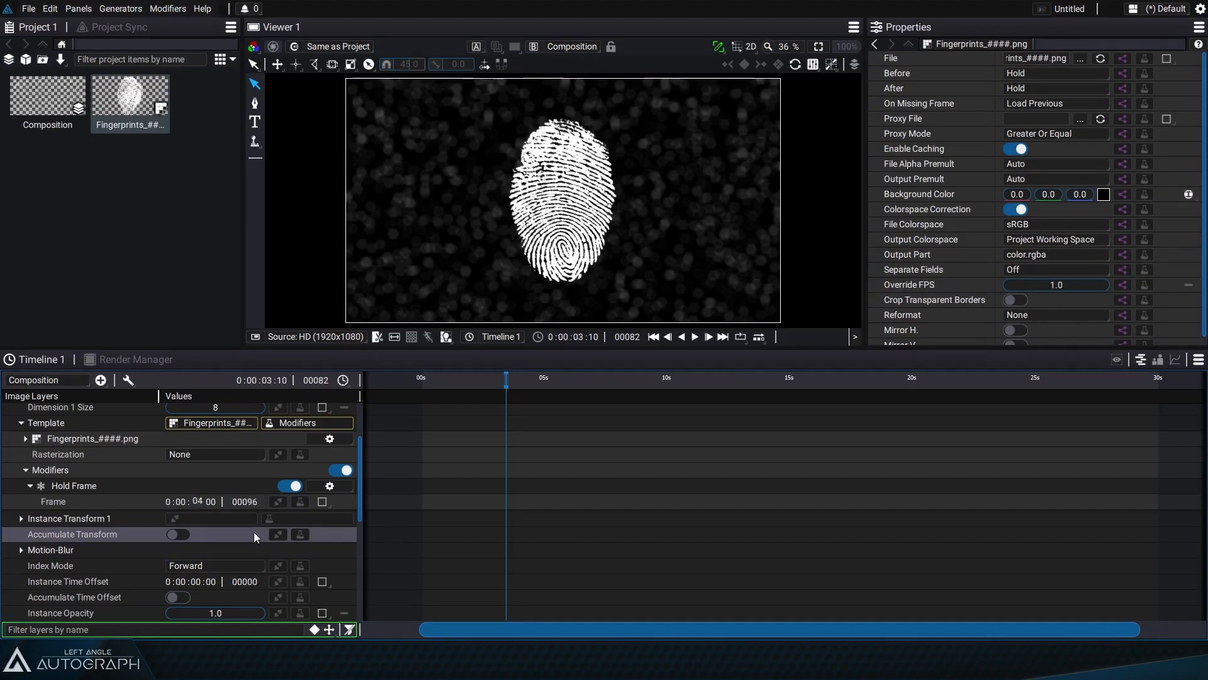
drag(363, 397, 422, 403)
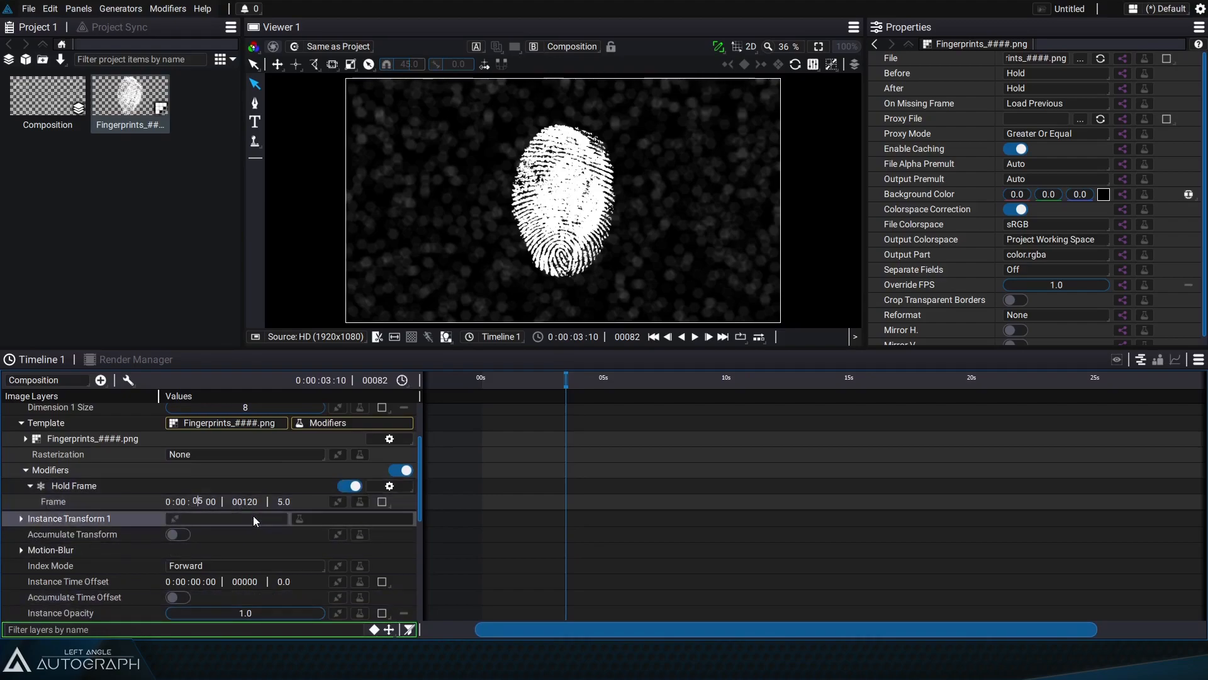
text(2)
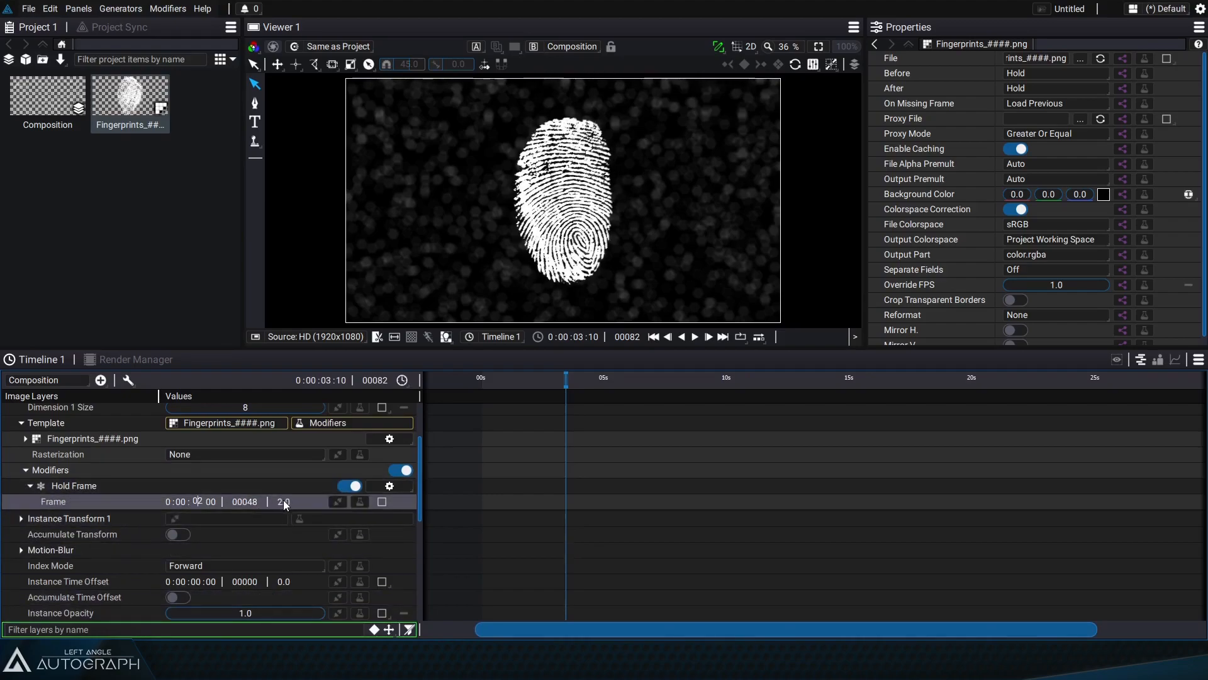
scroll(285, 504, up, 3)
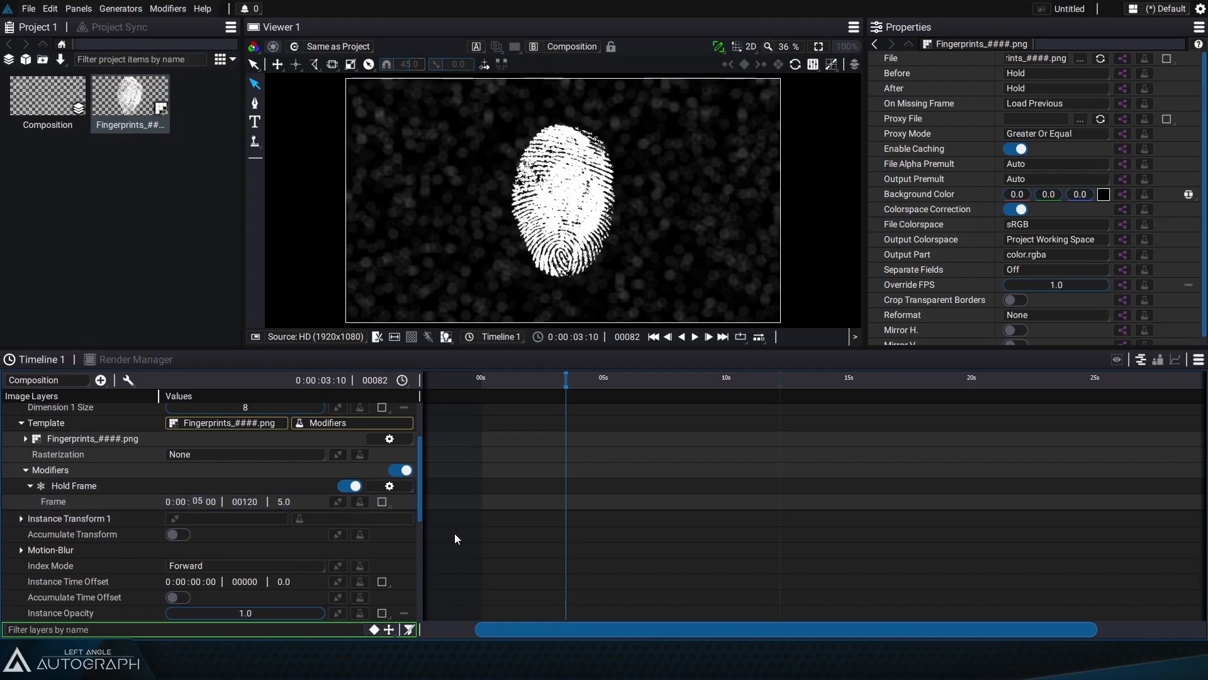
Drive the Hold Frame's Frame with a Random generator, setting its Maximum to 5 and enabling Round To Integers.
click(338, 502)
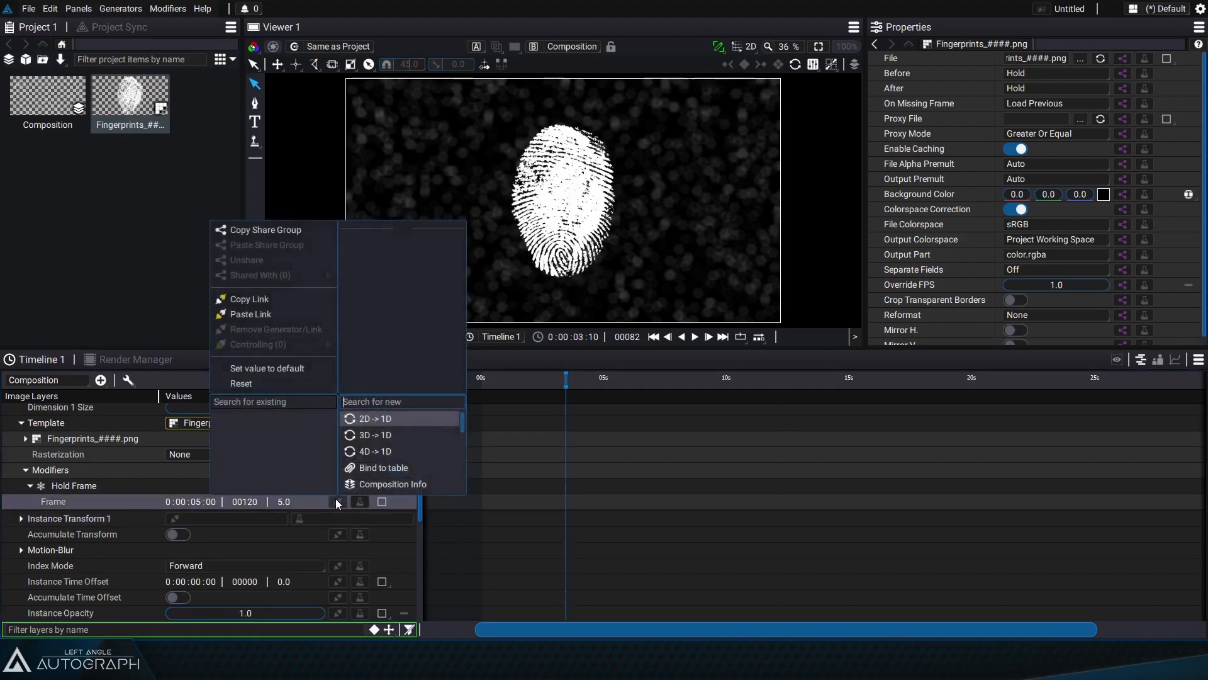
drag(463, 417, 475, 480)
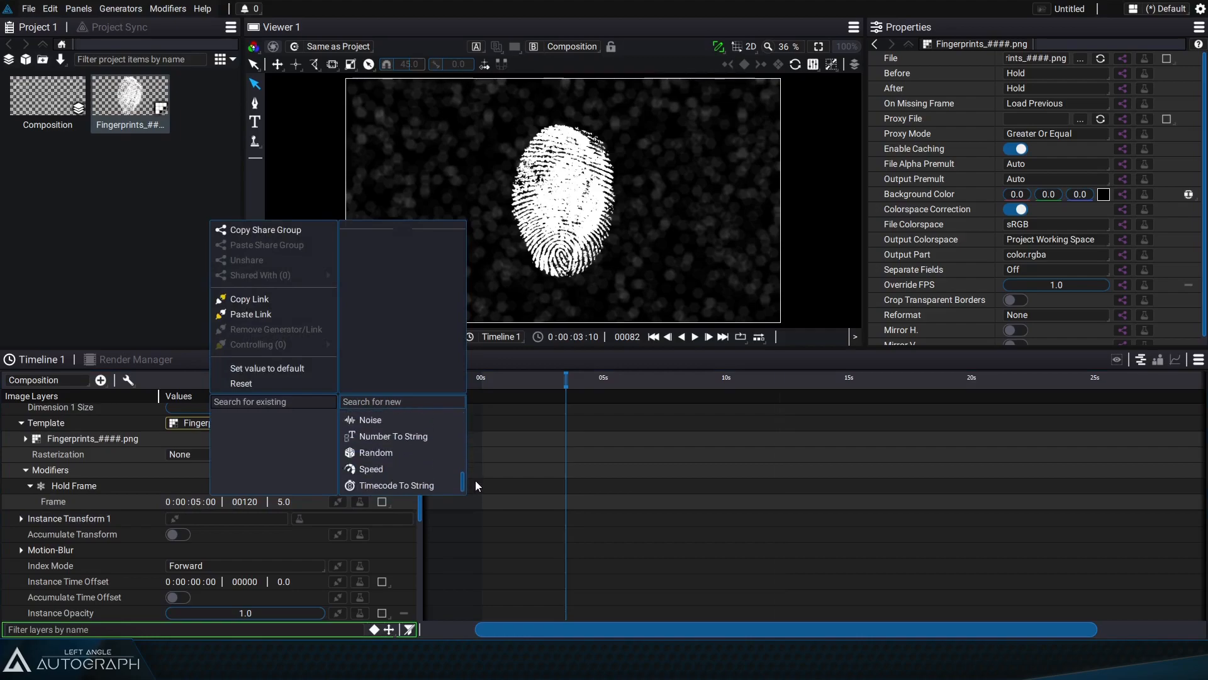
click(423, 451)
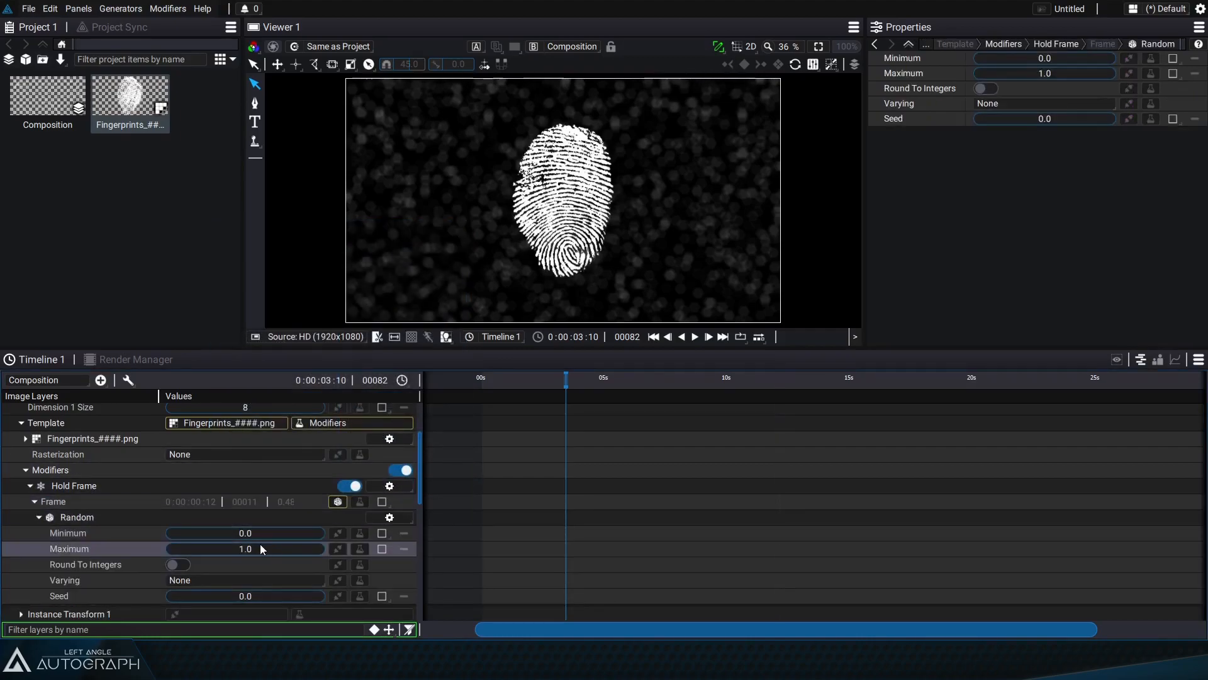
text(5)
key(Return)
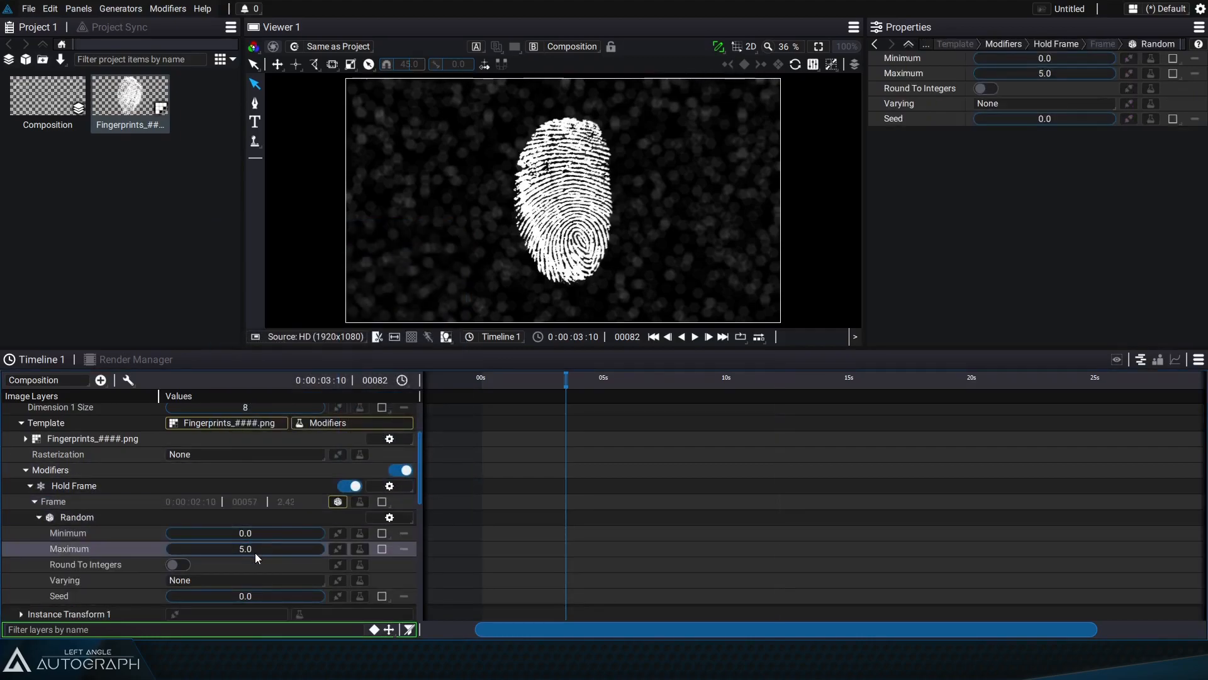
click(179, 565)
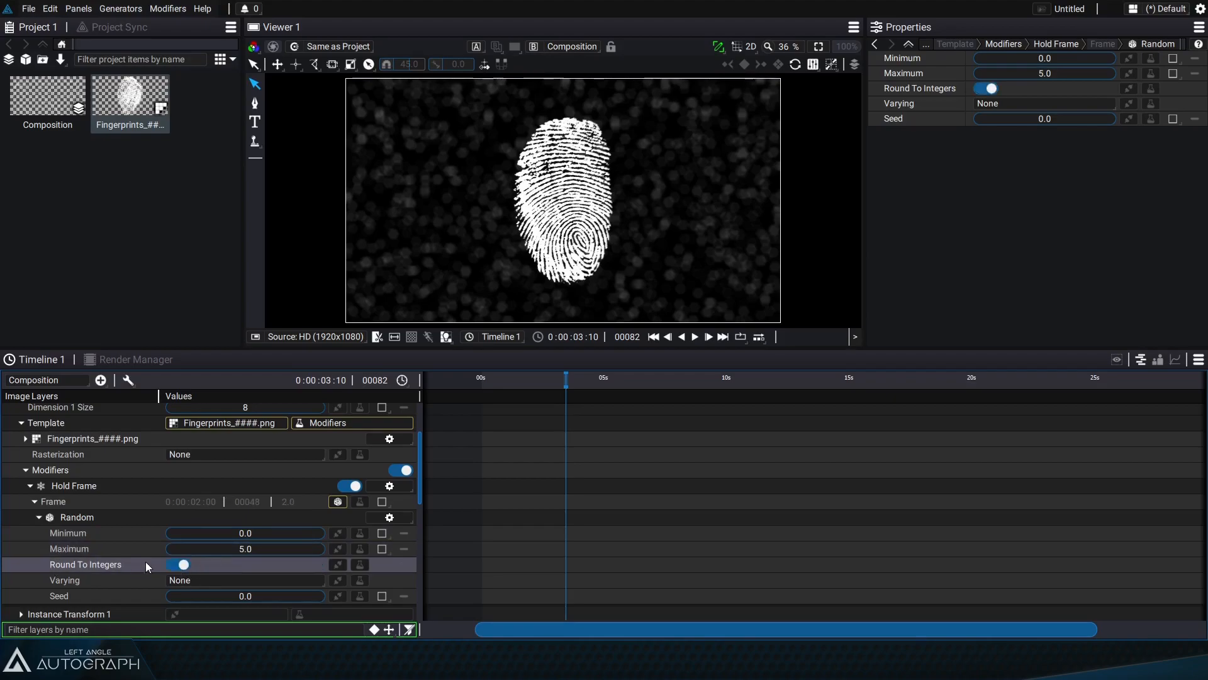
Set the Hold Frame Random generator's Varying to Instance and raise the Instancer's Dimension 1 Size to 10.
click(236, 579)
click(221, 551)
scroll(259, 506, up, 3)
mouse_move(246, 456)
mouse_down()
mouse_move(217, 455)
mouse_move(291, 455)
mouse_move(263, 455)
mouse_up()
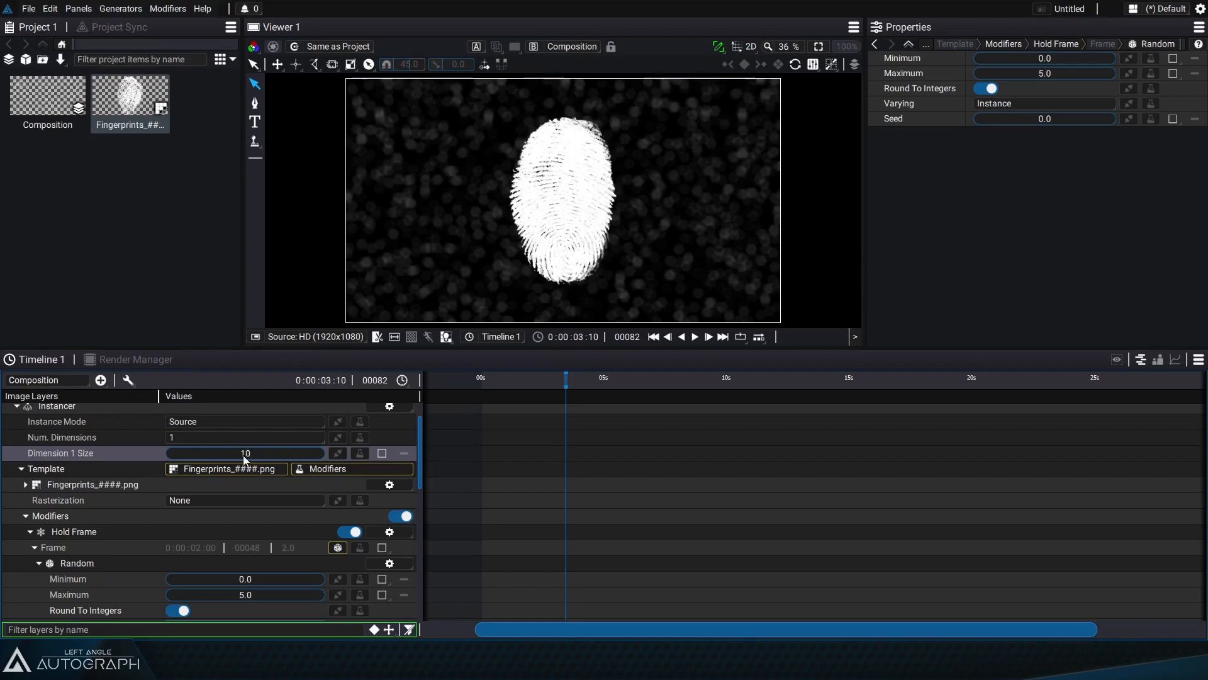
Split Instance Transform 1's Position into x and y, and drive x with a Random generator.
scroll(245, 460, down, 1)
click(22, 424)
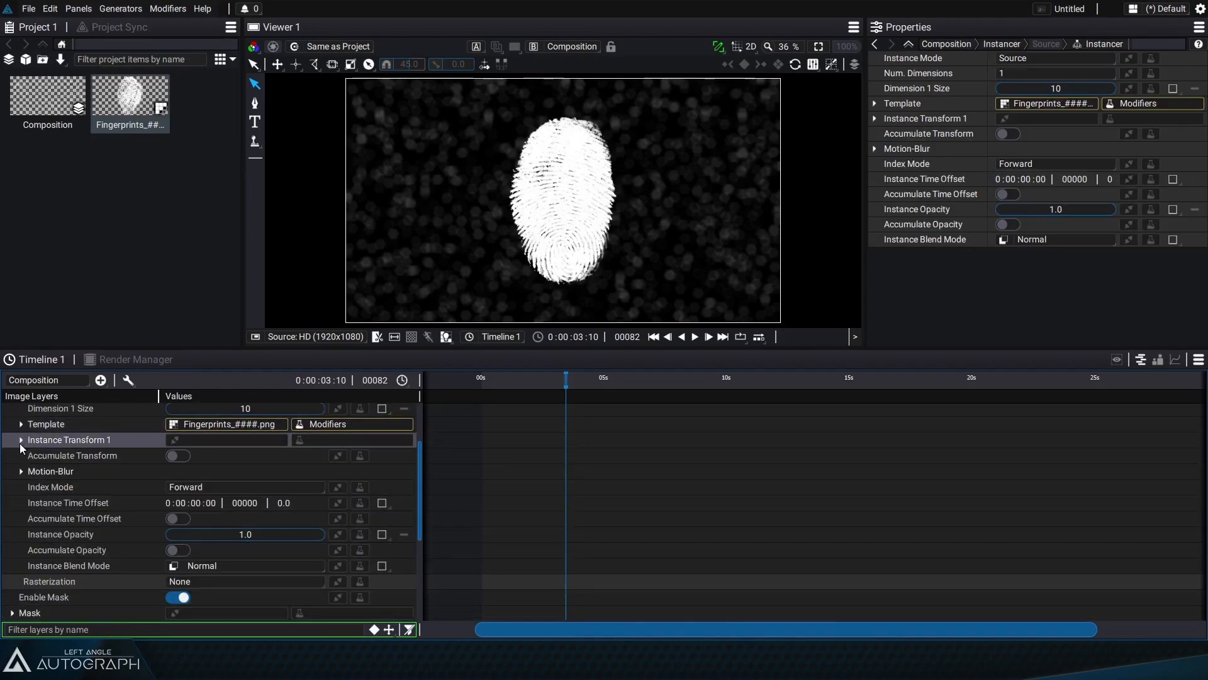
click(21, 439)
click(404, 455)
click(440, 491)
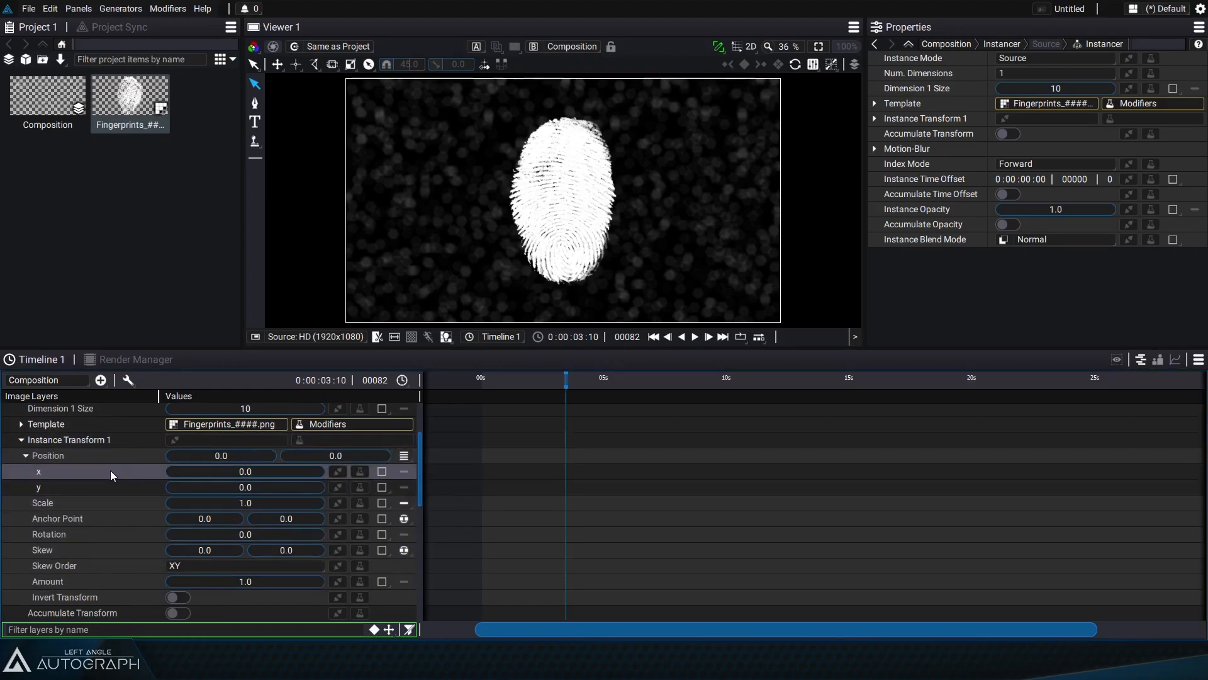
click(338, 472)
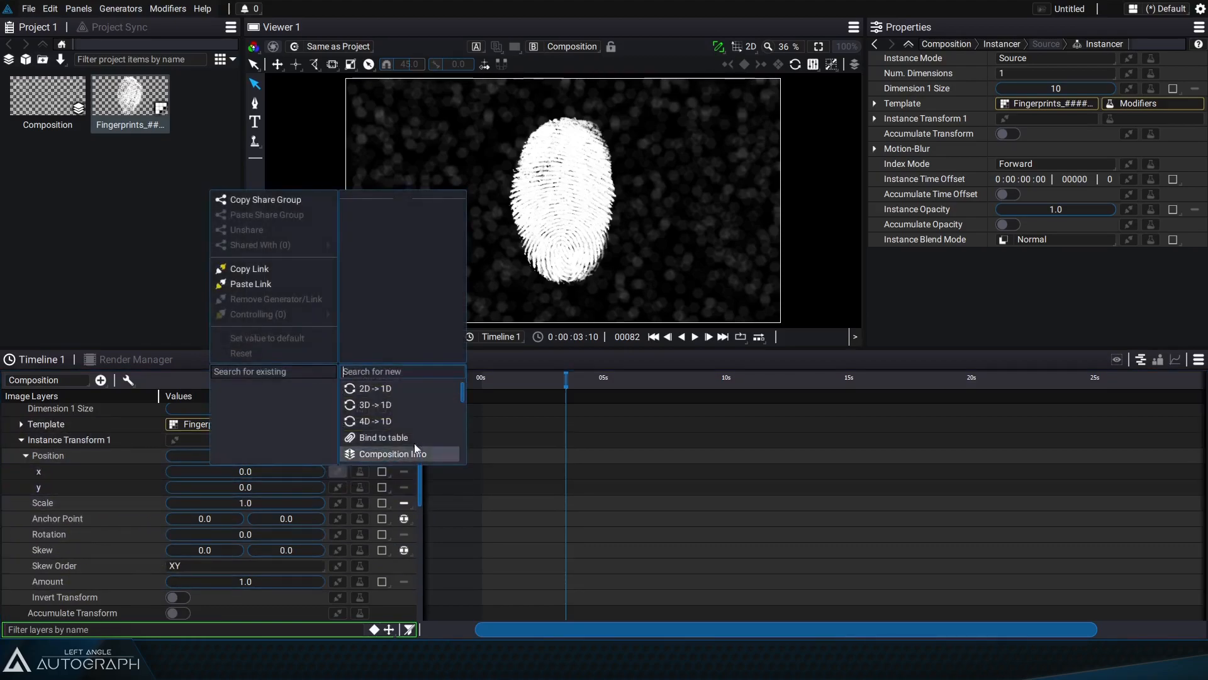
scroll(461, 391, down, 10)
click(384, 424)
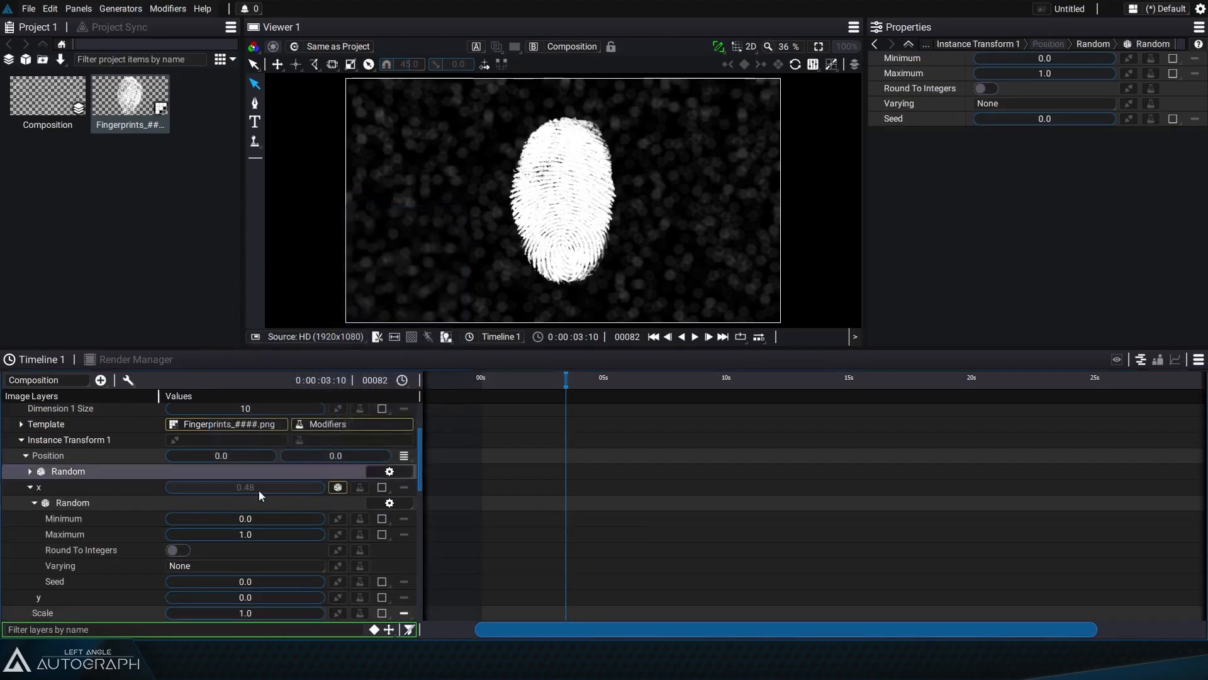
Give the x Random generator a Minimum of -500, a Maximum of 500 and Varying by Instance.
scroll(255, 515, down, 2)
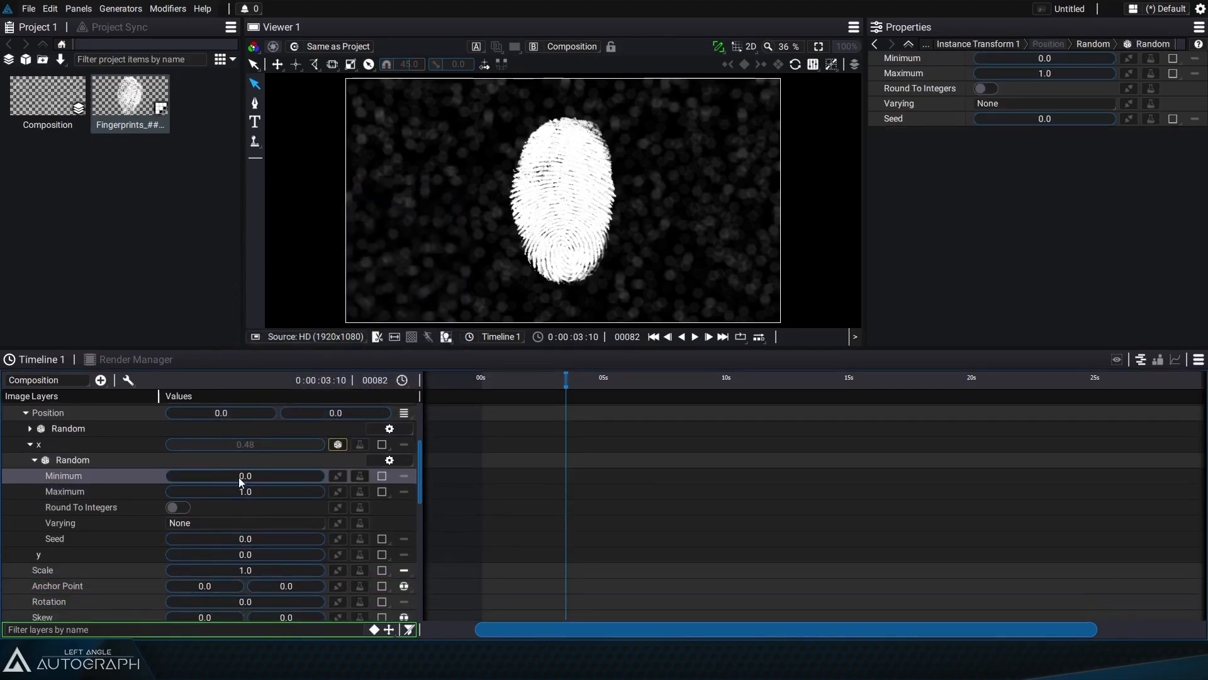
double_click(239, 476)
text(-500)
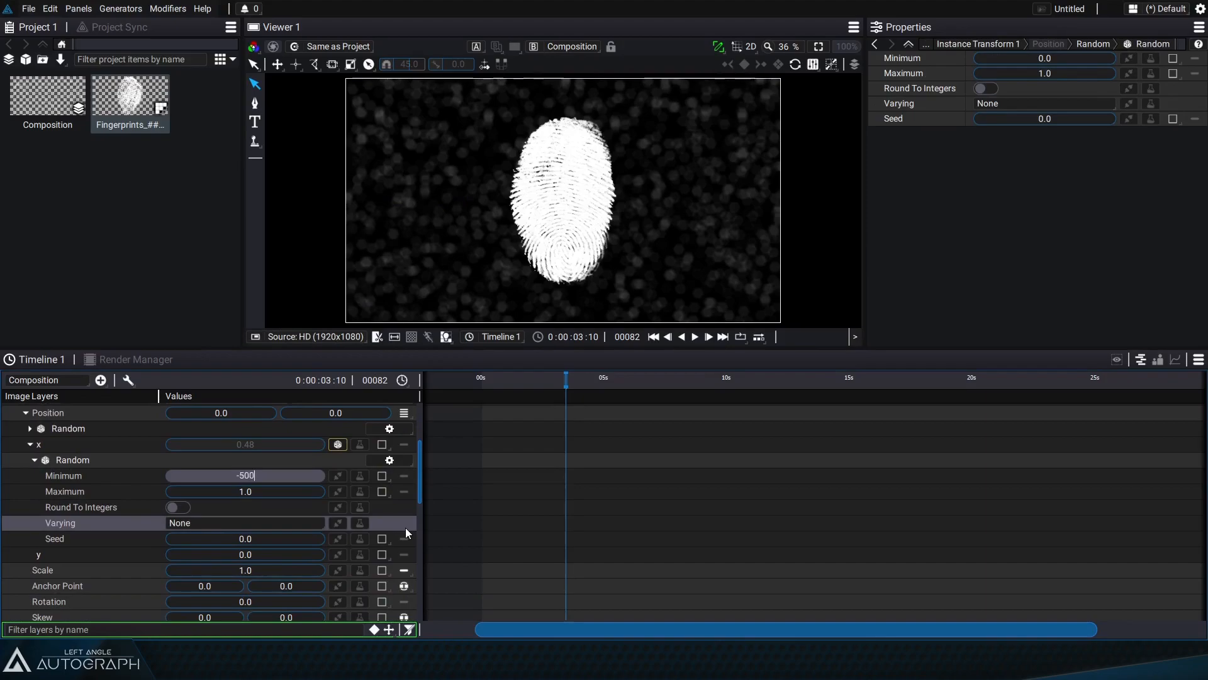
key(Tab)
text(500)
key(Return)
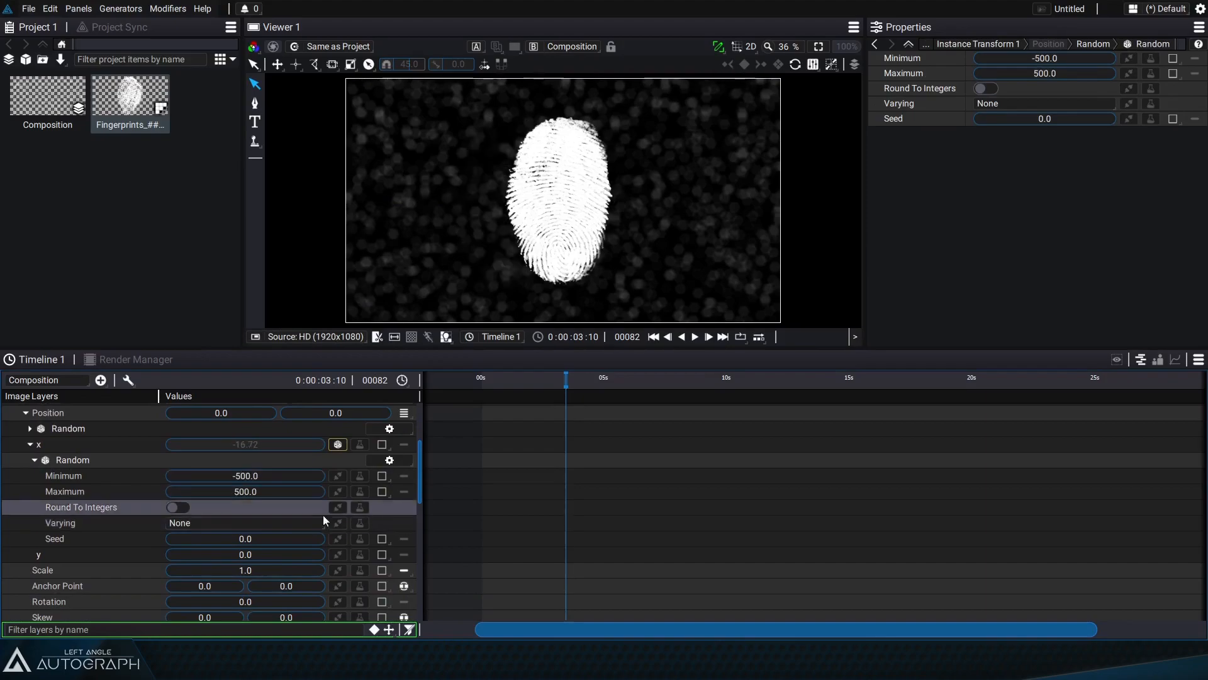
click(195, 522)
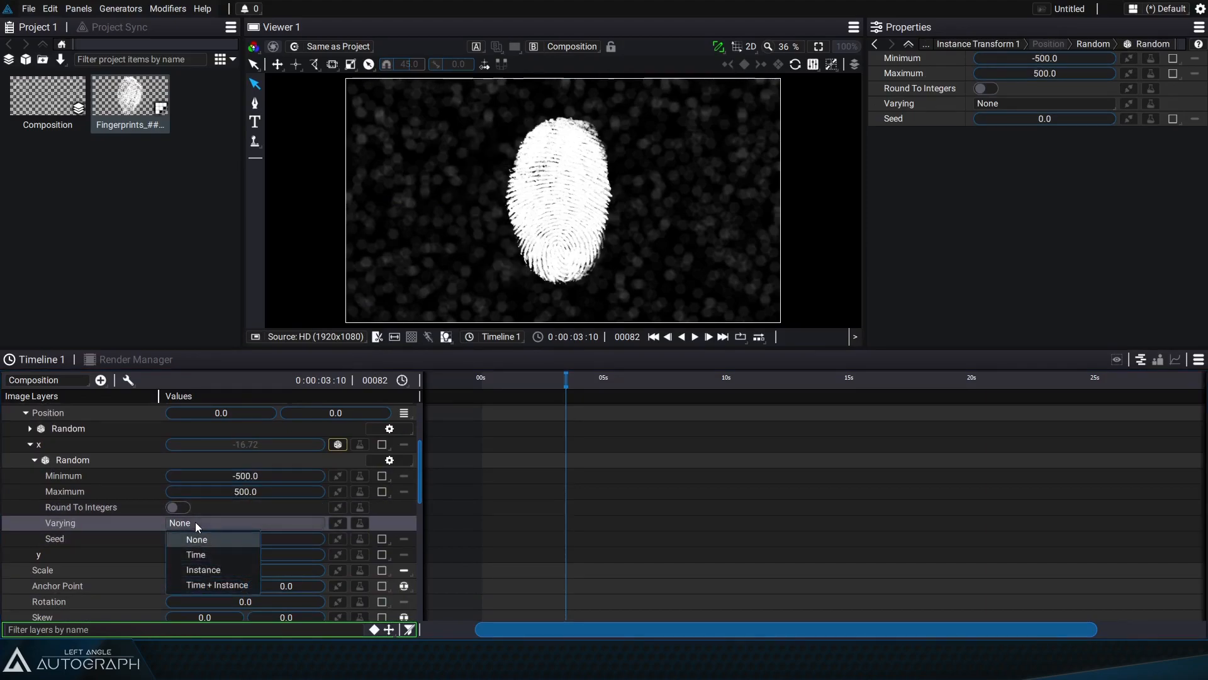
click(239, 570)
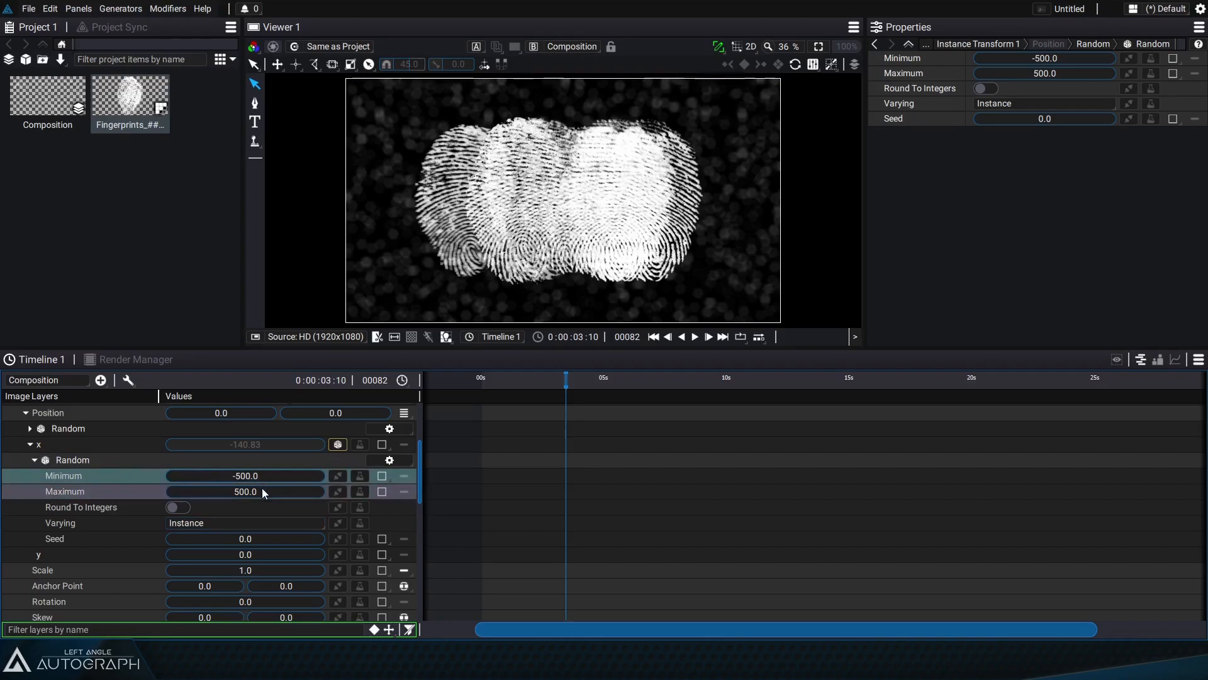
Drive the x Random's Minimum with a Composition Info generator using Width and a Multiplier of 0.5.
click(335, 475)
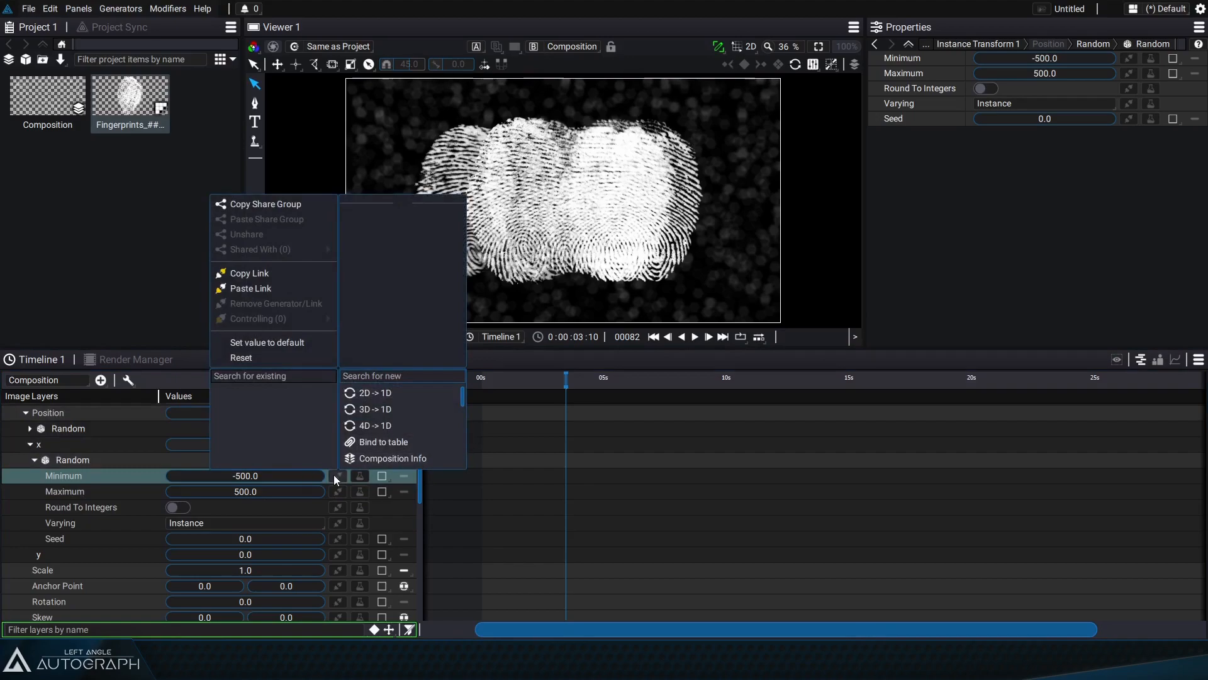
click(380, 456)
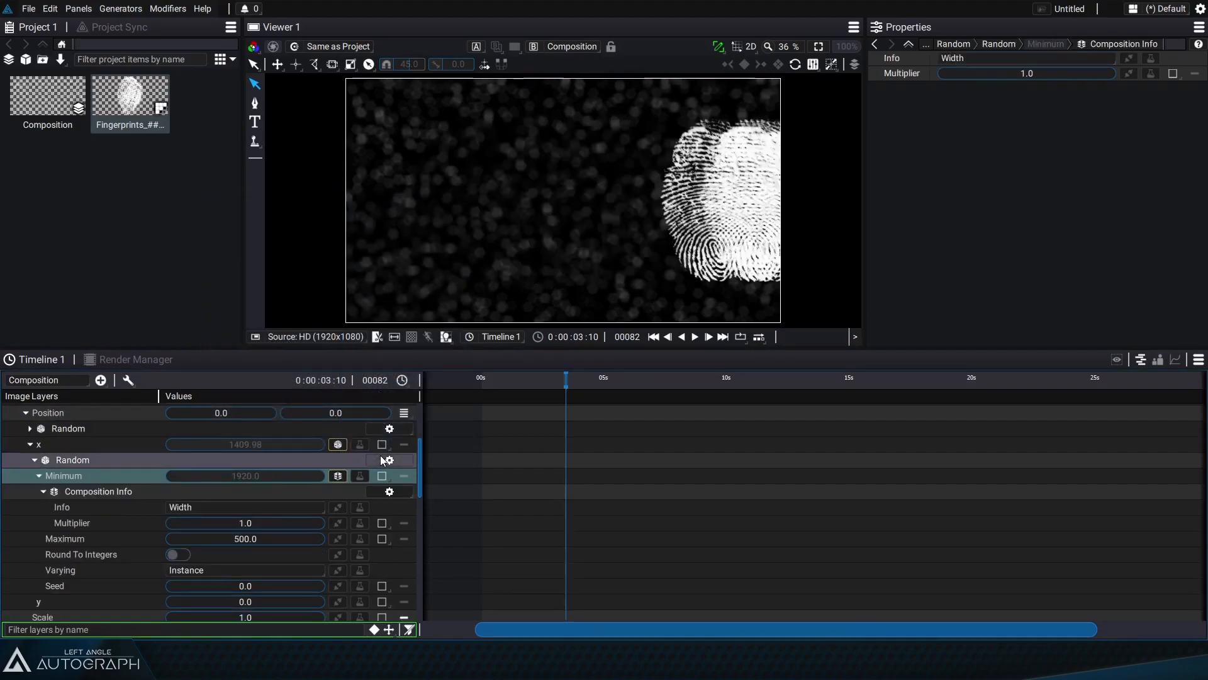
click(207, 506)
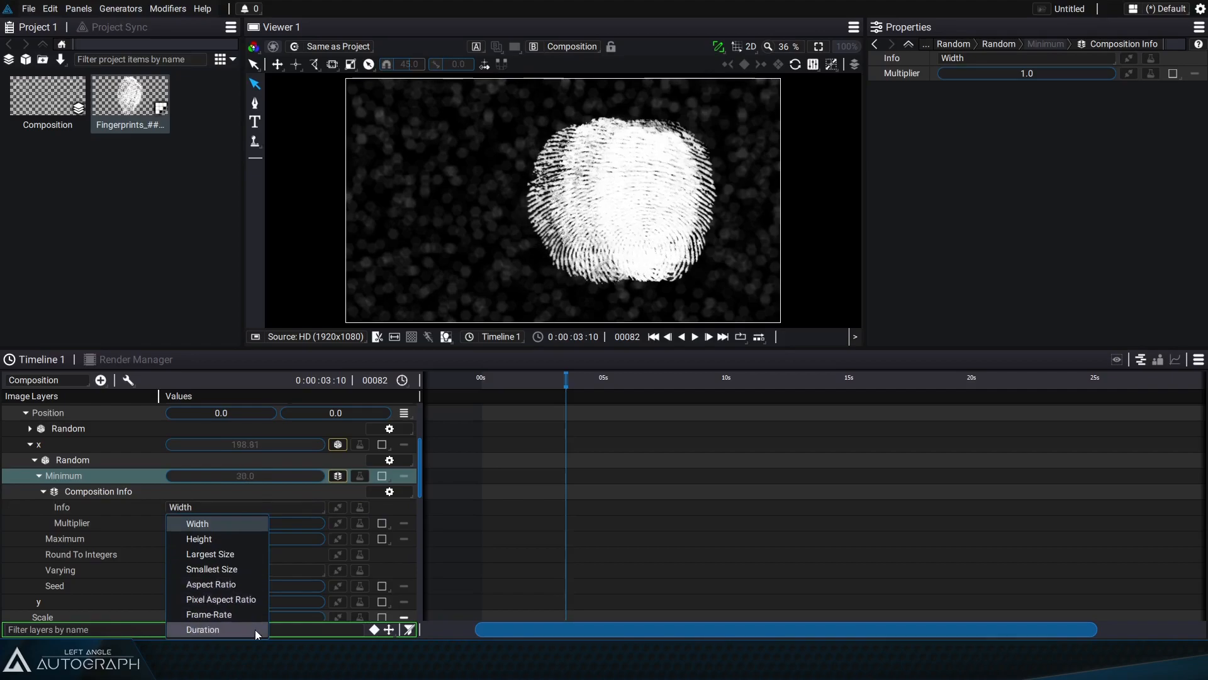
click(201, 519)
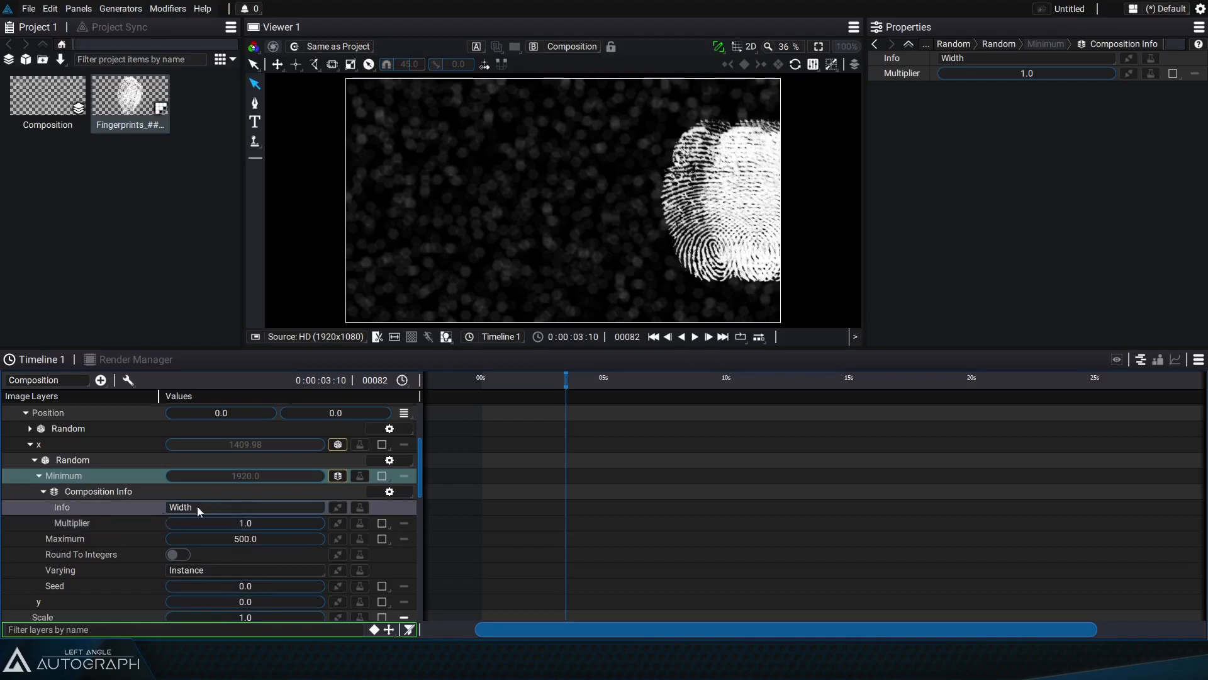
scroll(609, 218, down, 3)
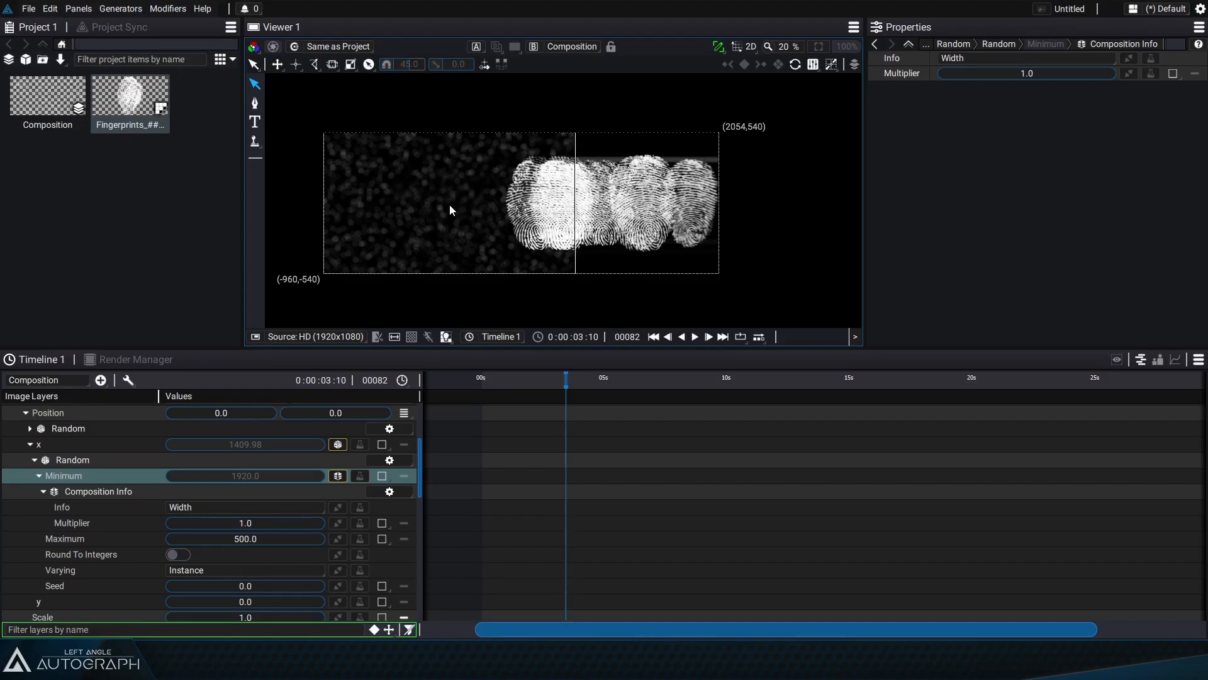
click(248, 522)
text(0.5)
key(Return)
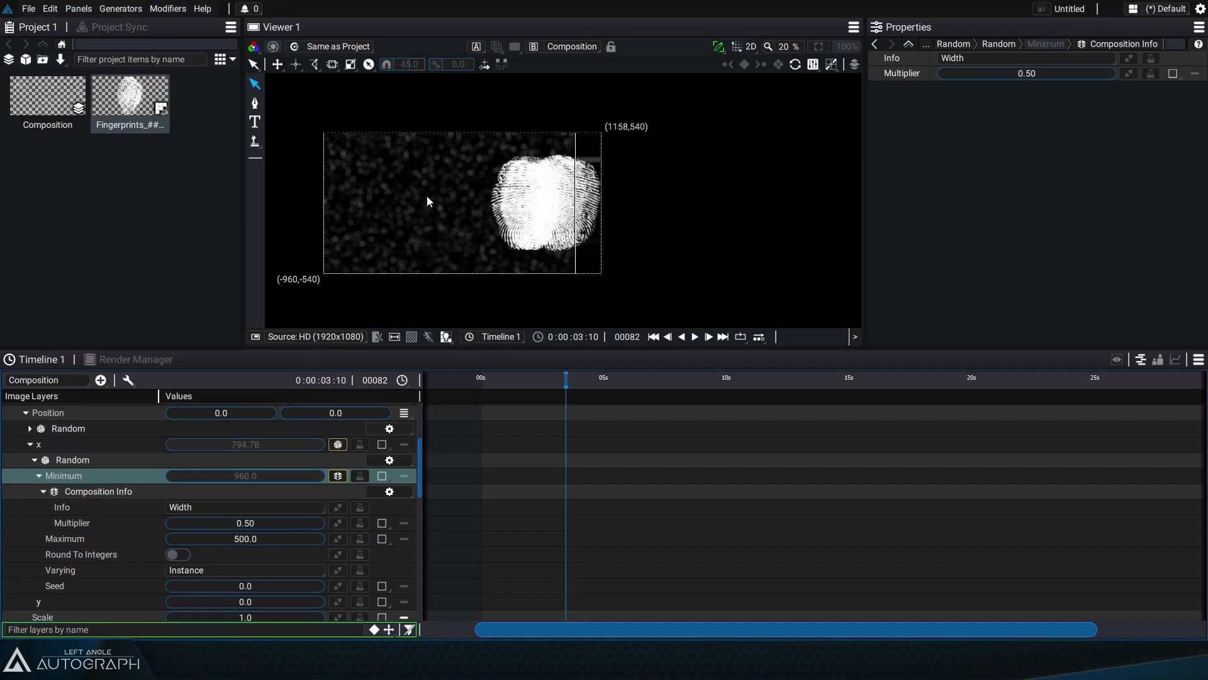
Link the x Random's Maximum to its Minimum.
click(38, 475)
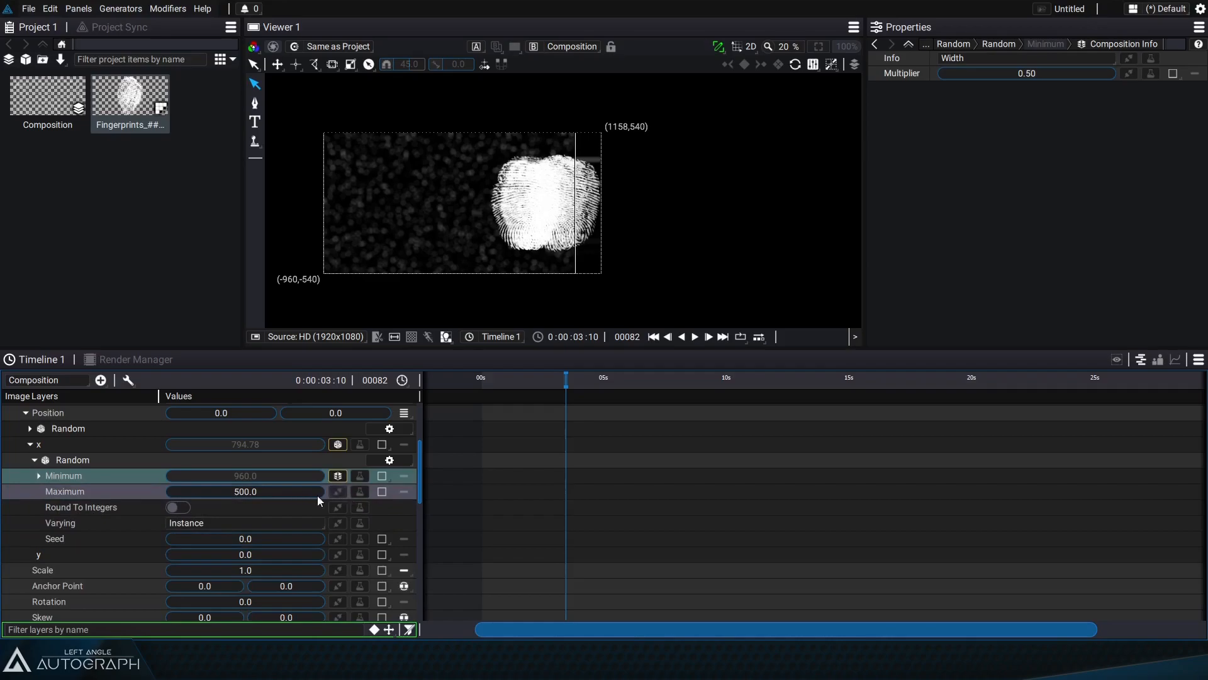
click(340, 475)
click(260, 273)
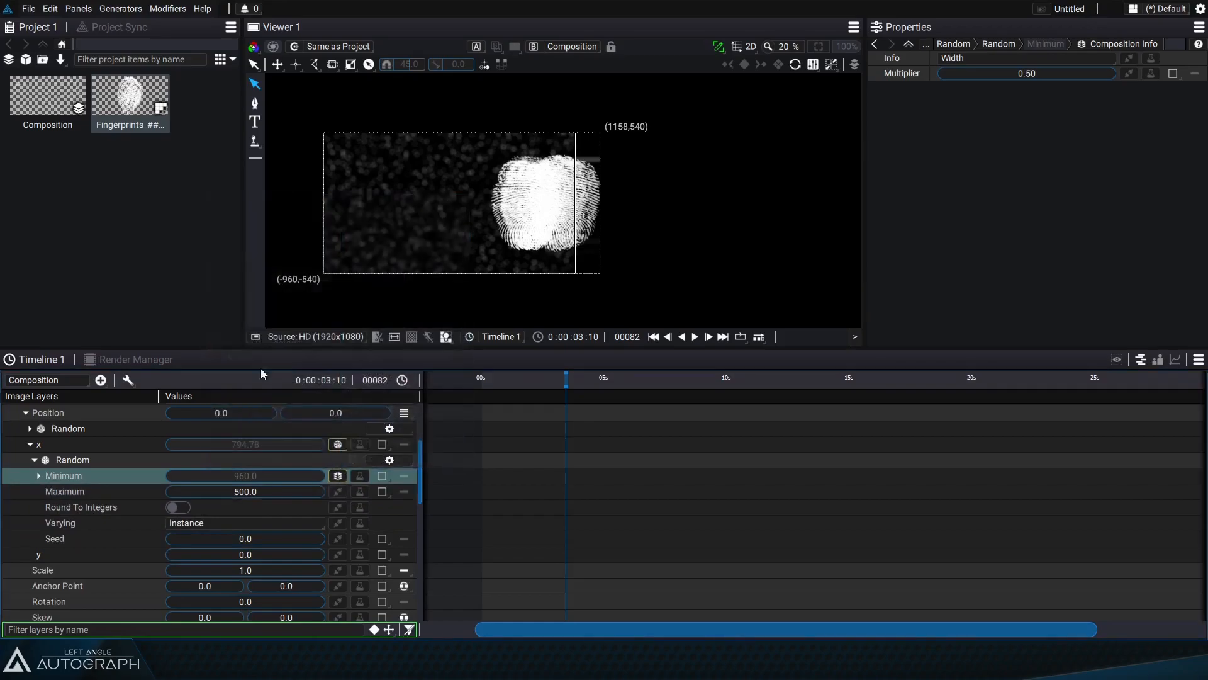
click(338, 491)
click(277, 305)
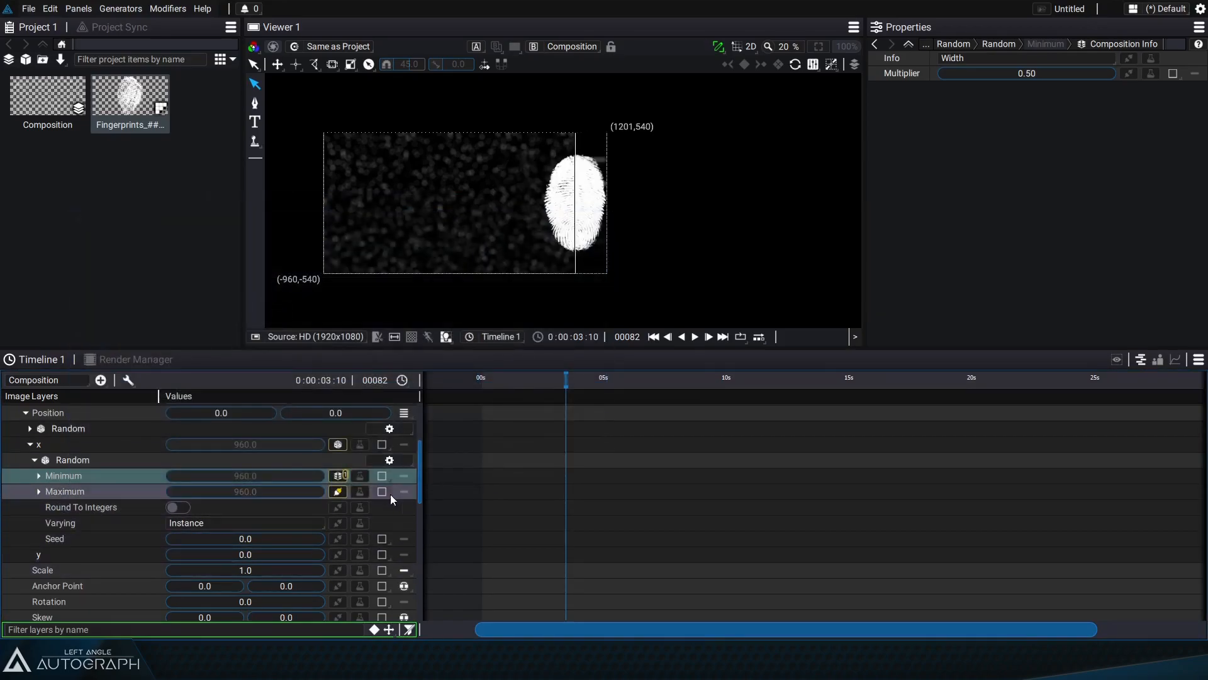
Add a Math modifier to the x Random's Maximum that multiplies it by -1.
click(359, 491)
click(406, 296)
click(232, 538)
click(207, 482)
click(244, 555)
text(-1)
key(Return)
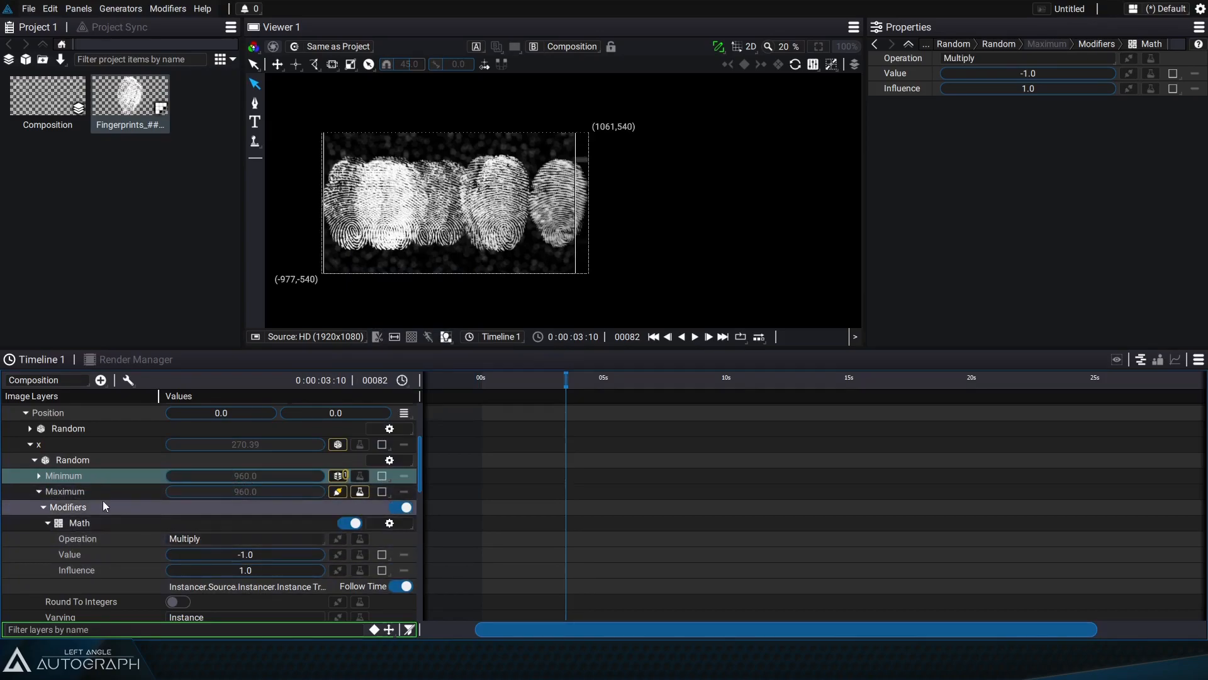
click(39, 490)
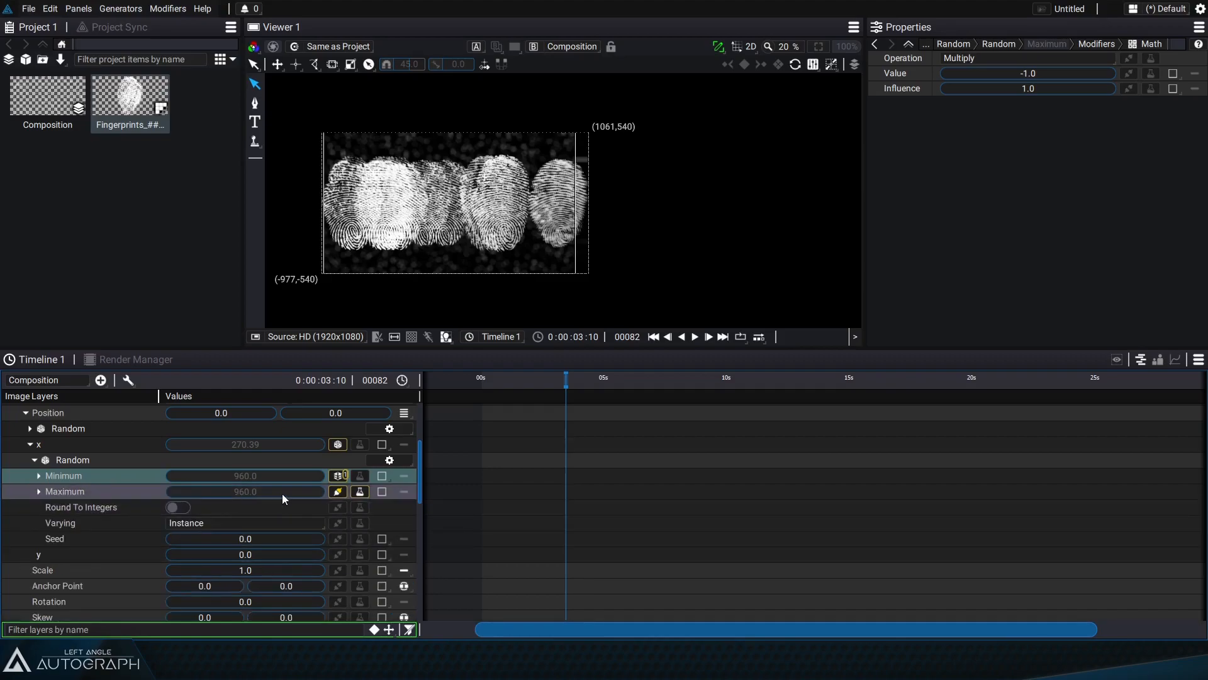
Increase the Instancer's Dimension 1 Size to 30.
scroll(282, 493, up, 5)
drag(251, 489, 280, 490)
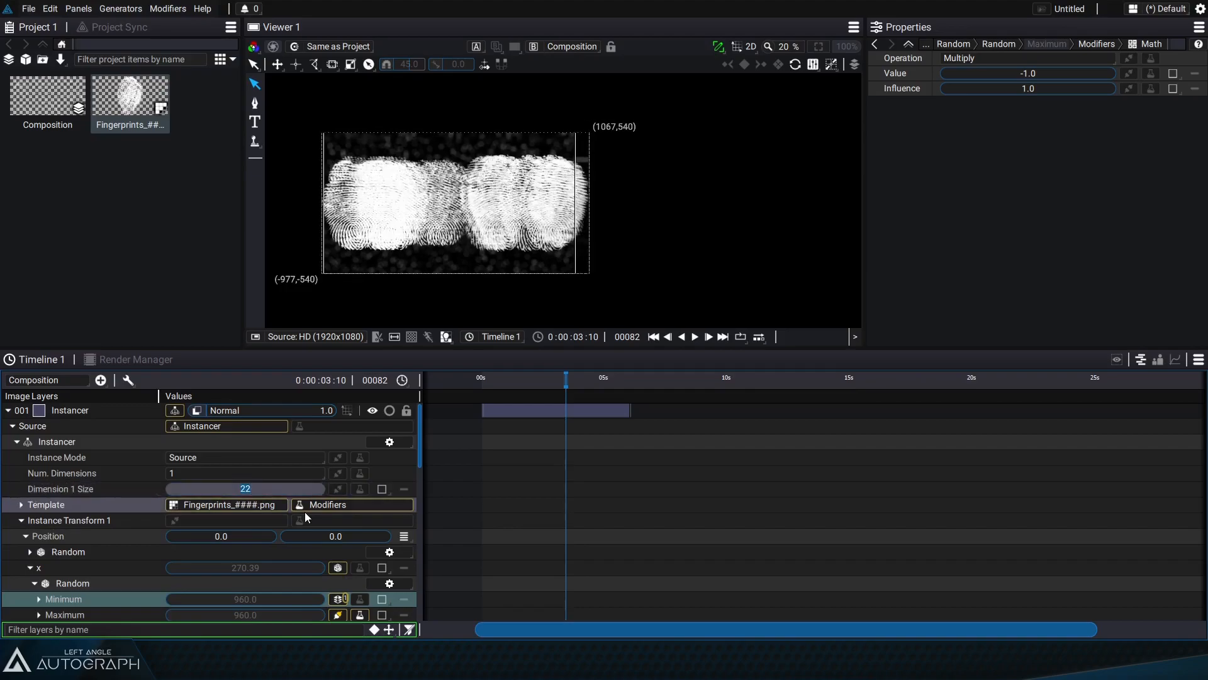
text(30)
key(Return)
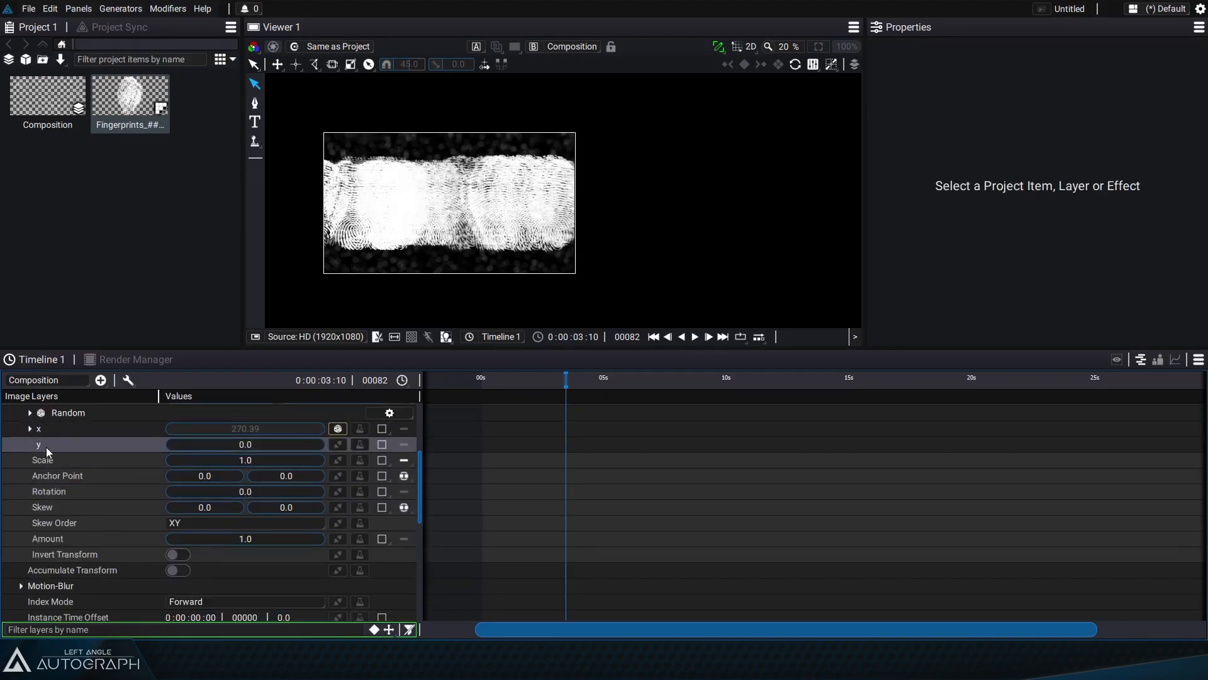
Drive the instances' y position with a Random generator whose Minimum uses Composition Info set to Height with Multiplier 0.5.
click(338, 444)
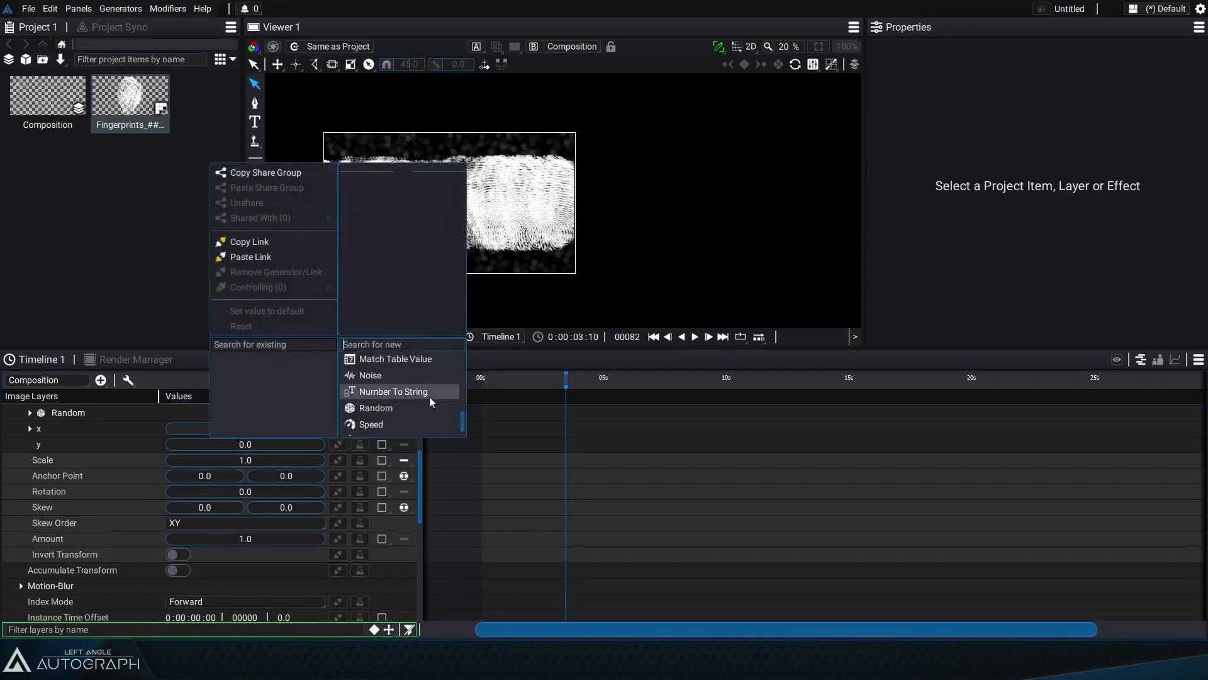
click(407, 405)
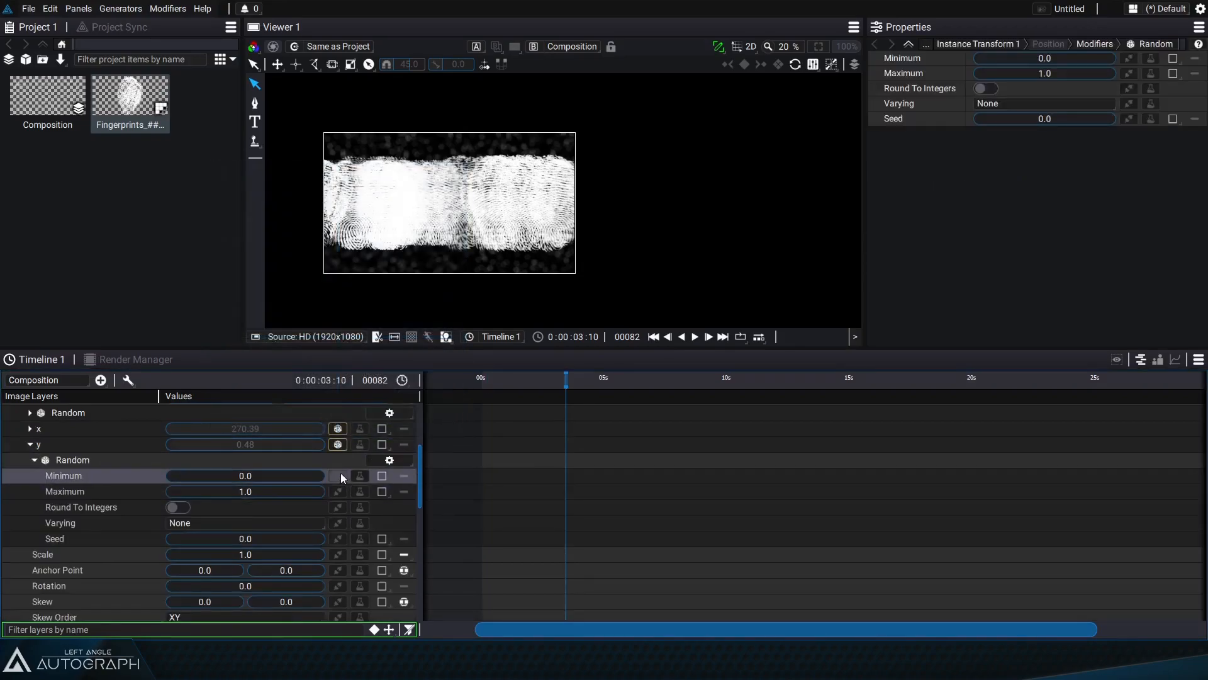
click(338, 476)
click(417, 458)
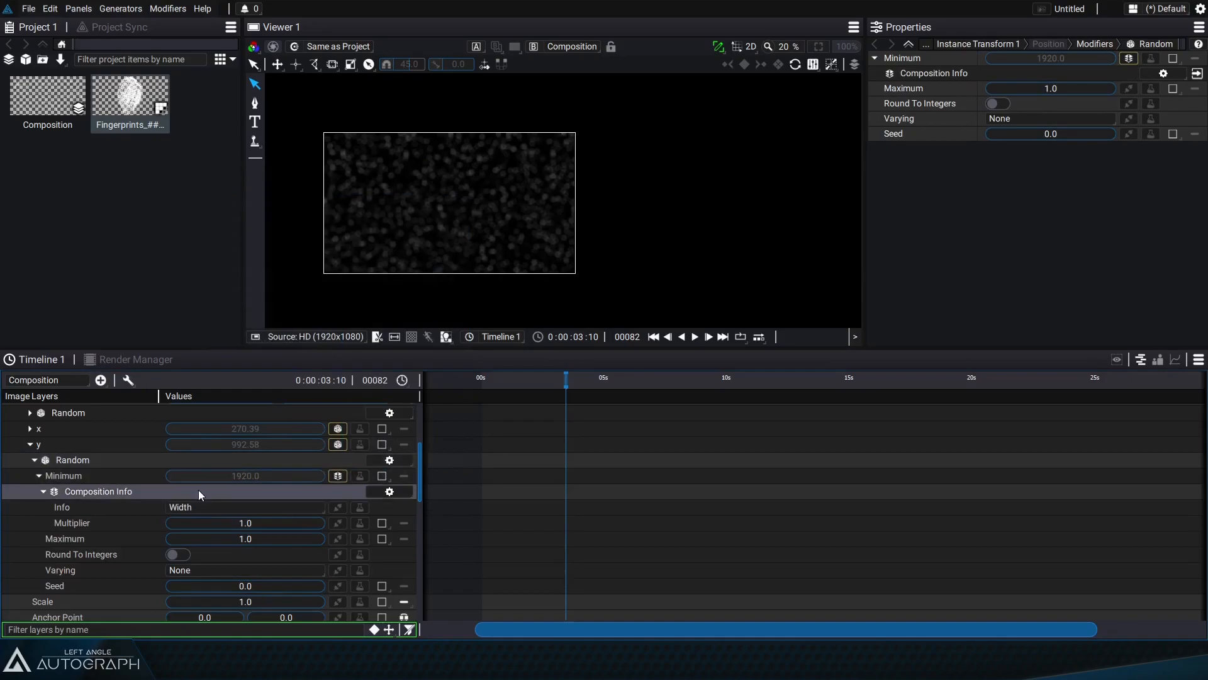
click(202, 504)
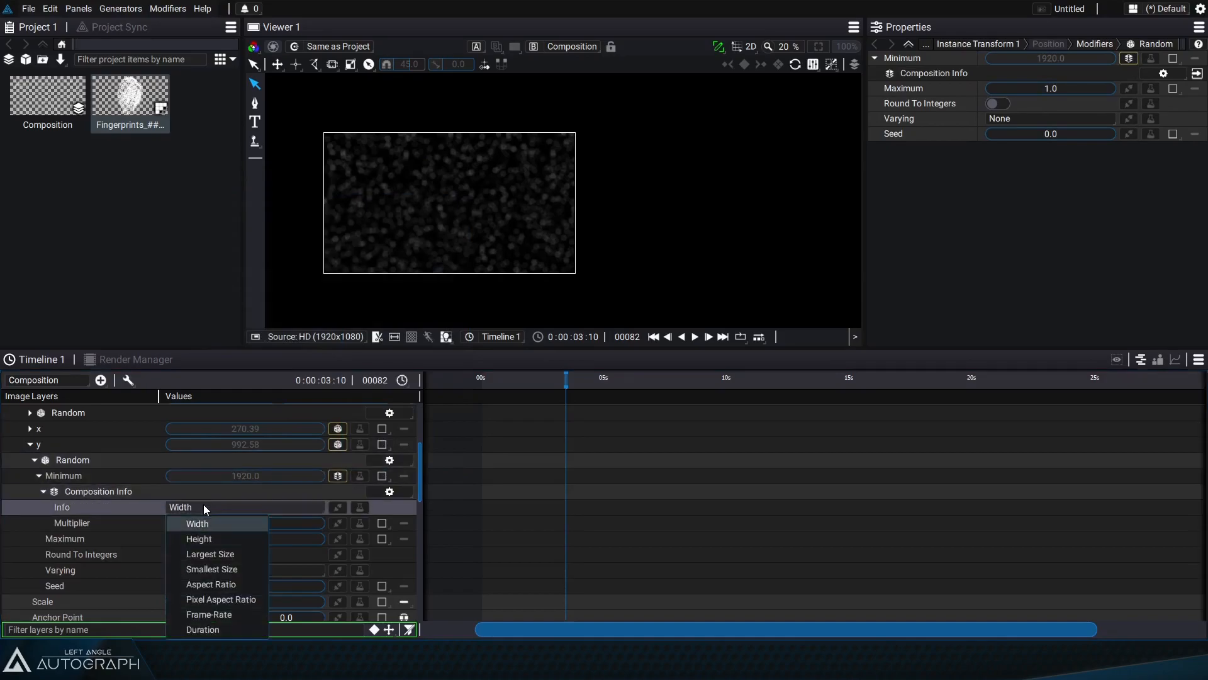
click(234, 537)
click(264, 522)
text(0.5)
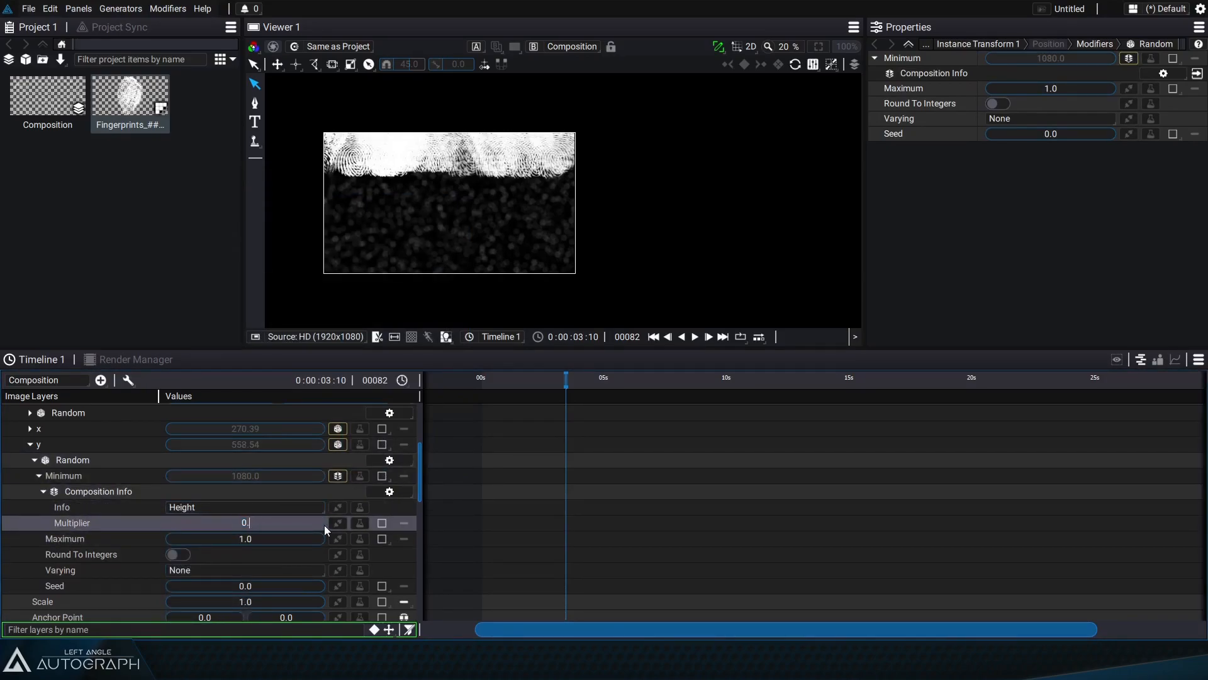
key(Return)
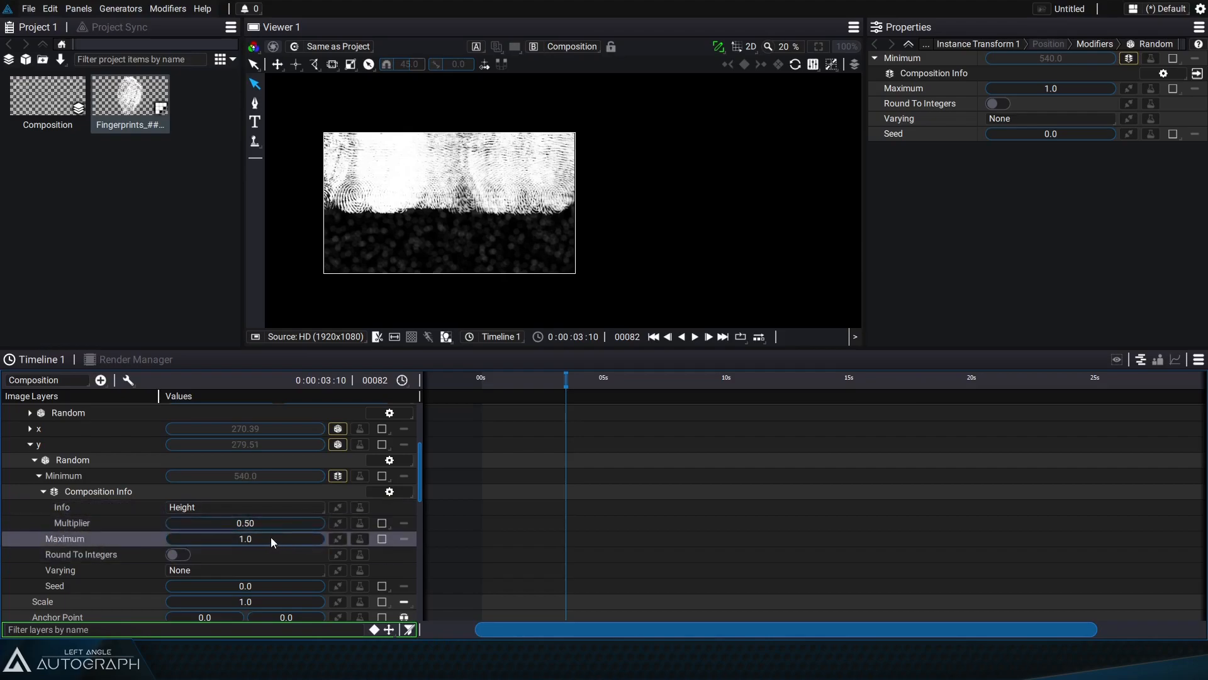
Link the y Random's Maximum to its Minimum.
click(38, 476)
click(338, 478)
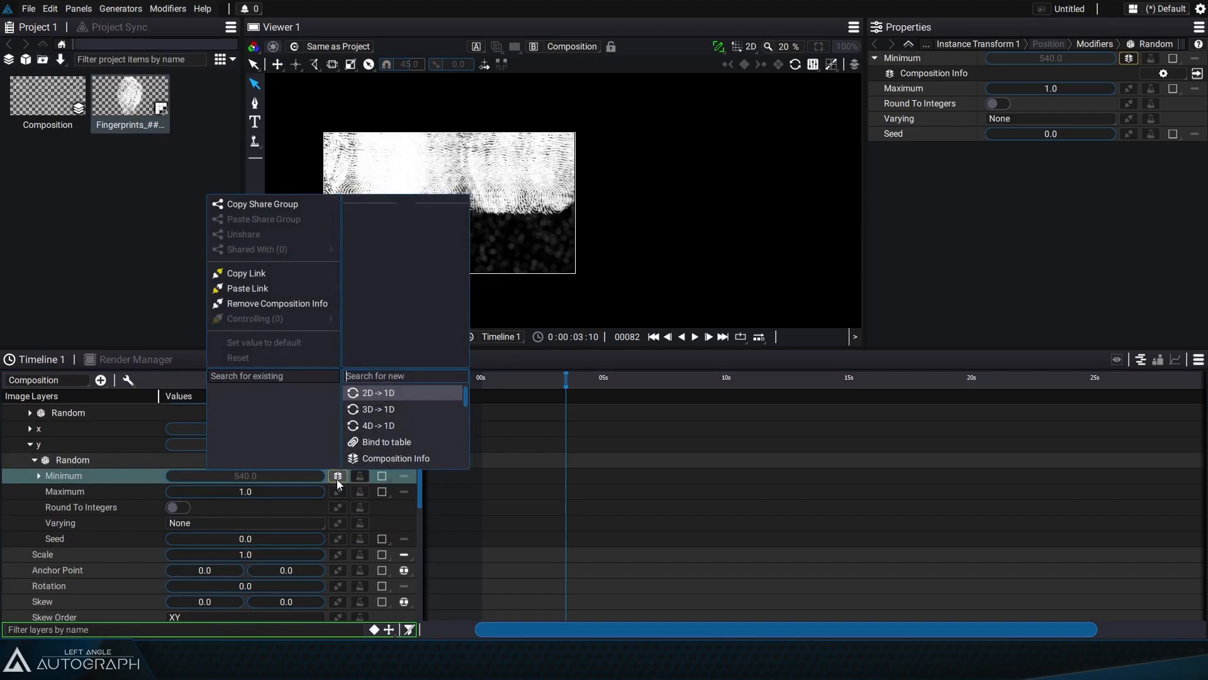
click(265, 277)
click(338, 491)
click(278, 307)
Add a Math modifier to the y Random's Maximum that multiplies it by -1.
click(360, 490)
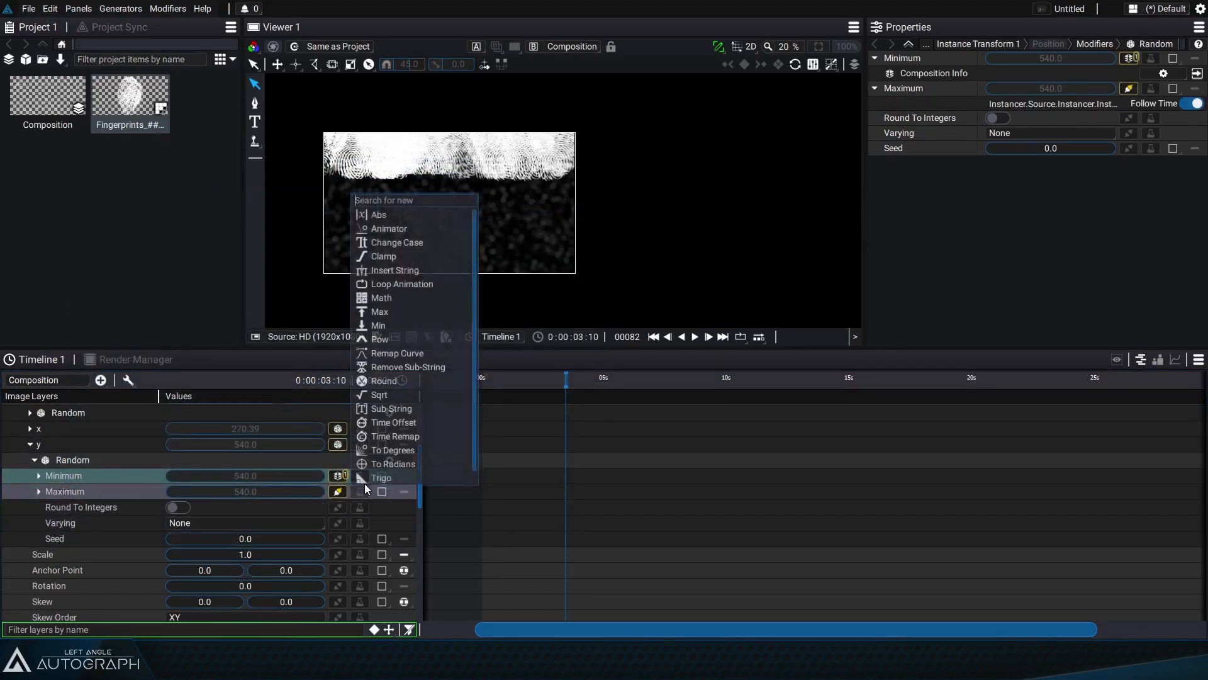
click(393, 291)
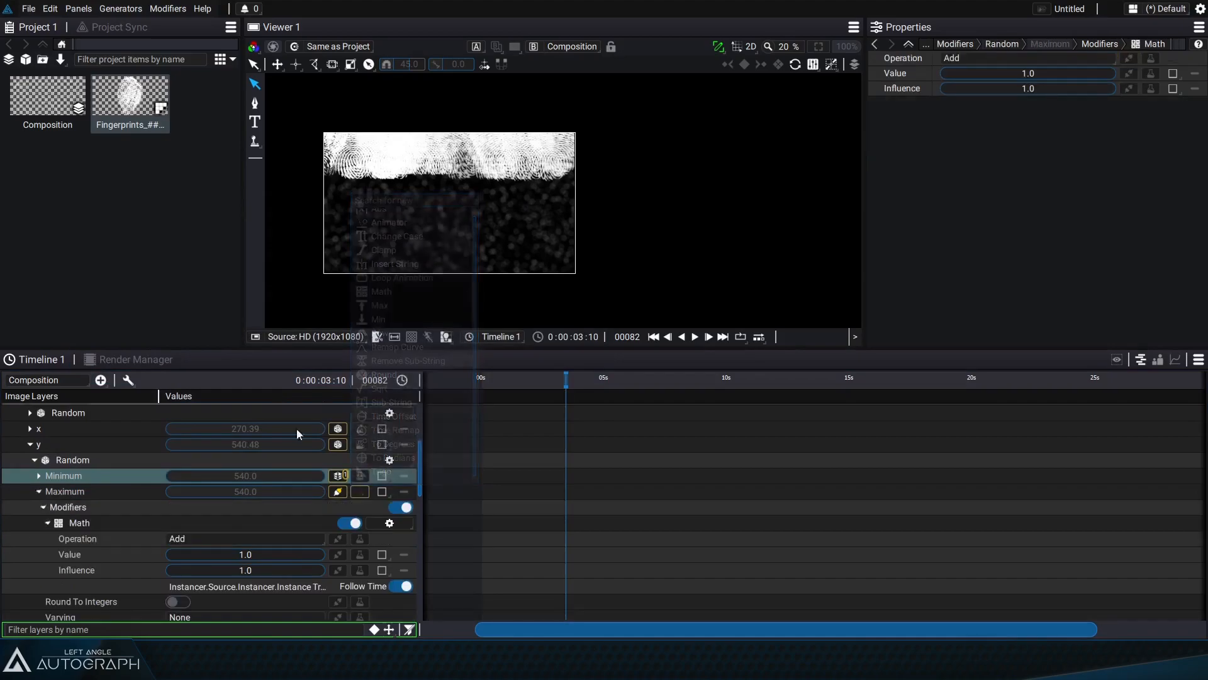
click(251, 538)
click(206, 477)
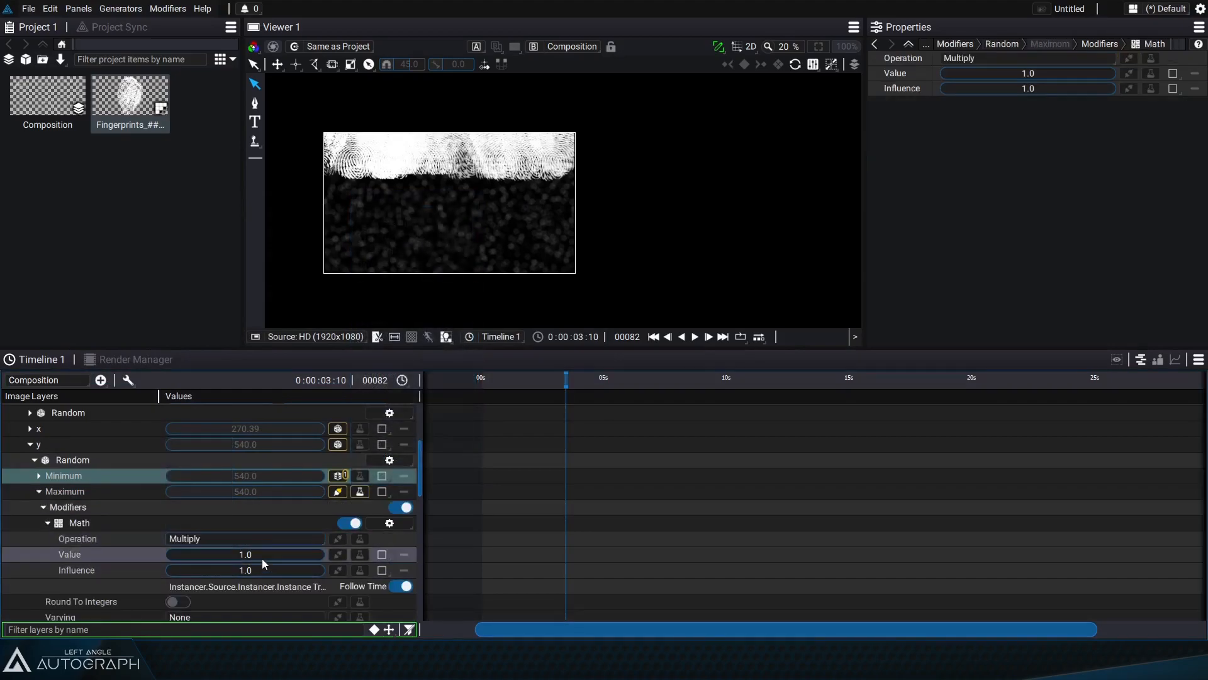
double_click(262, 557)
text(-1)
key(Return)
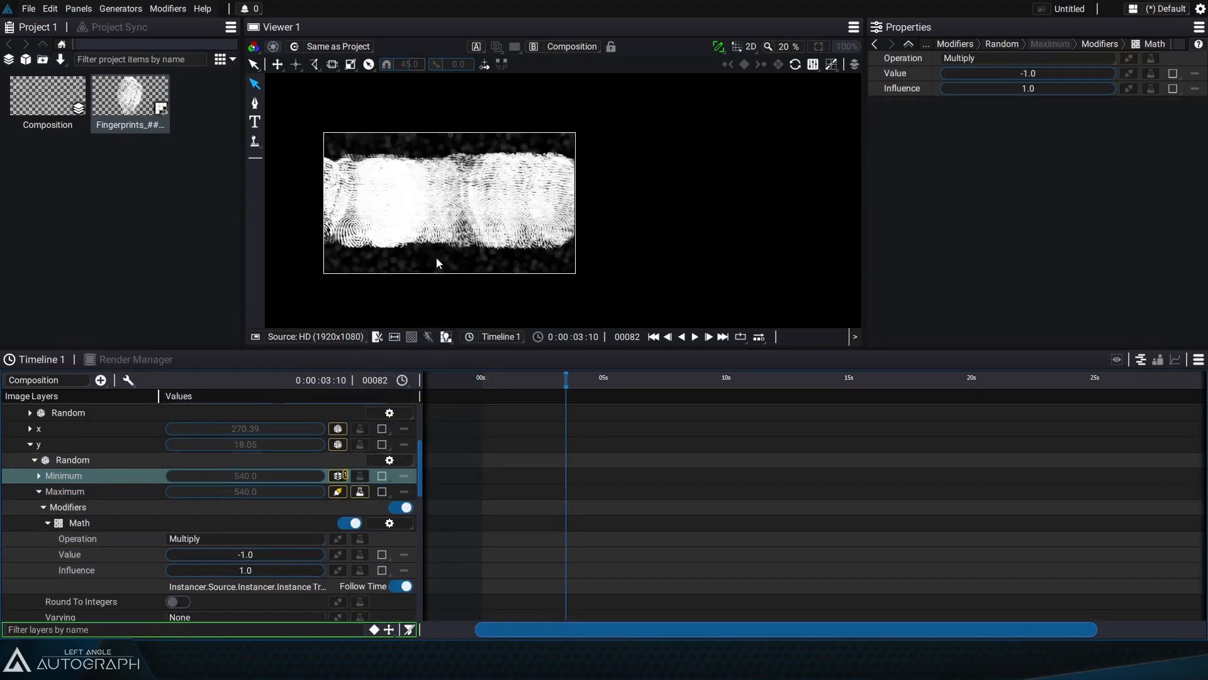
scroll(75, 553, down, 1)
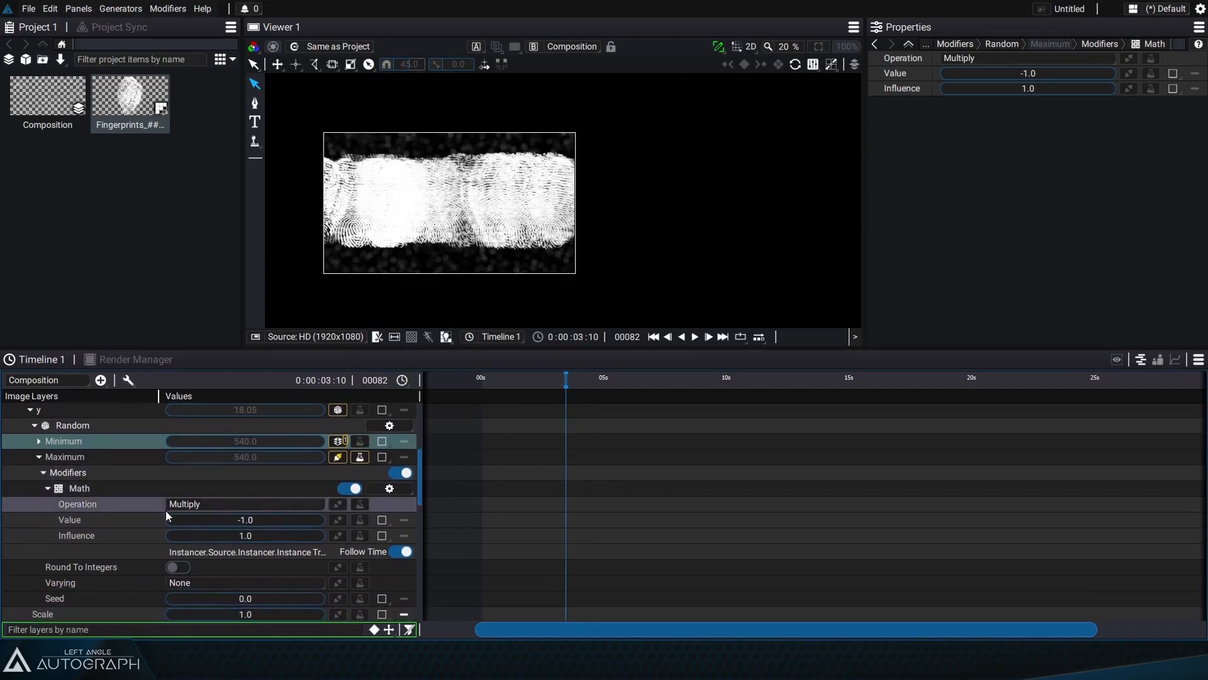
Set the Varying option of the y position's Random generator to Instance.
click(39, 457)
click(232, 487)
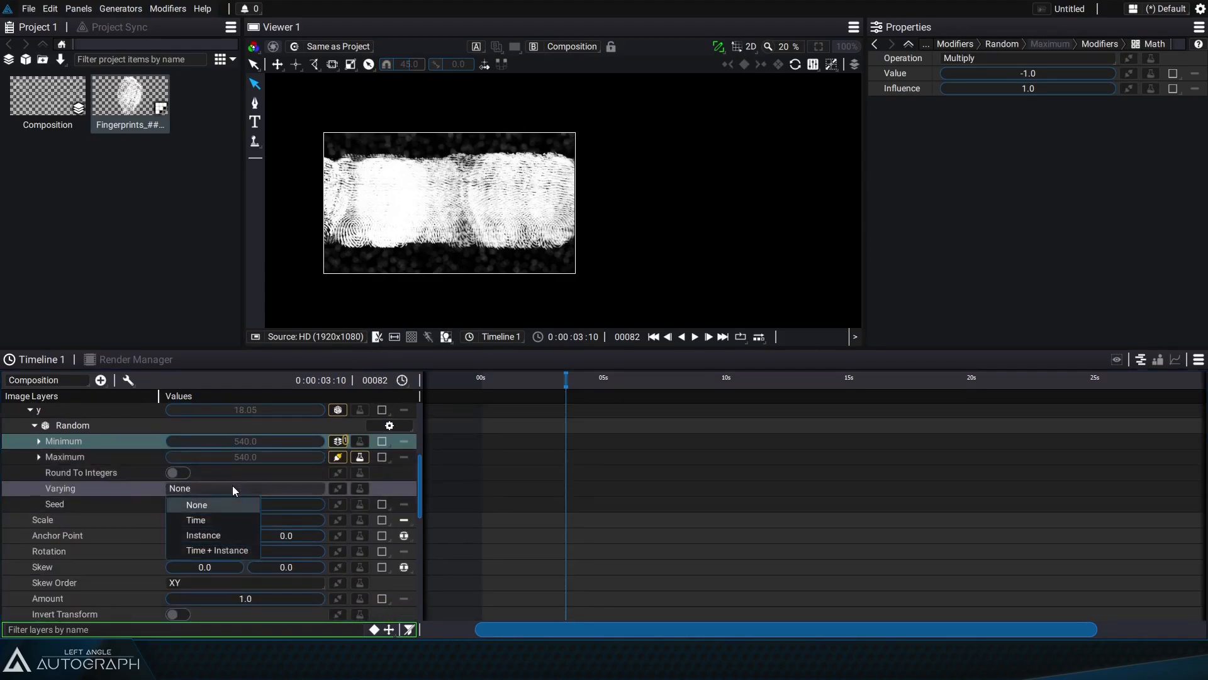
click(231, 534)
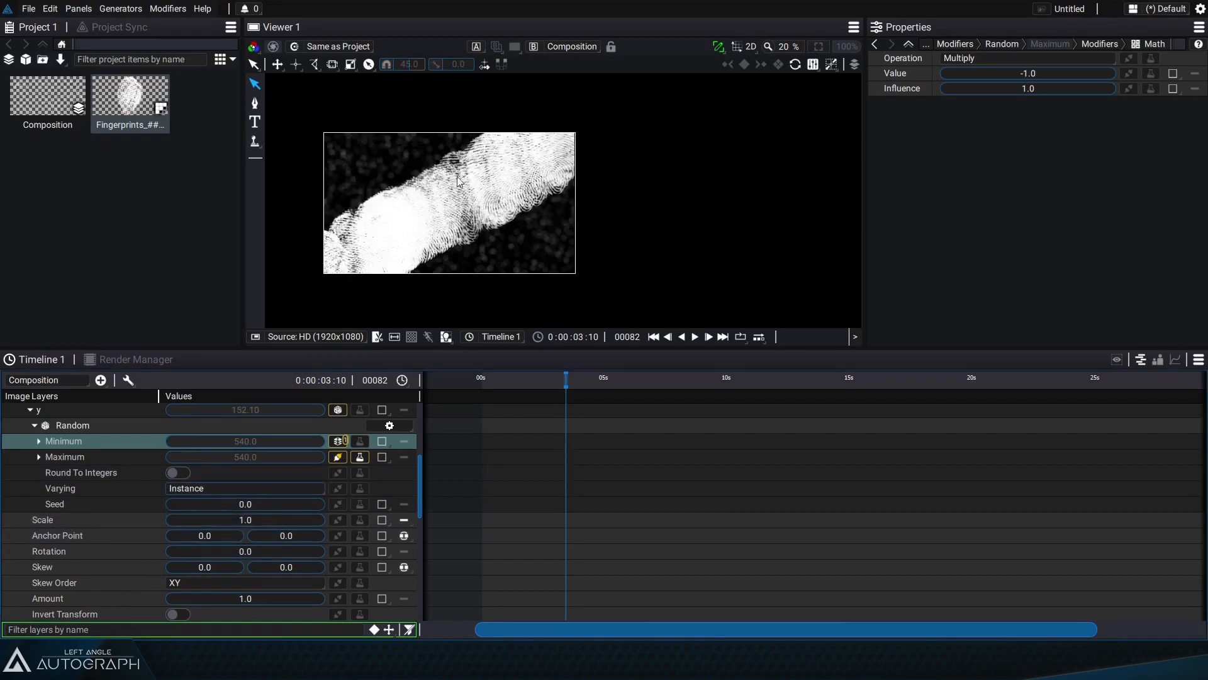
Set the Seed of the y position's Random generator to 6.
scroll(103, 541, up, 2)
scroll(138, 447, down, 2)
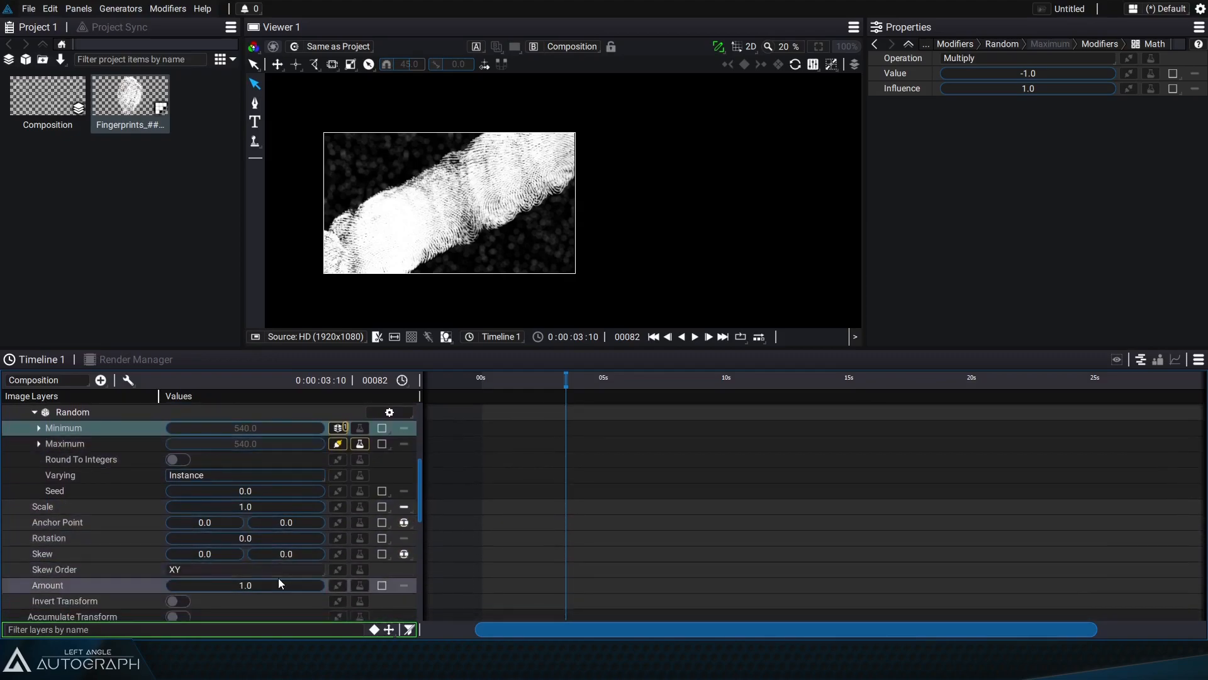
scroll(237, 553, down, 1)
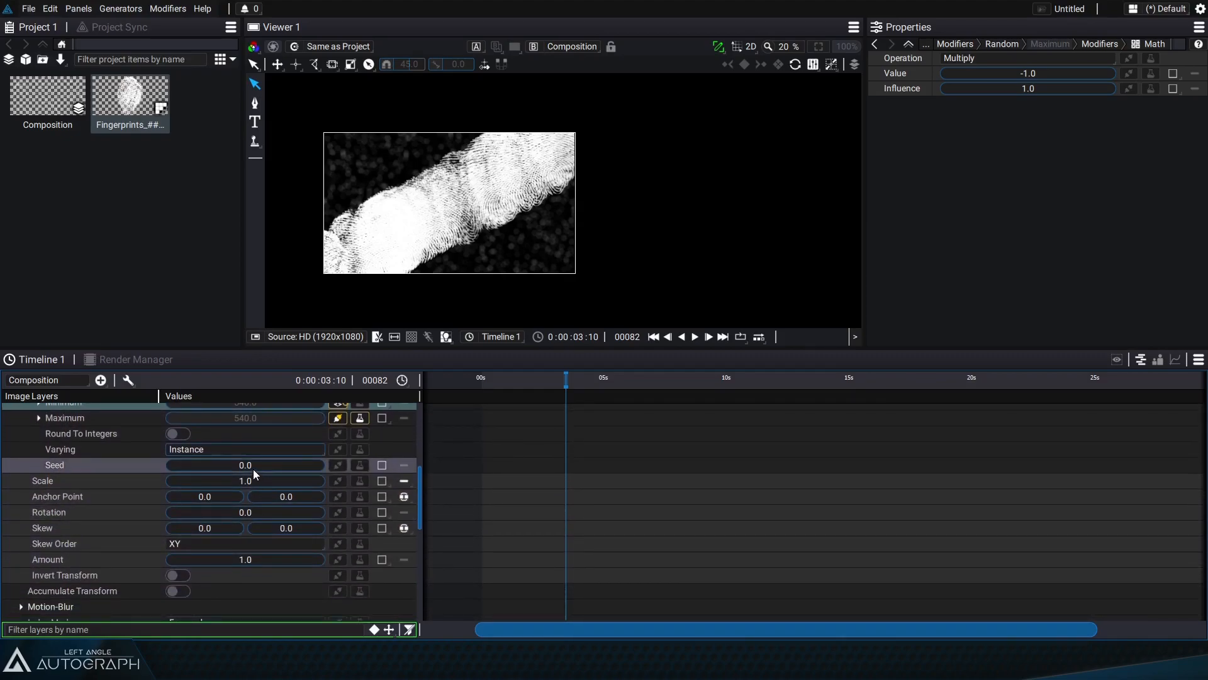
scroll(133, 503, up, 2)
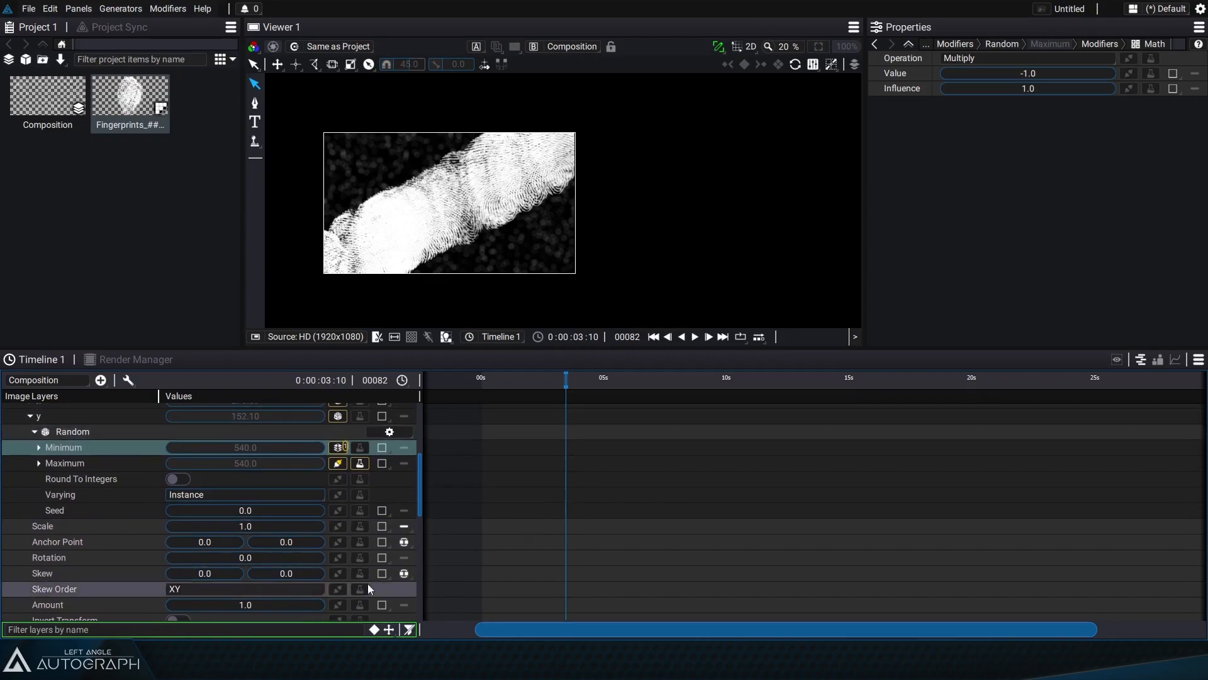
drag(247, 511, 304, 518)
Reduce the Instancer's Dimension 1 Size to 19 and fit the composition in the viewer.
scroll(224, 558, up, 3)
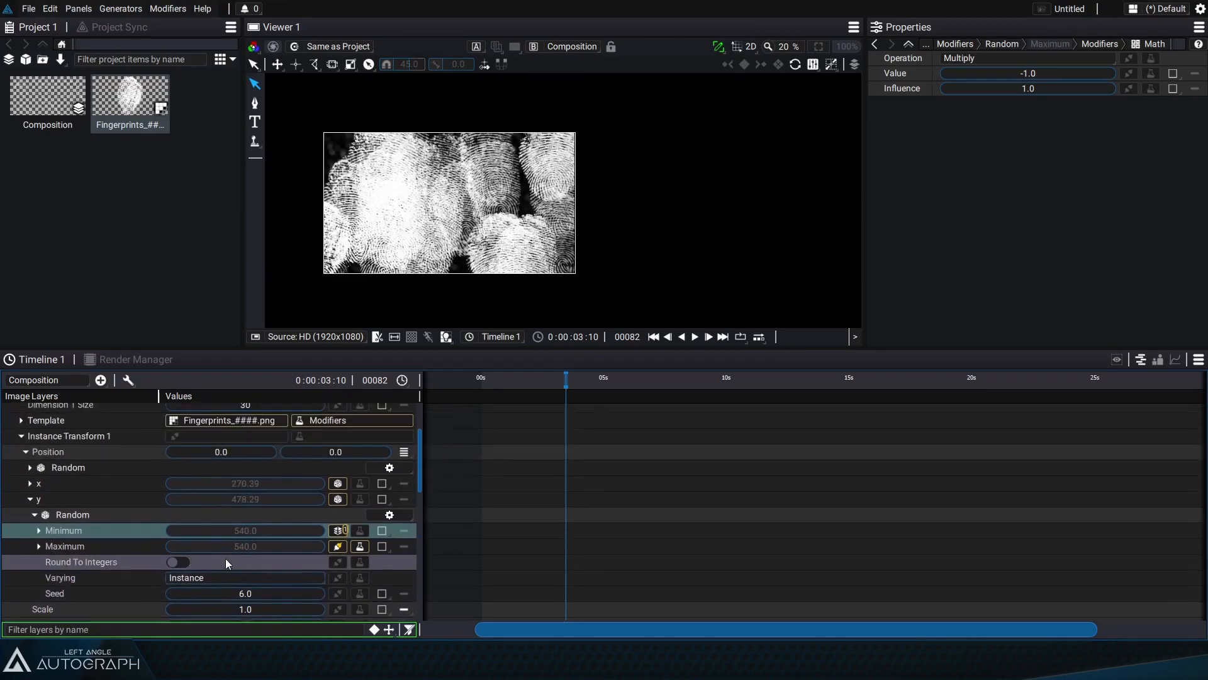
click(31, 498)
scroll(155, 564, up, 3)
mouse_move(244, 489)
mouse_down()
mouse_move(273, 490)
mouse_move(202, 489)
mouse_move(222, 490)
mouse_up()
click(818, 47)
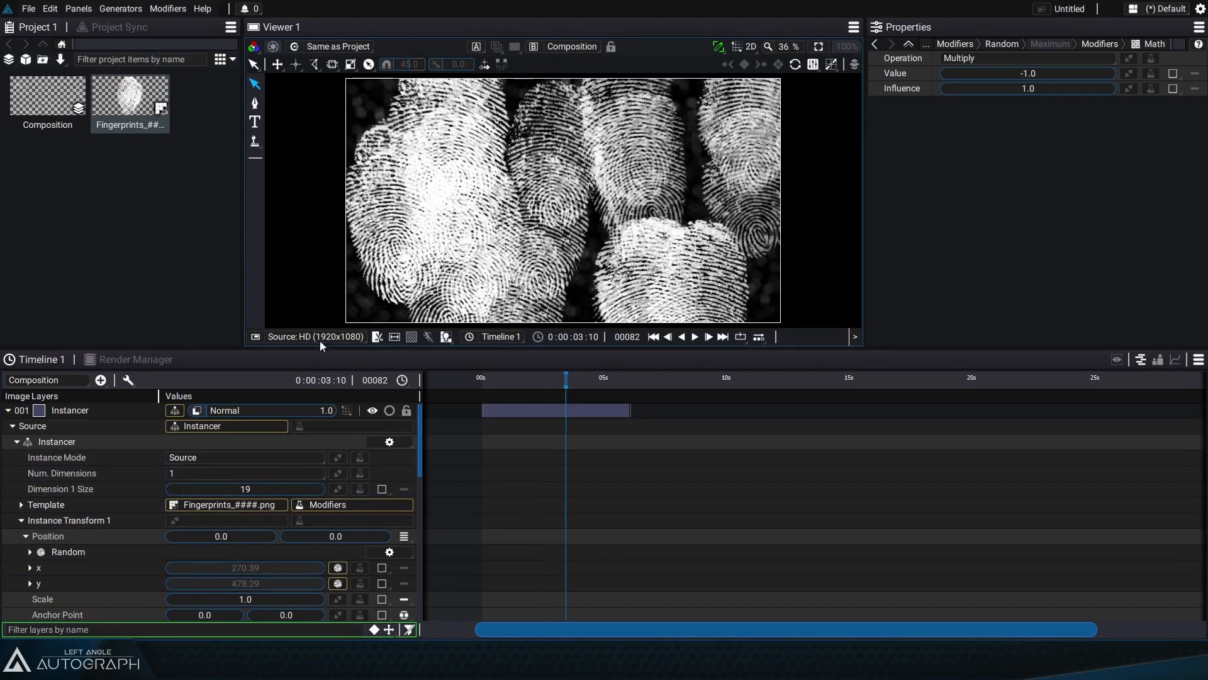
Preview the composition in other format presets, such as Square 256 (256x256), and keep Source: HD (1920x1080).
click(330, 336)
click(337, 339)
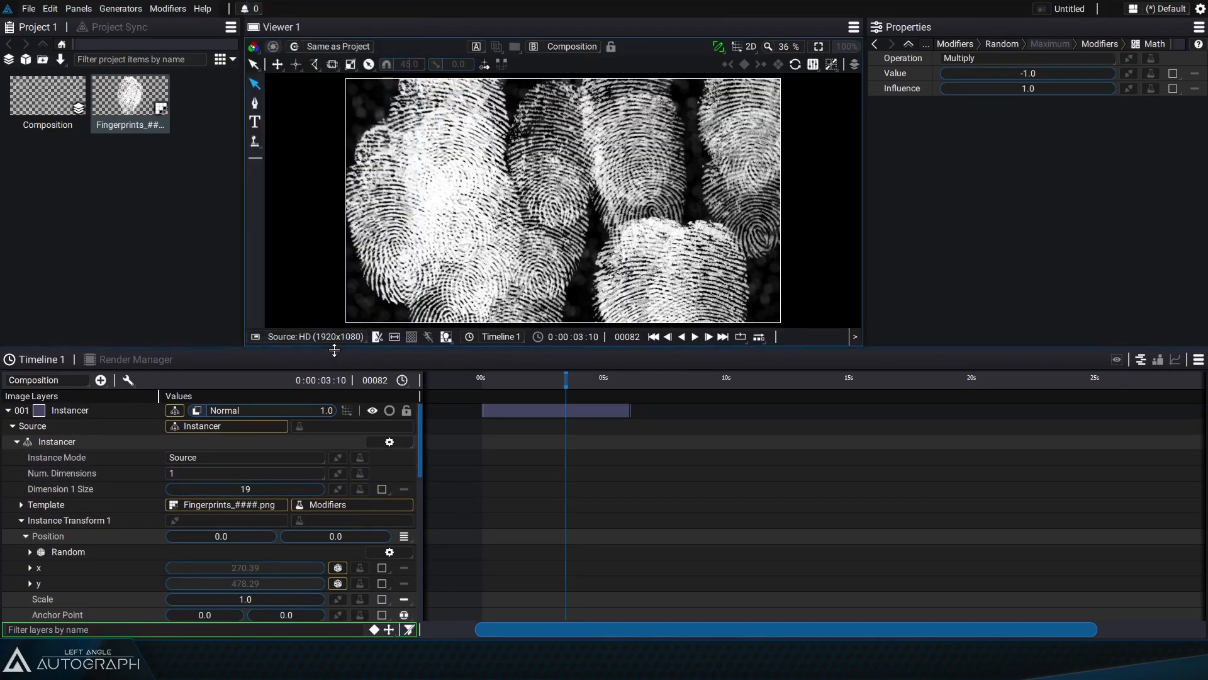
drag(334, 350, 334, 258)
click(321, 245)
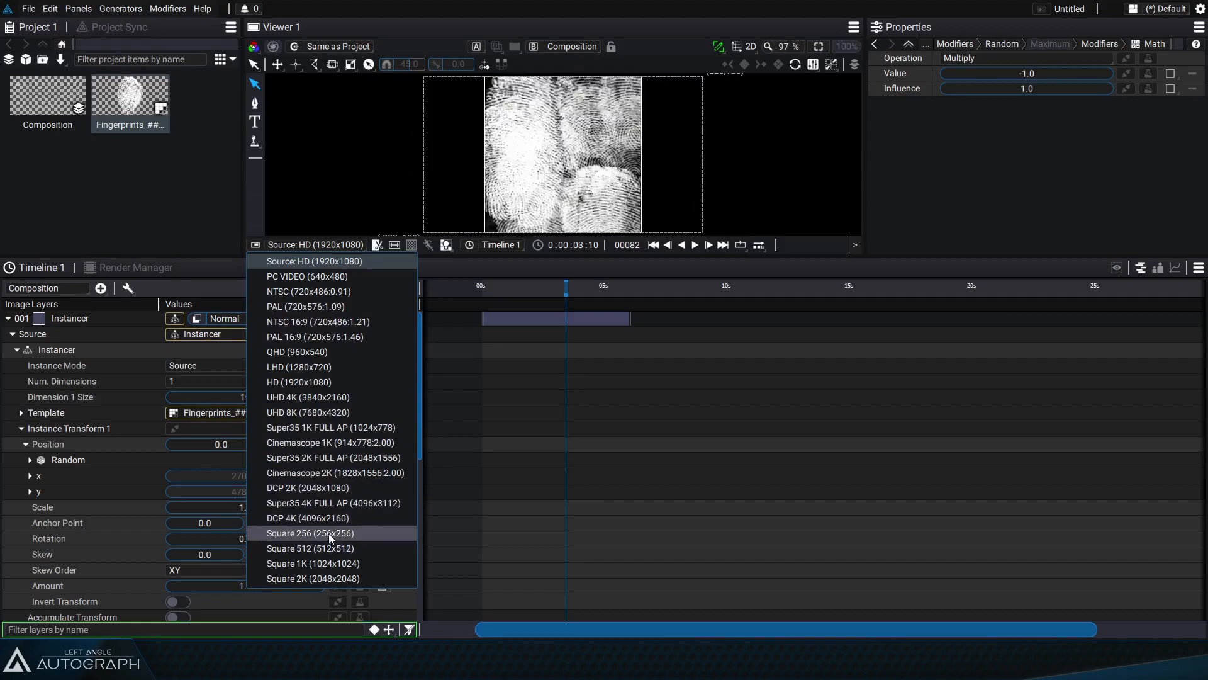
click(349, 262)
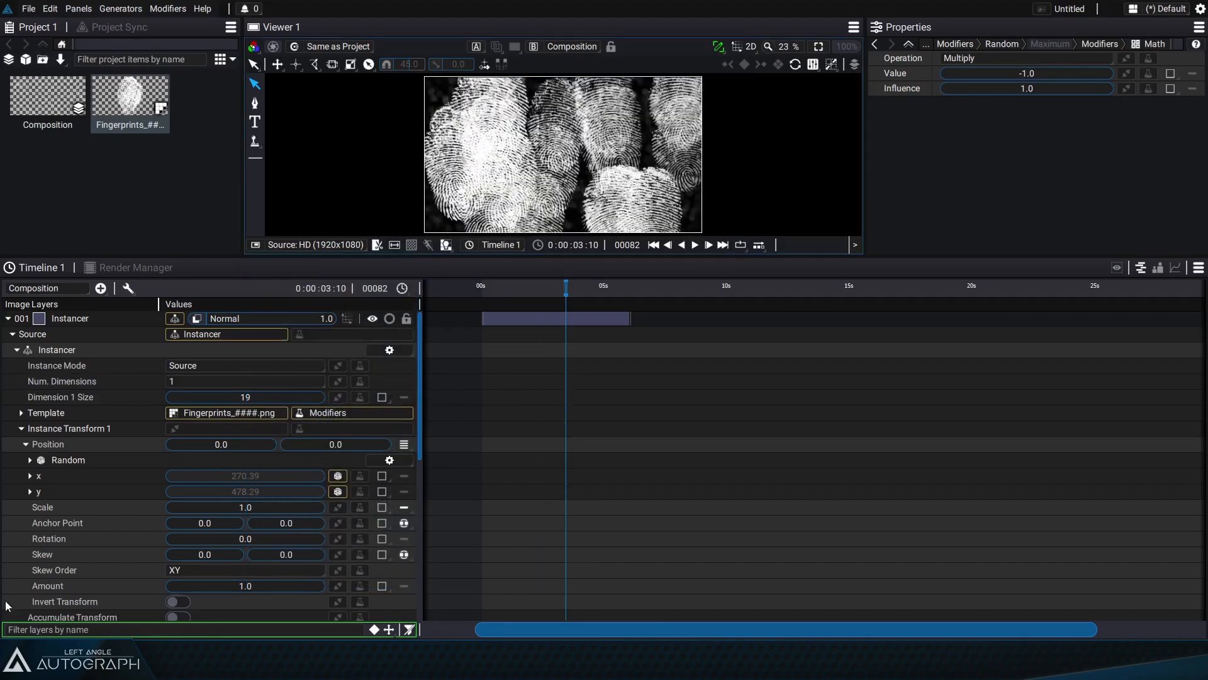
Drive the instances' Rotation with a Random generator ranging from Minimum -180 to Maximum 180.
click(345, 541)
drag(463, 462, 470, 526)
click(411, 490)
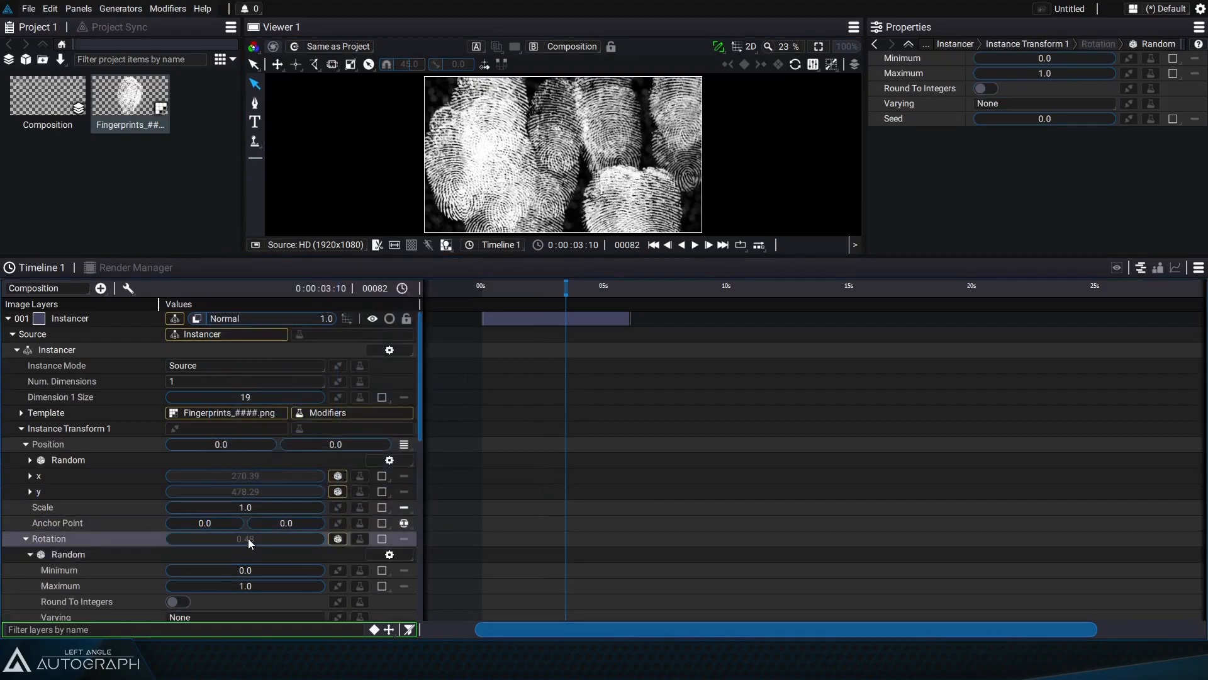
scroll(243, 548, down, 3)
click(240, 492)
text(-180)
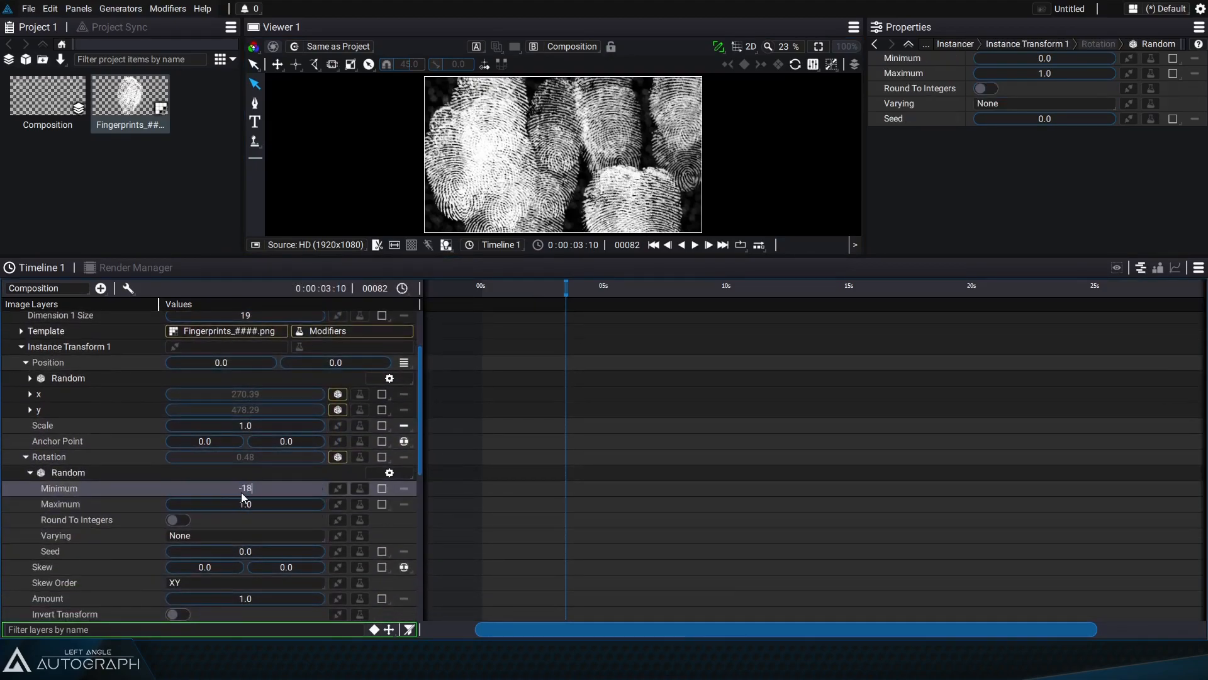
key(Tab)
text(180)
key(Return)
Set the Rotation Random's Varying option to Instance and its Seed to 1.
click(204, 536)
click(212, 580)
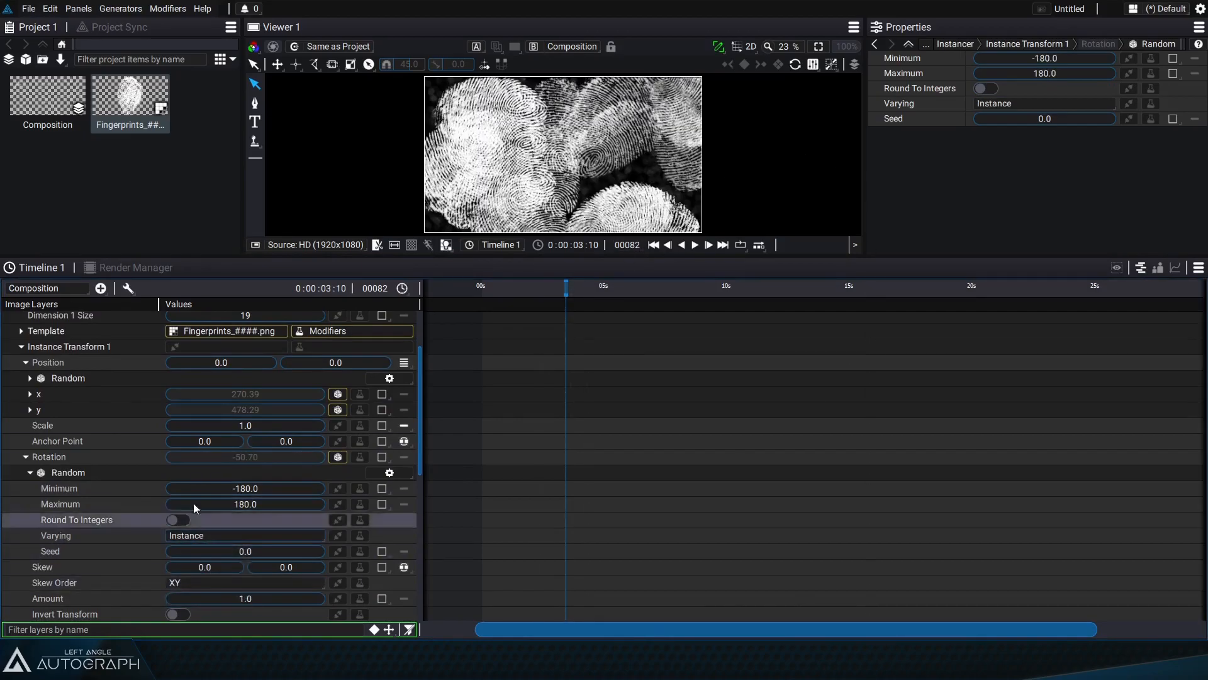
mouse_move(260, 551)
mouse_down()
mouse_move(280, 551)
mouse_move(251, 553)
mouse_up()
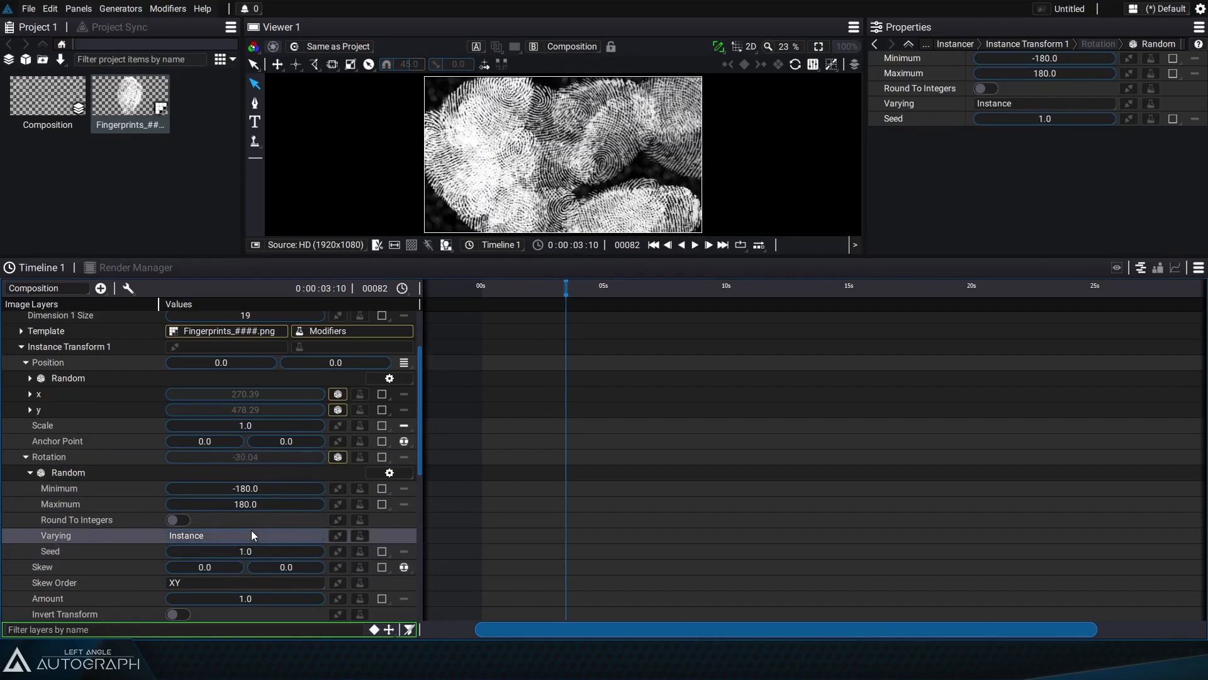
Collapse the Instancer layer's properties and move the current time to 0:00:05:11.
scroll(189, 427, up, 3)
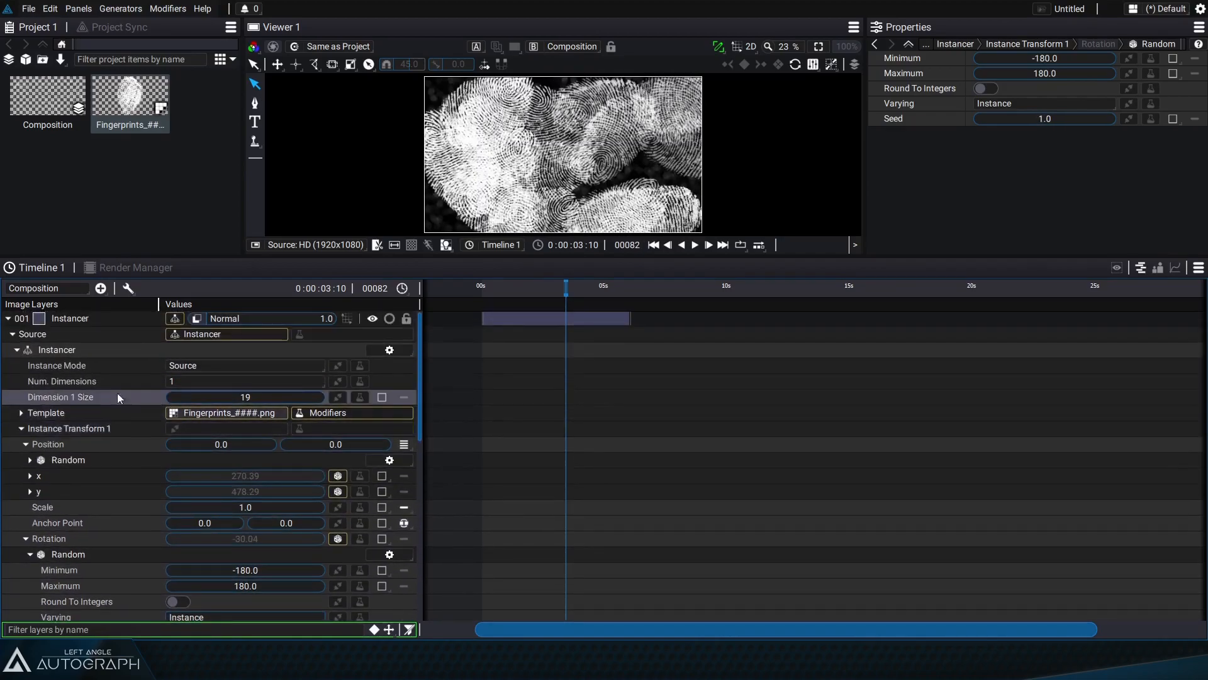
click(12, 334)
click(7, 319)
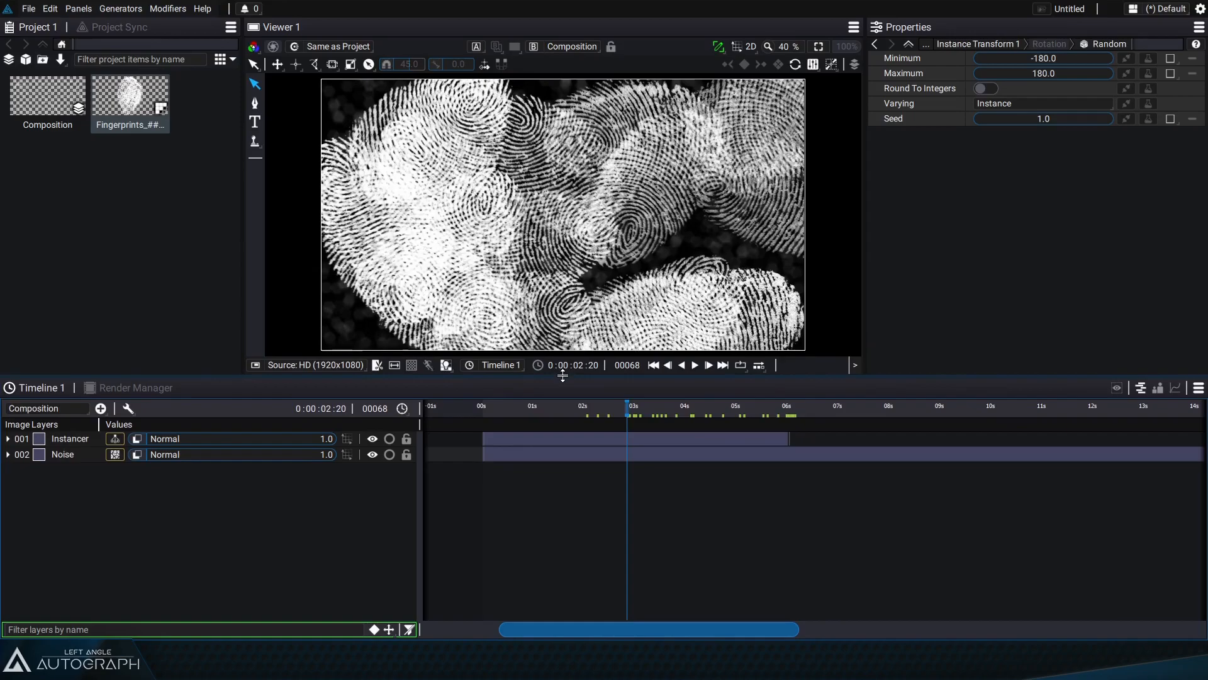
scroll(580, 490, down, 5)
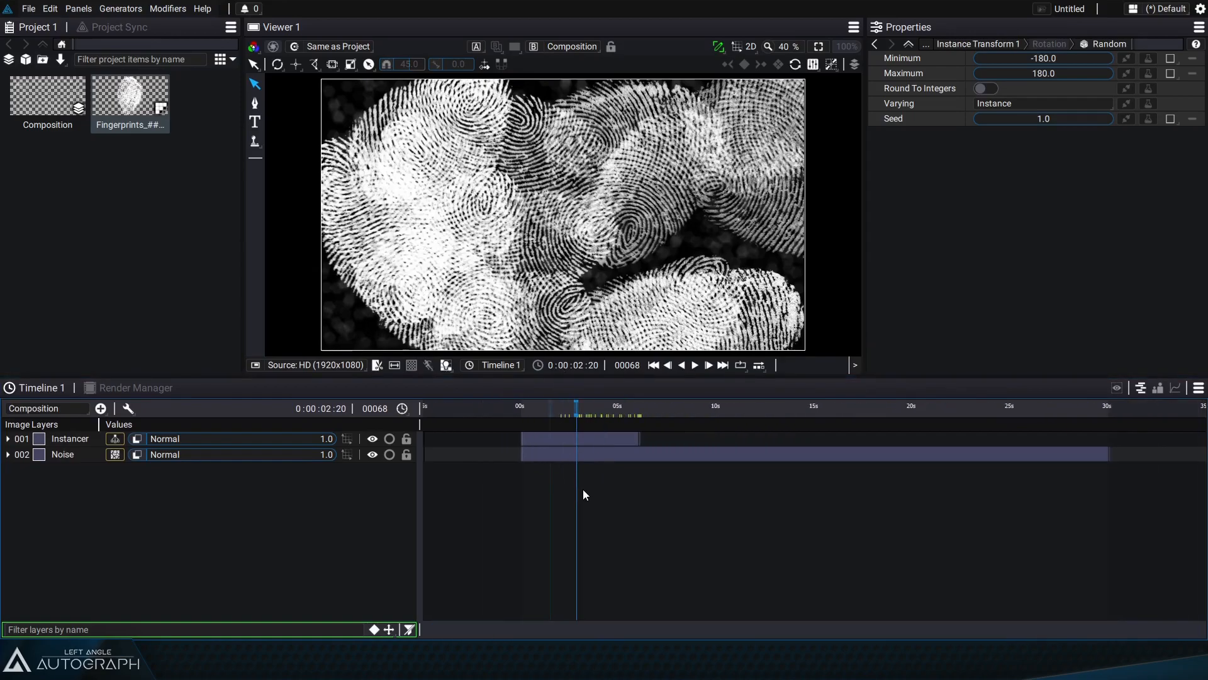
drag(587, 409, 628, 409)
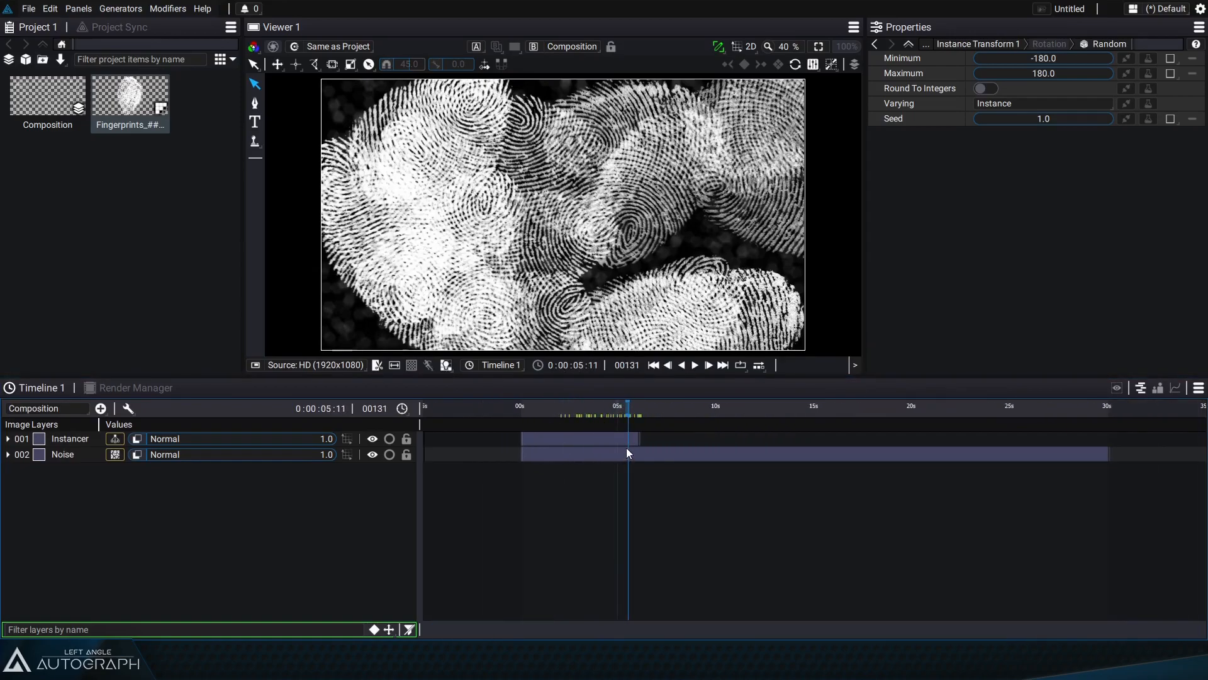
Reveal the keyframed Visible properties of both the Instancer and Noise layers.
click(74, 441)
shift+click(75, 455)
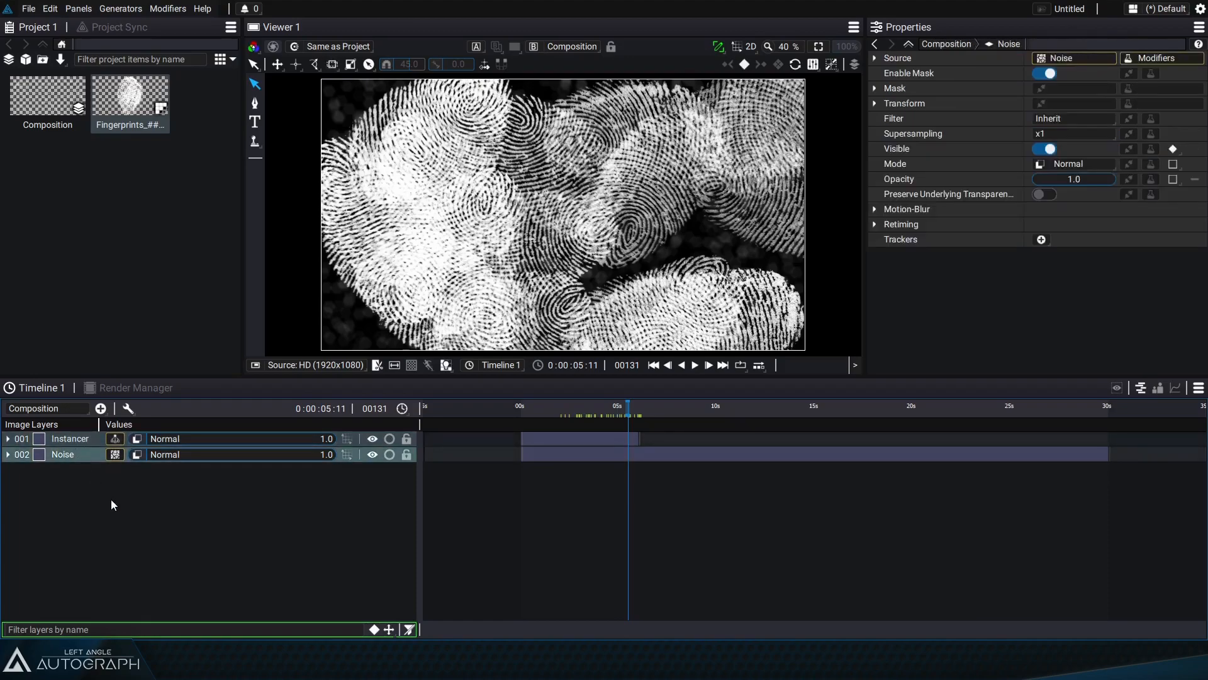
key(u)
click(643, 511)
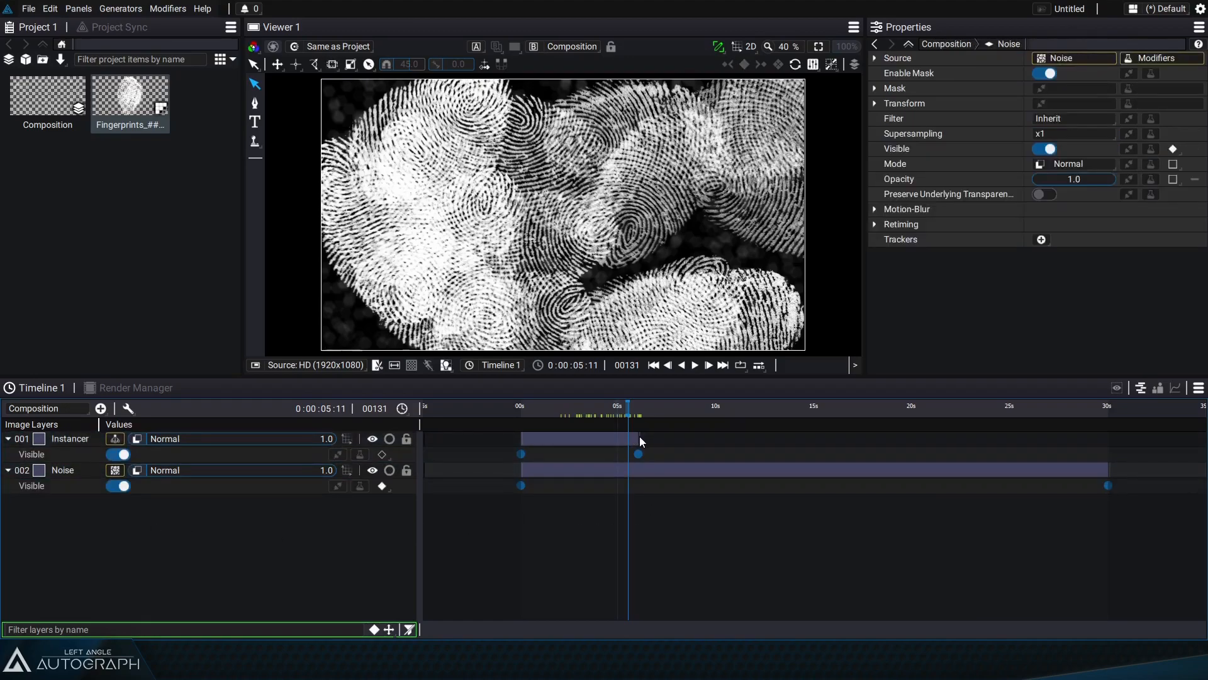
Try extending the Instancer layer to about 25 seconds by moving its end Visible keyframe, and undo the move.
click(53, 456)
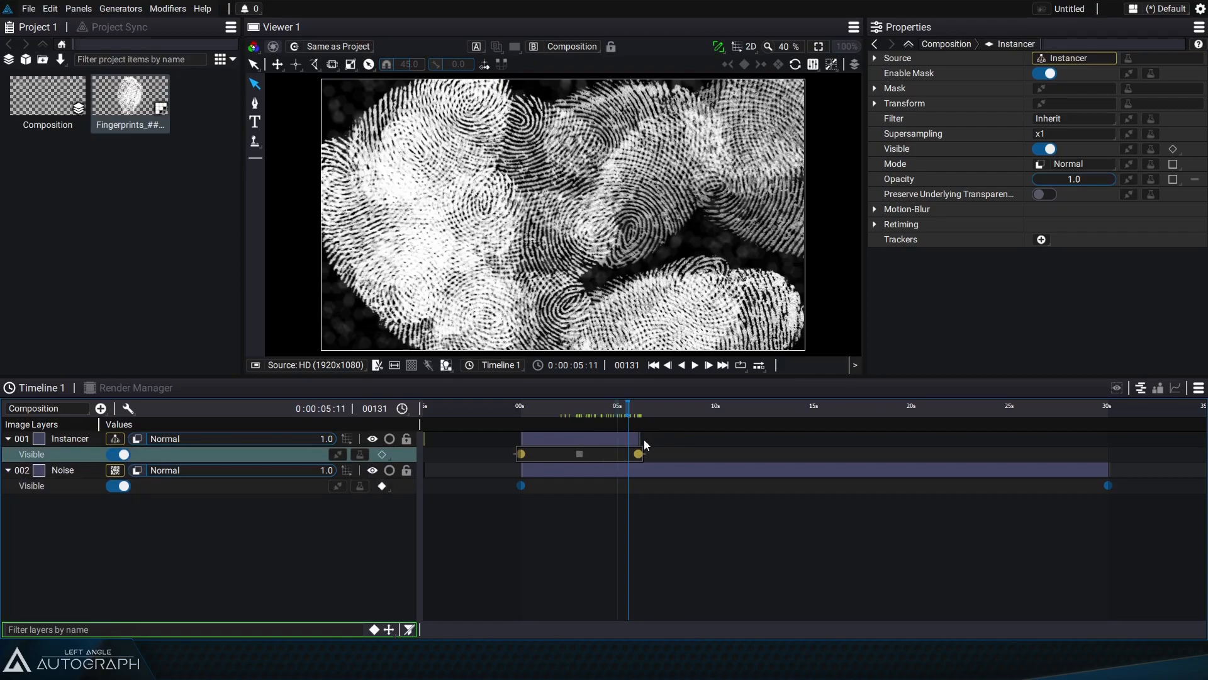
drag(638, 454, 1010, 439)
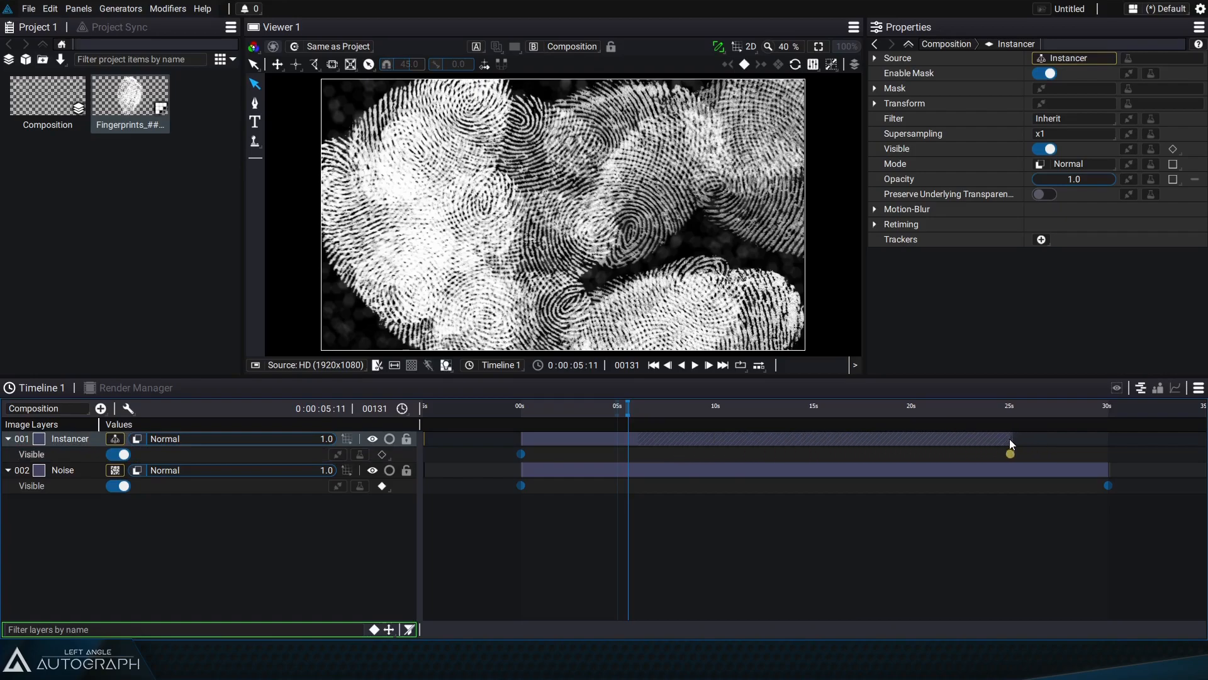
key(ctrl+z)
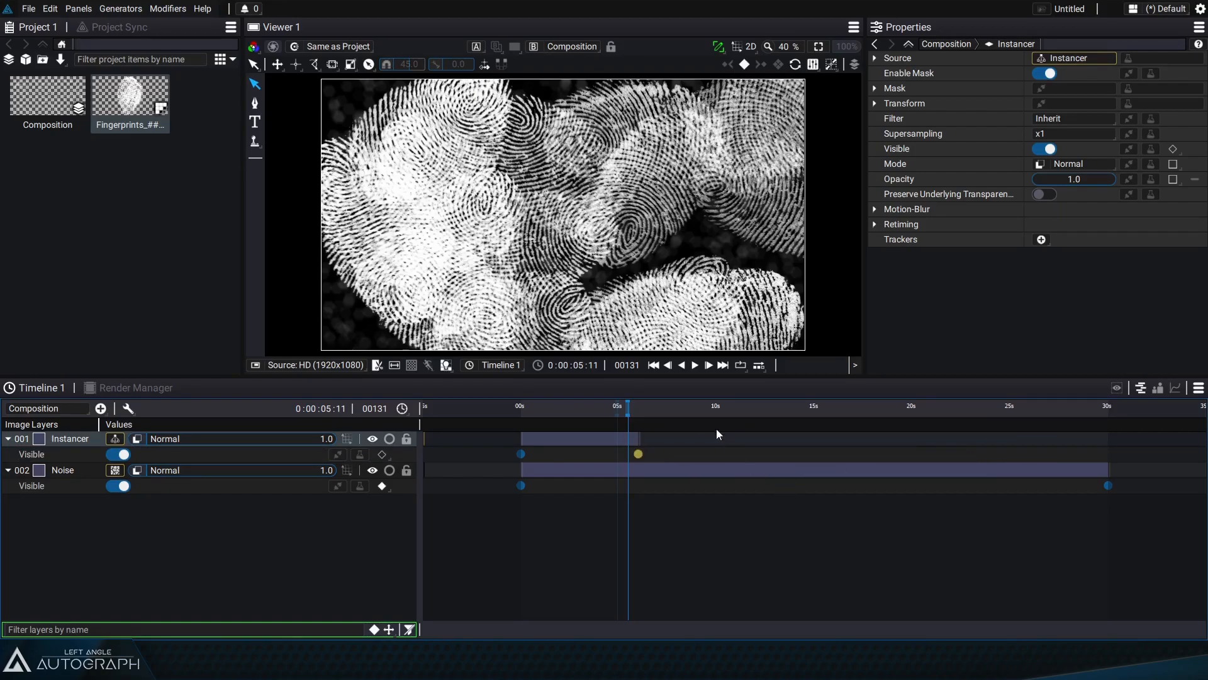
Delete the end Visible keyframes of the Instancer and Noise layers so both stay visible indefinitely.
drag(640, 409, 673, 409)
drag(638, 454, 693, 449)
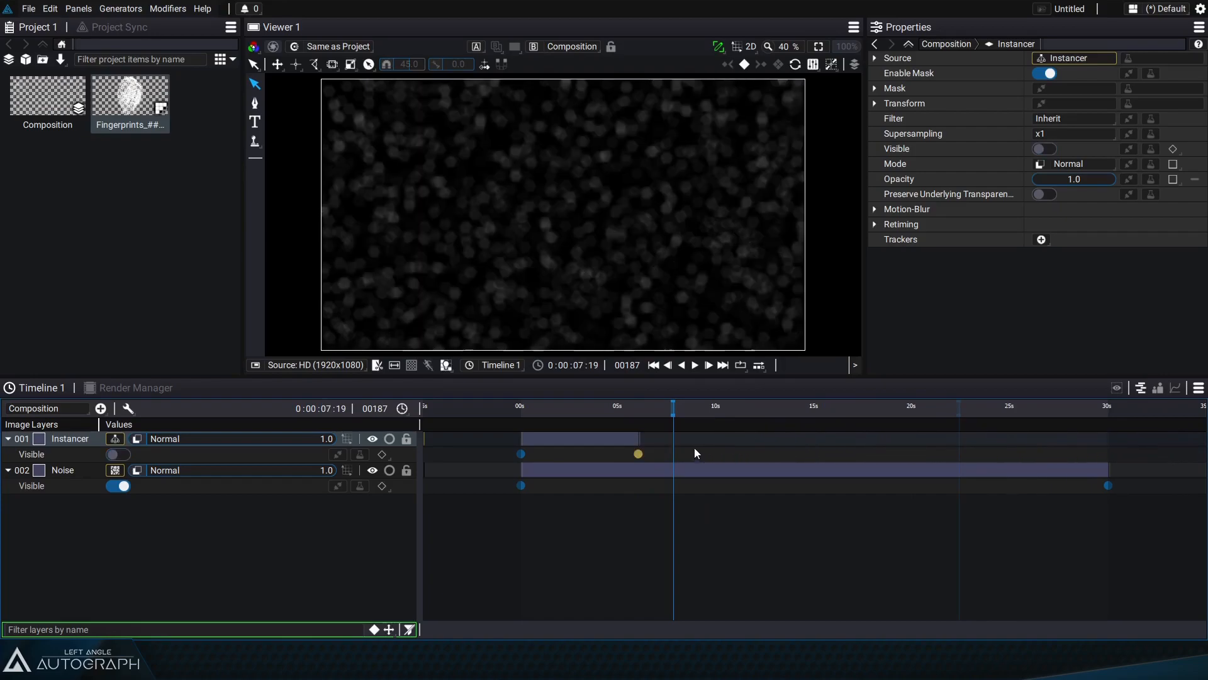
click(638, 455)
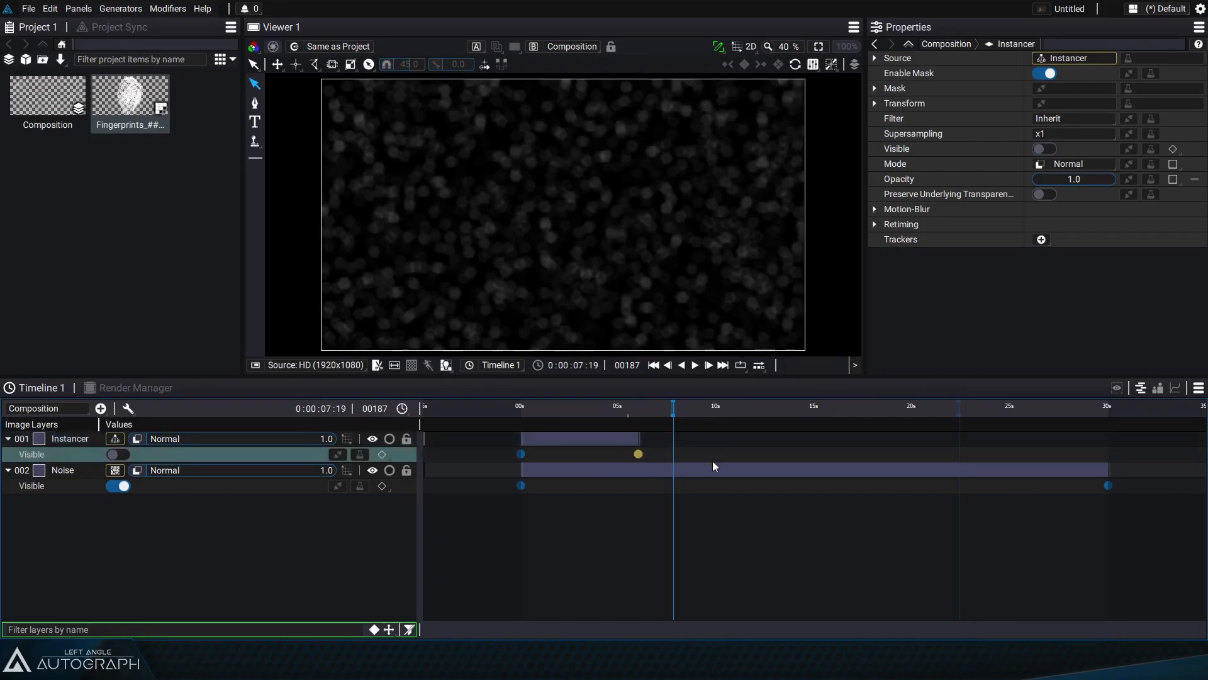
key(Delete)
drag(1135, 539, 1091, 487)
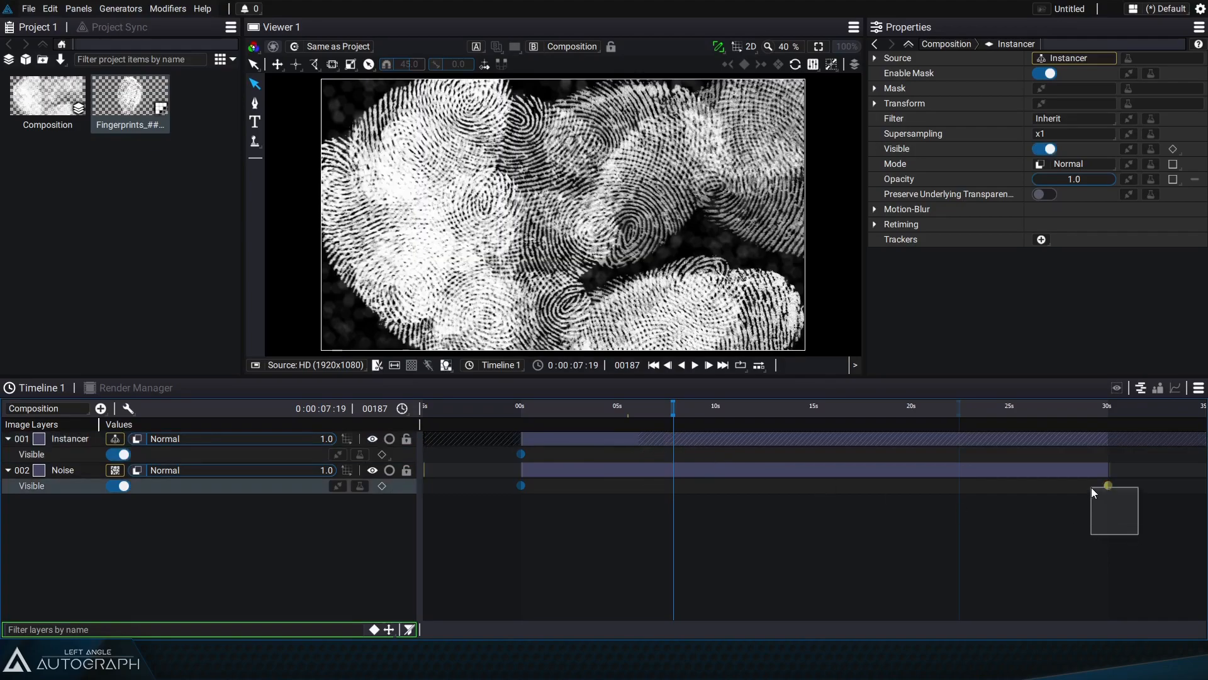
key(Delete)
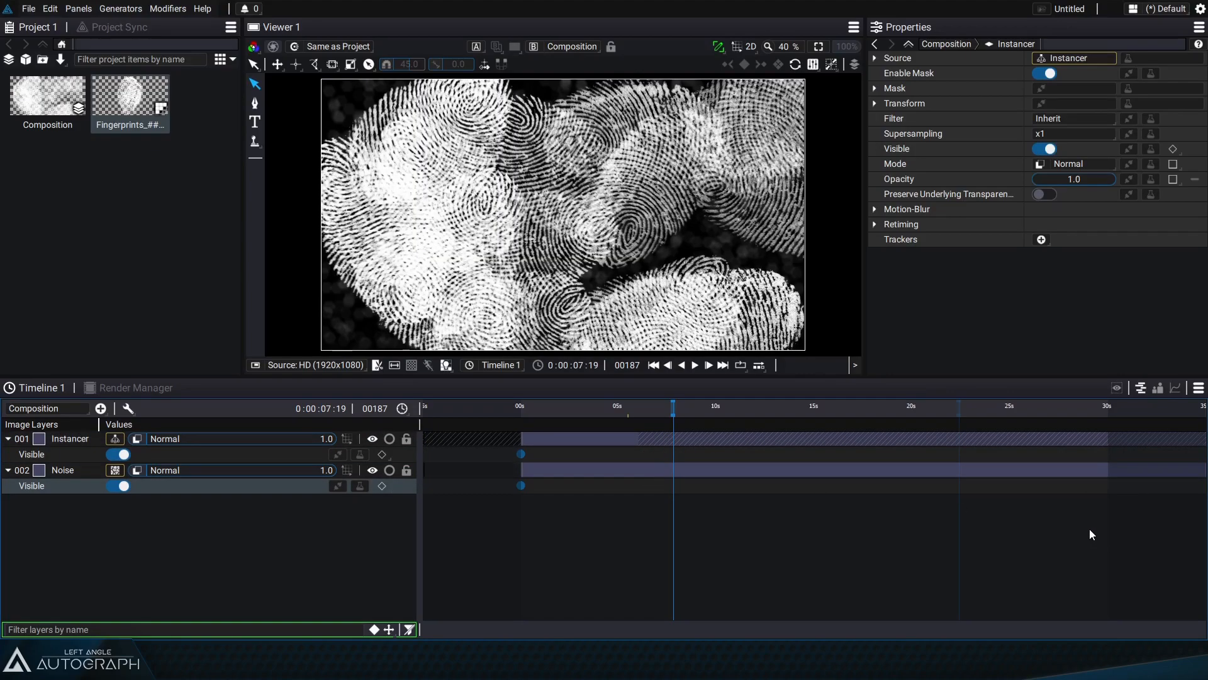
Check the remaining start keyframes and scrub through the timeline to 0:00:33:11 to inspect the layers' extended visibility.
drag(506, 452, 576, 534)
click(575, 535)
drag(595, 409, 1174, 424)
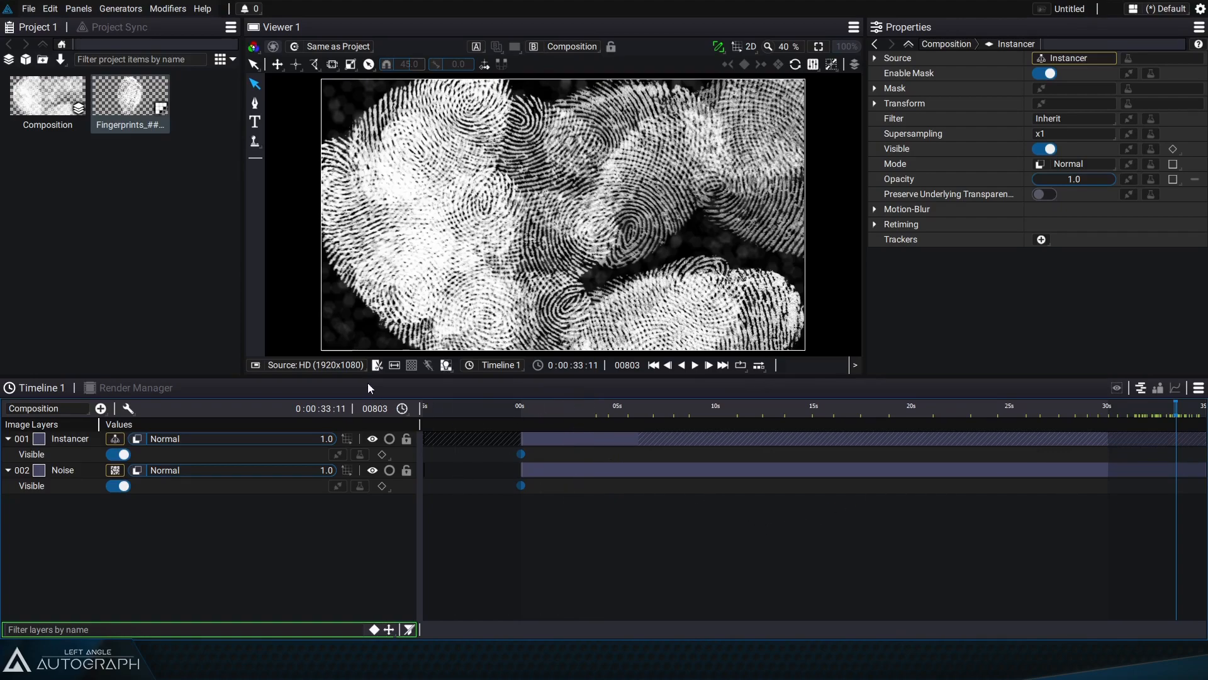
Preview the extended layers in other format presets such as PAL, return to Source: HD (1920x1080), and scrub to 0:00:31:23.
drag(345, 376, 343, 298)
click(341, 287)
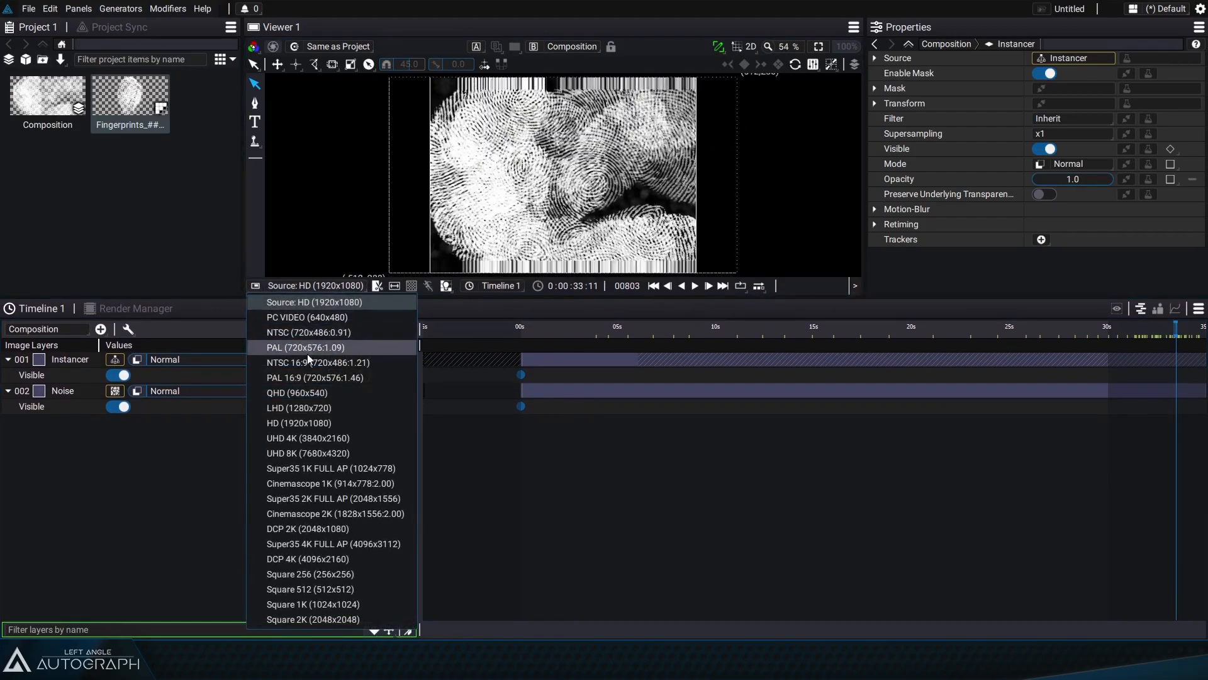
click(331, 307)
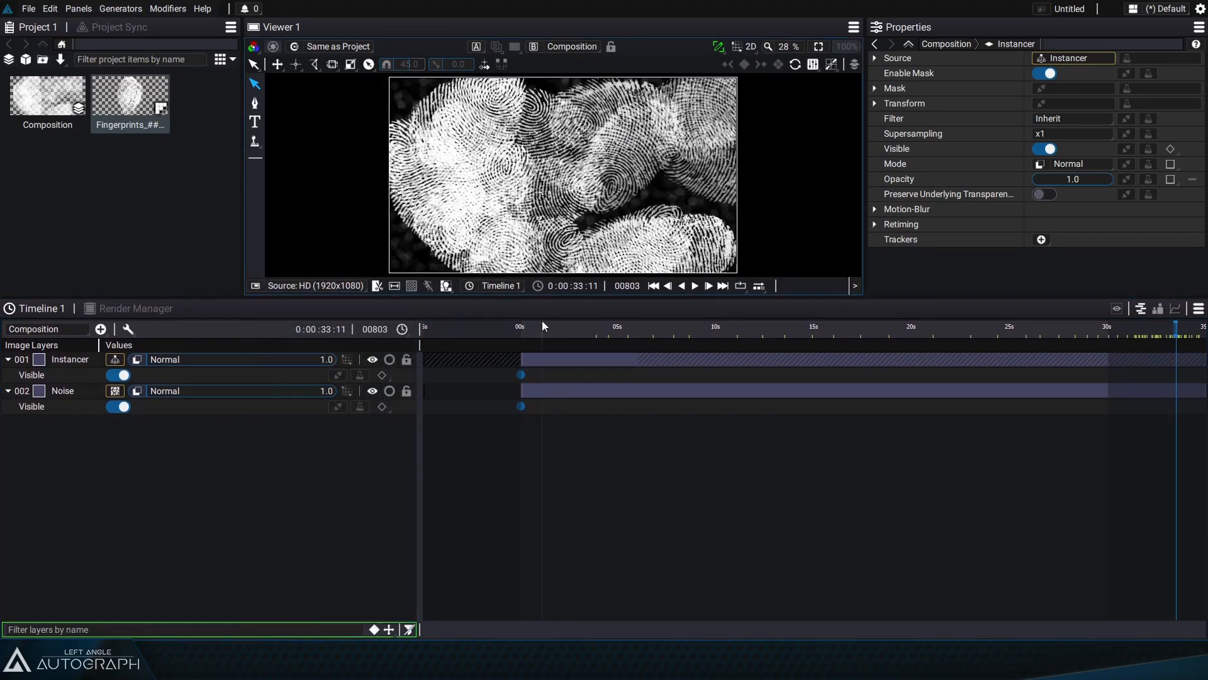
click(1146, 329)
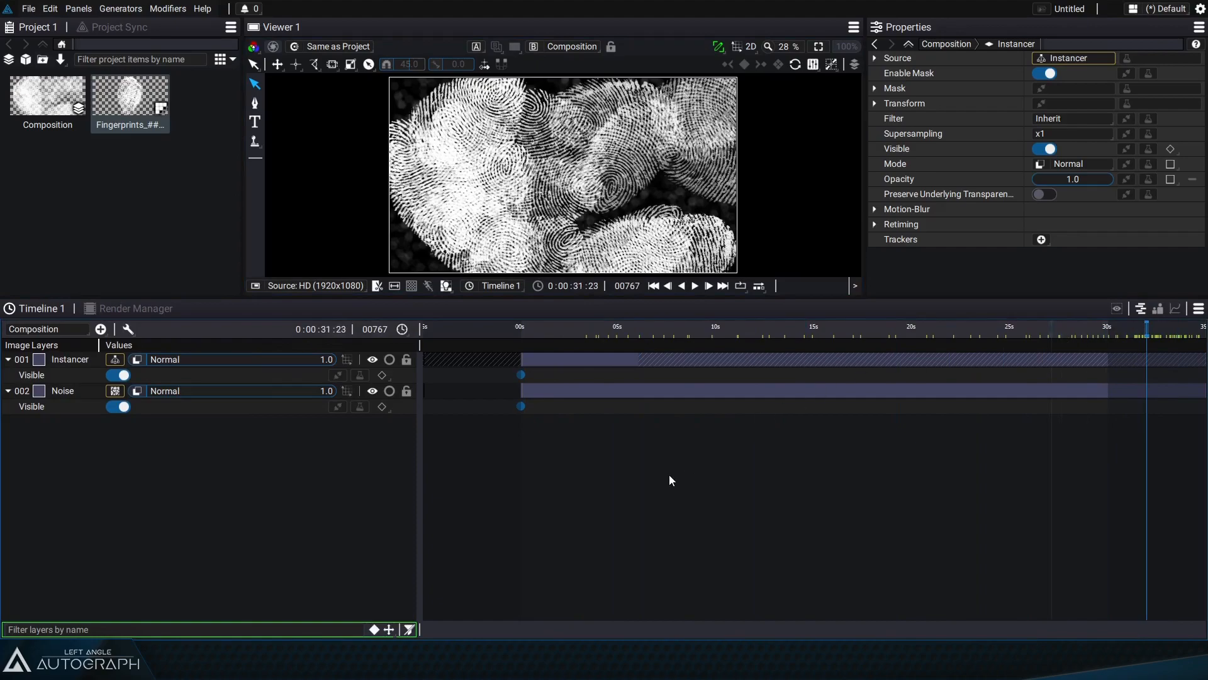